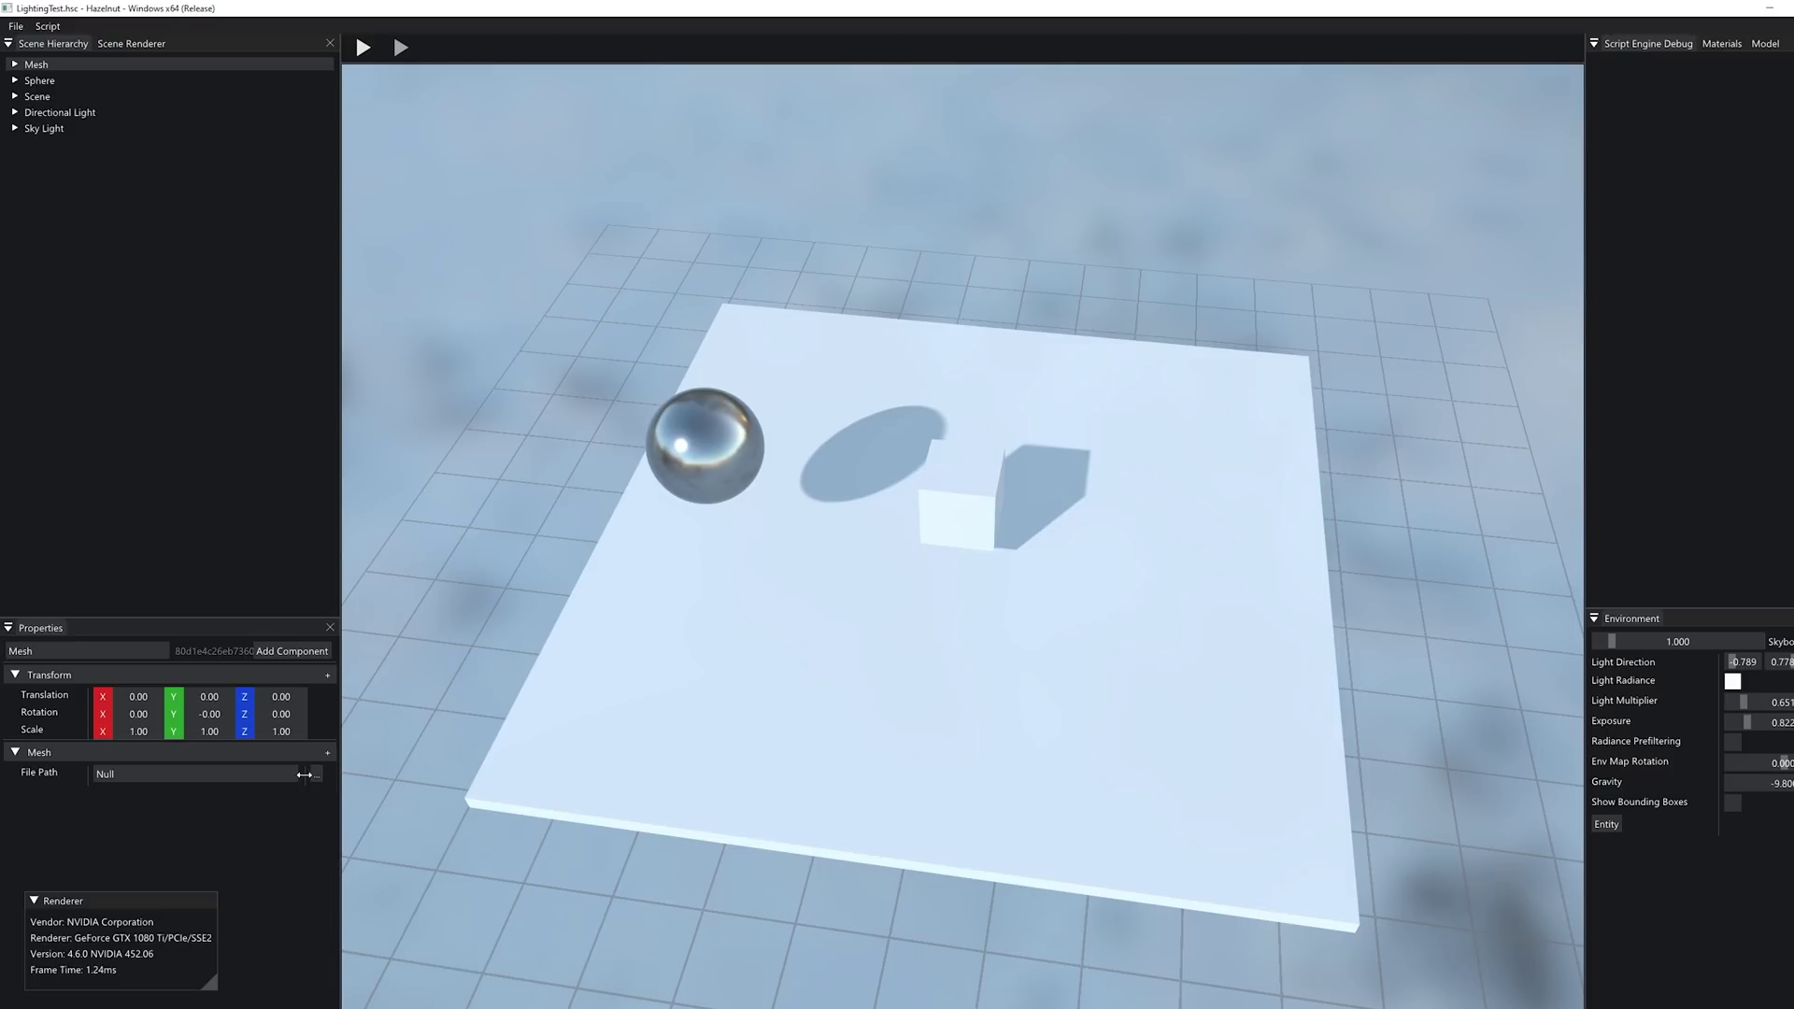
Step: Load Plane1m.fbx from the assets/models folder as the Mesh entity's mesh file
click(320, 776)
click(426, 53)
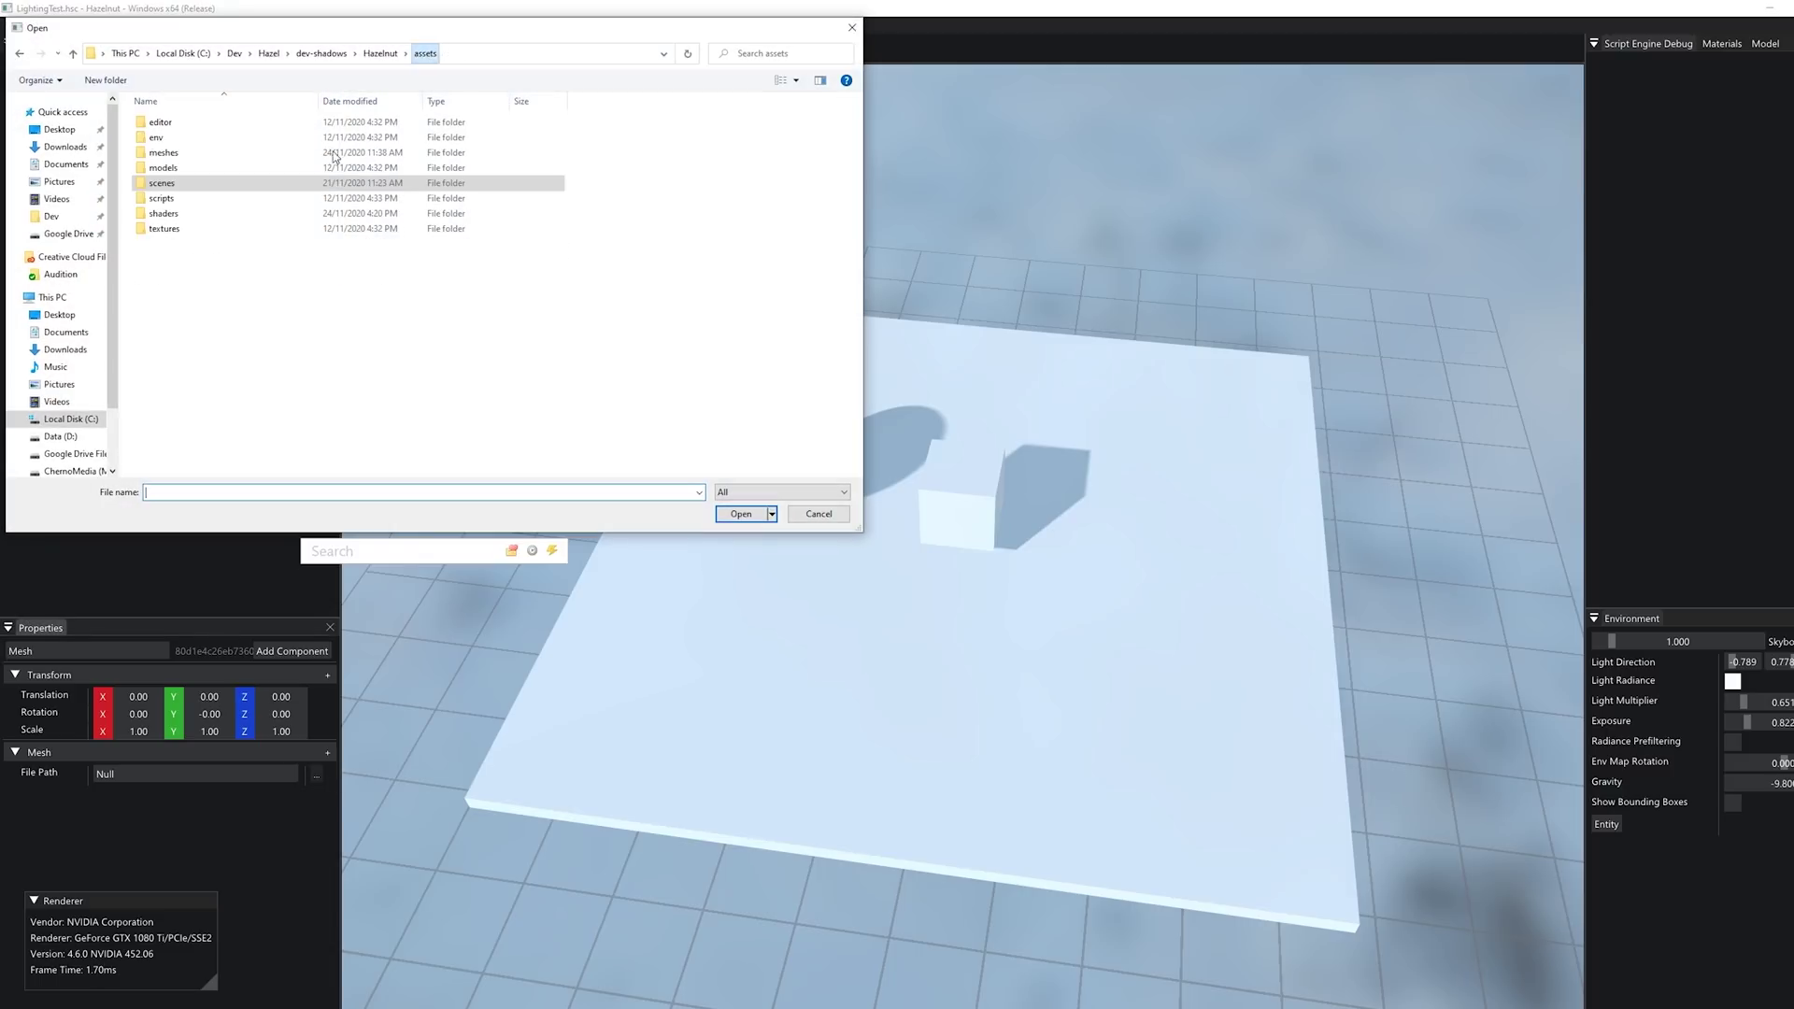
double_click(198, 153)
key(alt+Left)
double_click(194, 153)
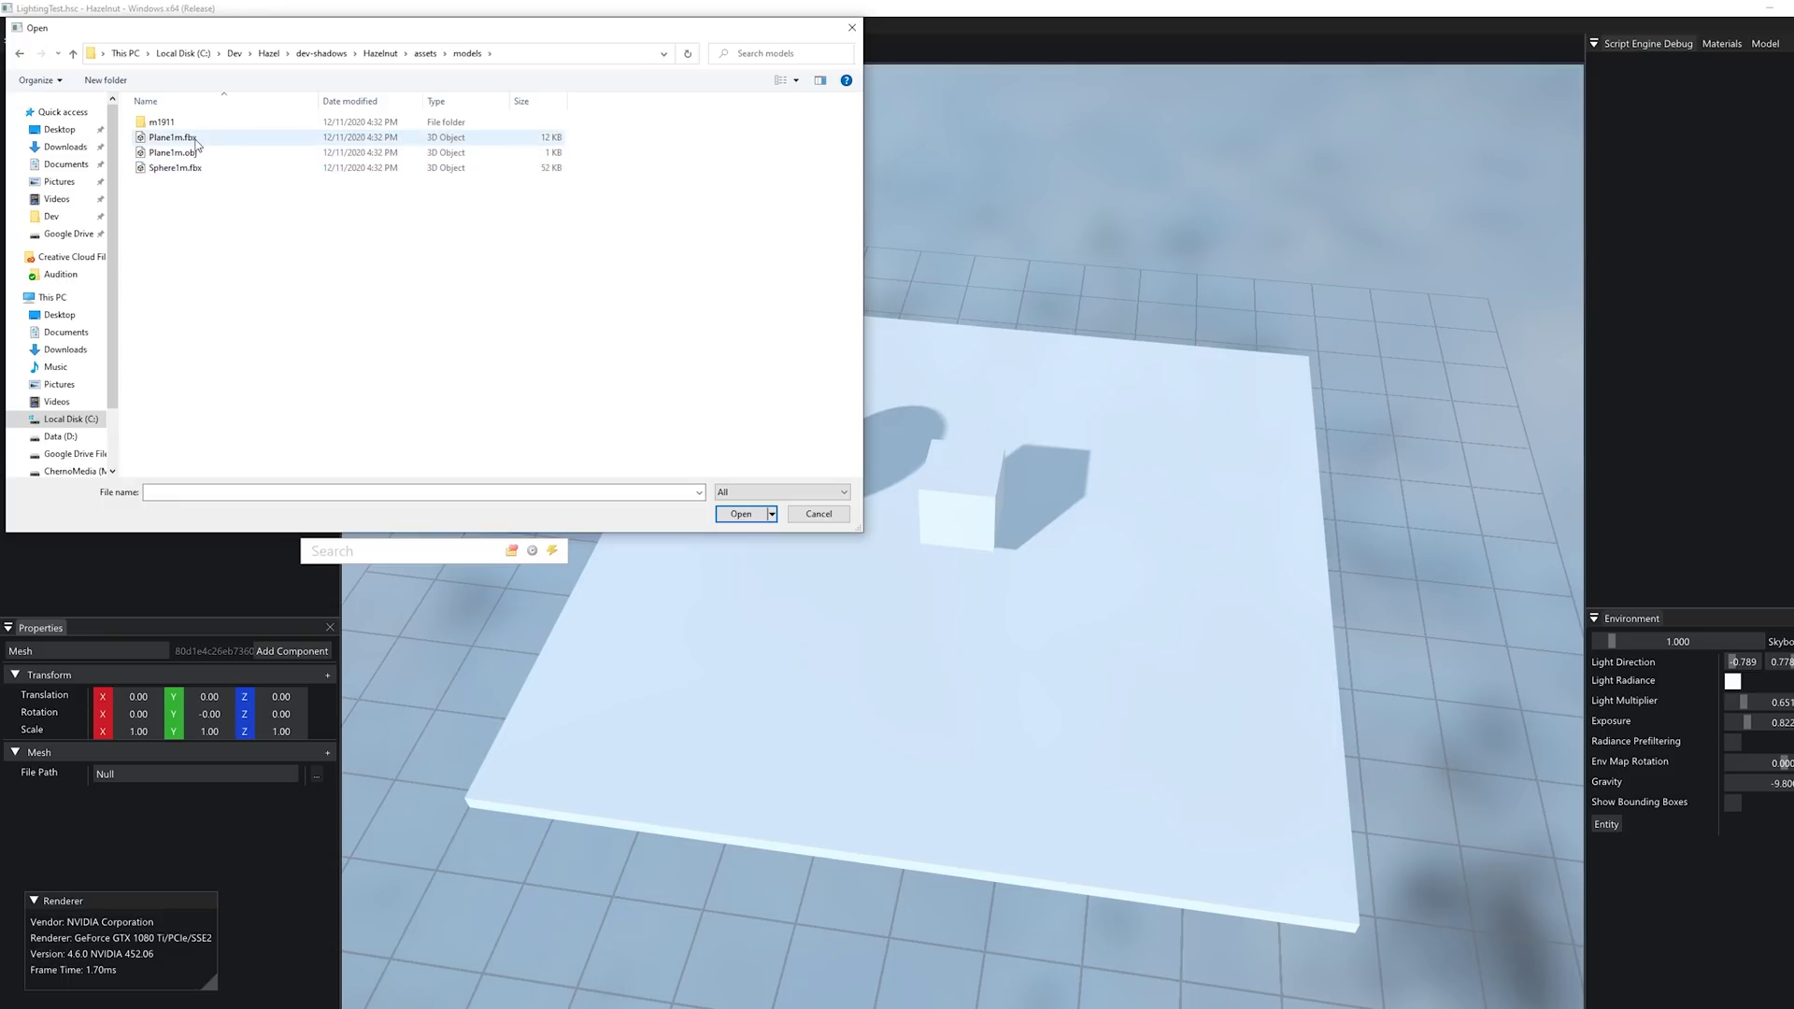
double_click(191, 138)
scroll(940, 480, down, 5)
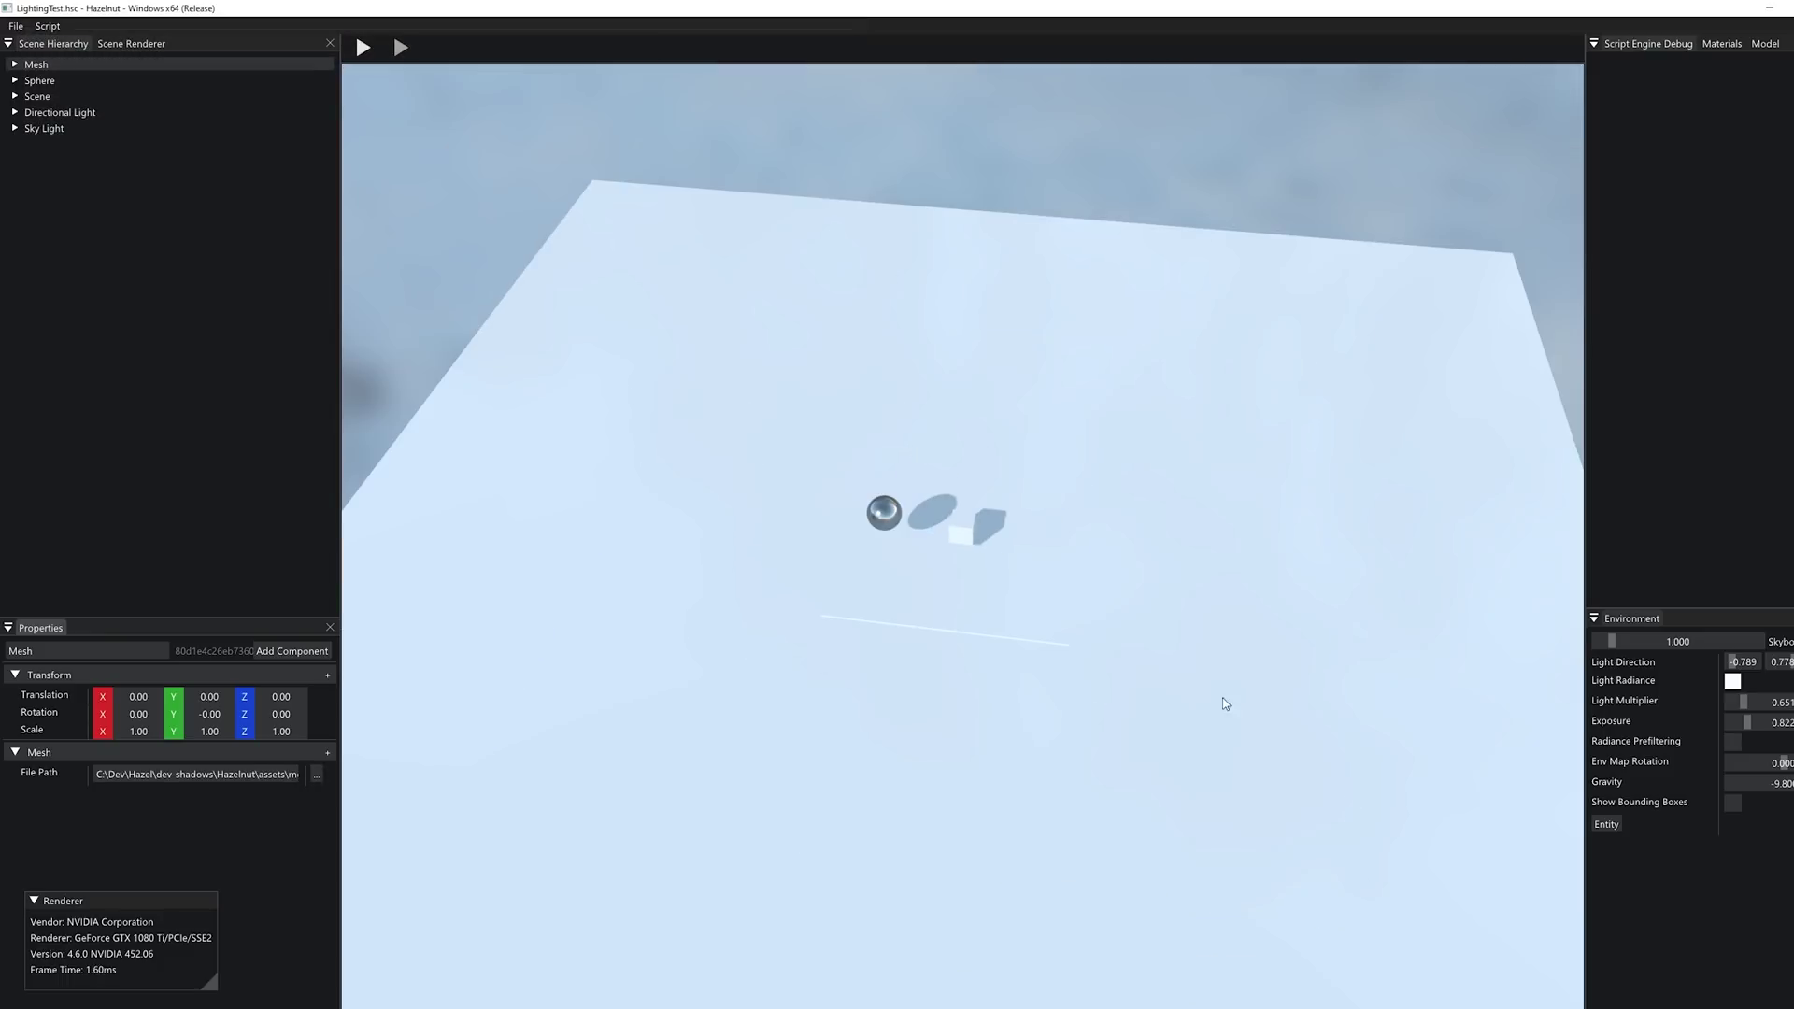
Step: Lower the large plane beneath the platform to a Y translation of about -3.01
click(1225, 704)
scroll(1249, 557, up, 3)
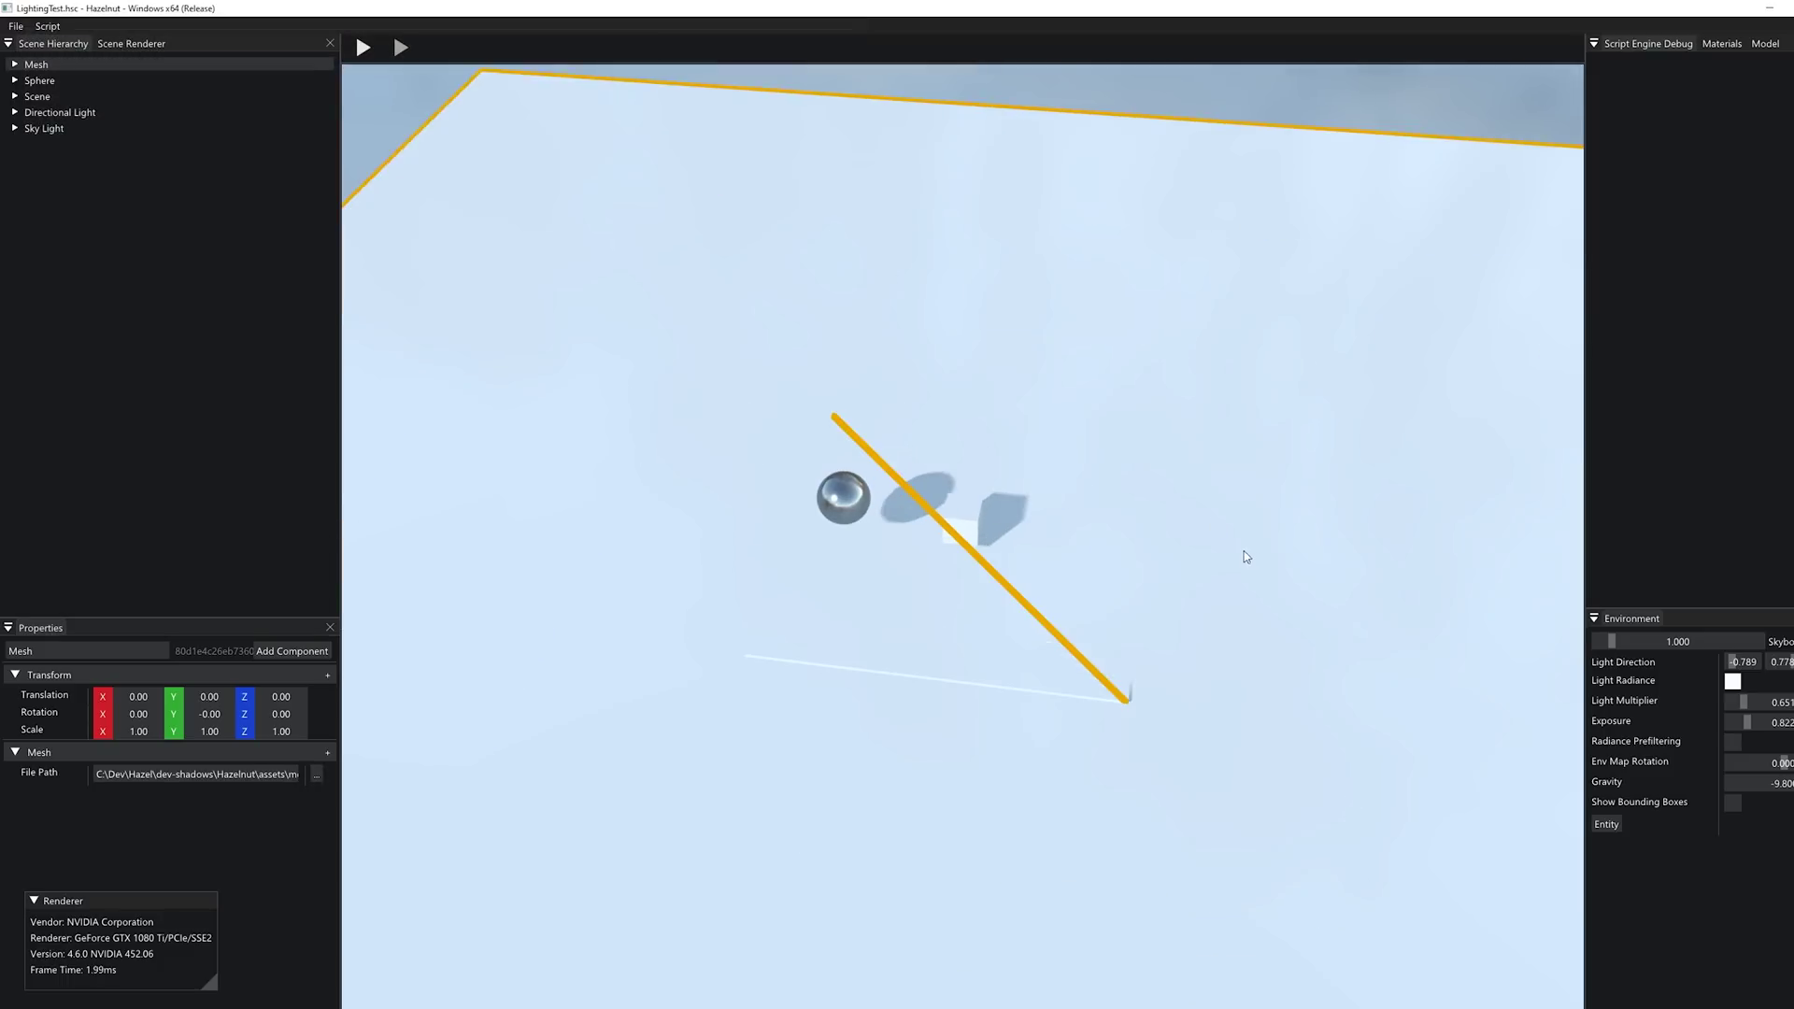
alt+drag(1249, 556, 1017, 579)
drag(966, 473, 967, 494)
click(1233, 365)
alt+drag(1233, 364, 794, 345)
click(936, 562)
drag(961, 525, 967, 530)
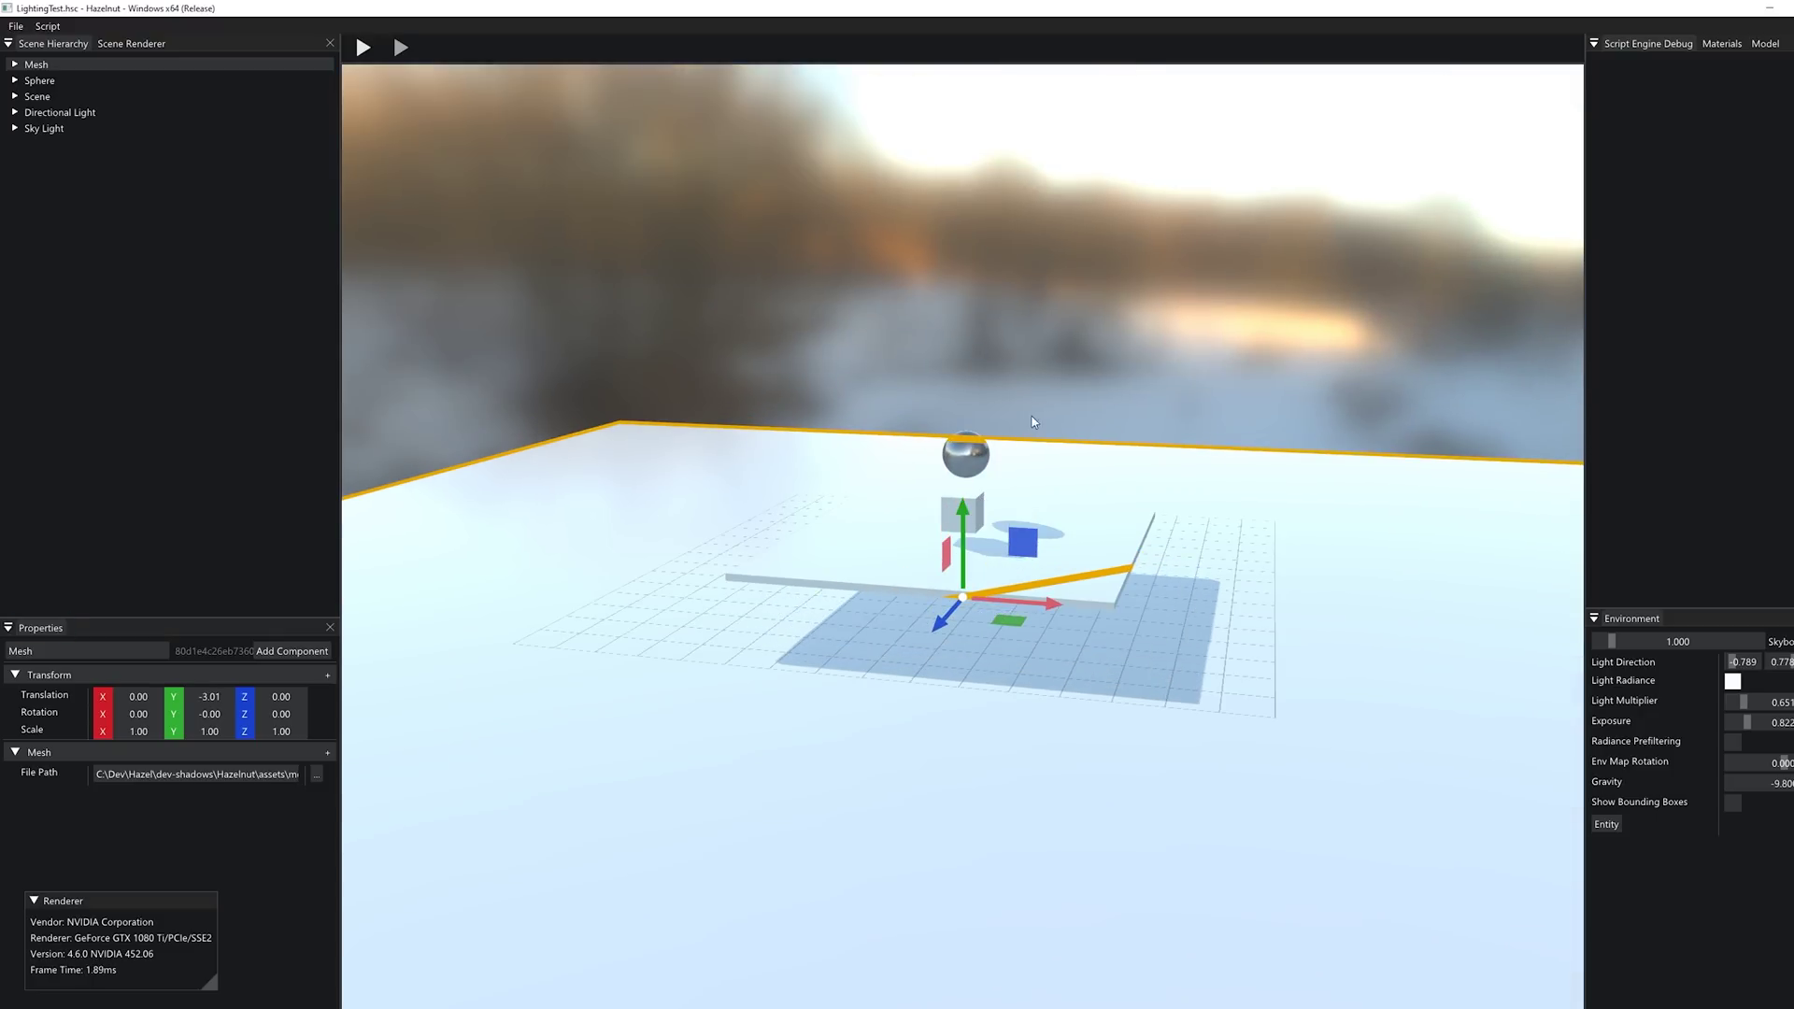
Step: Stretch the large plane along its Z axis to a scale of about 4.54
alt+drag(1081, 414, 1329, 497)
scroll(1197, 512, down, 4)
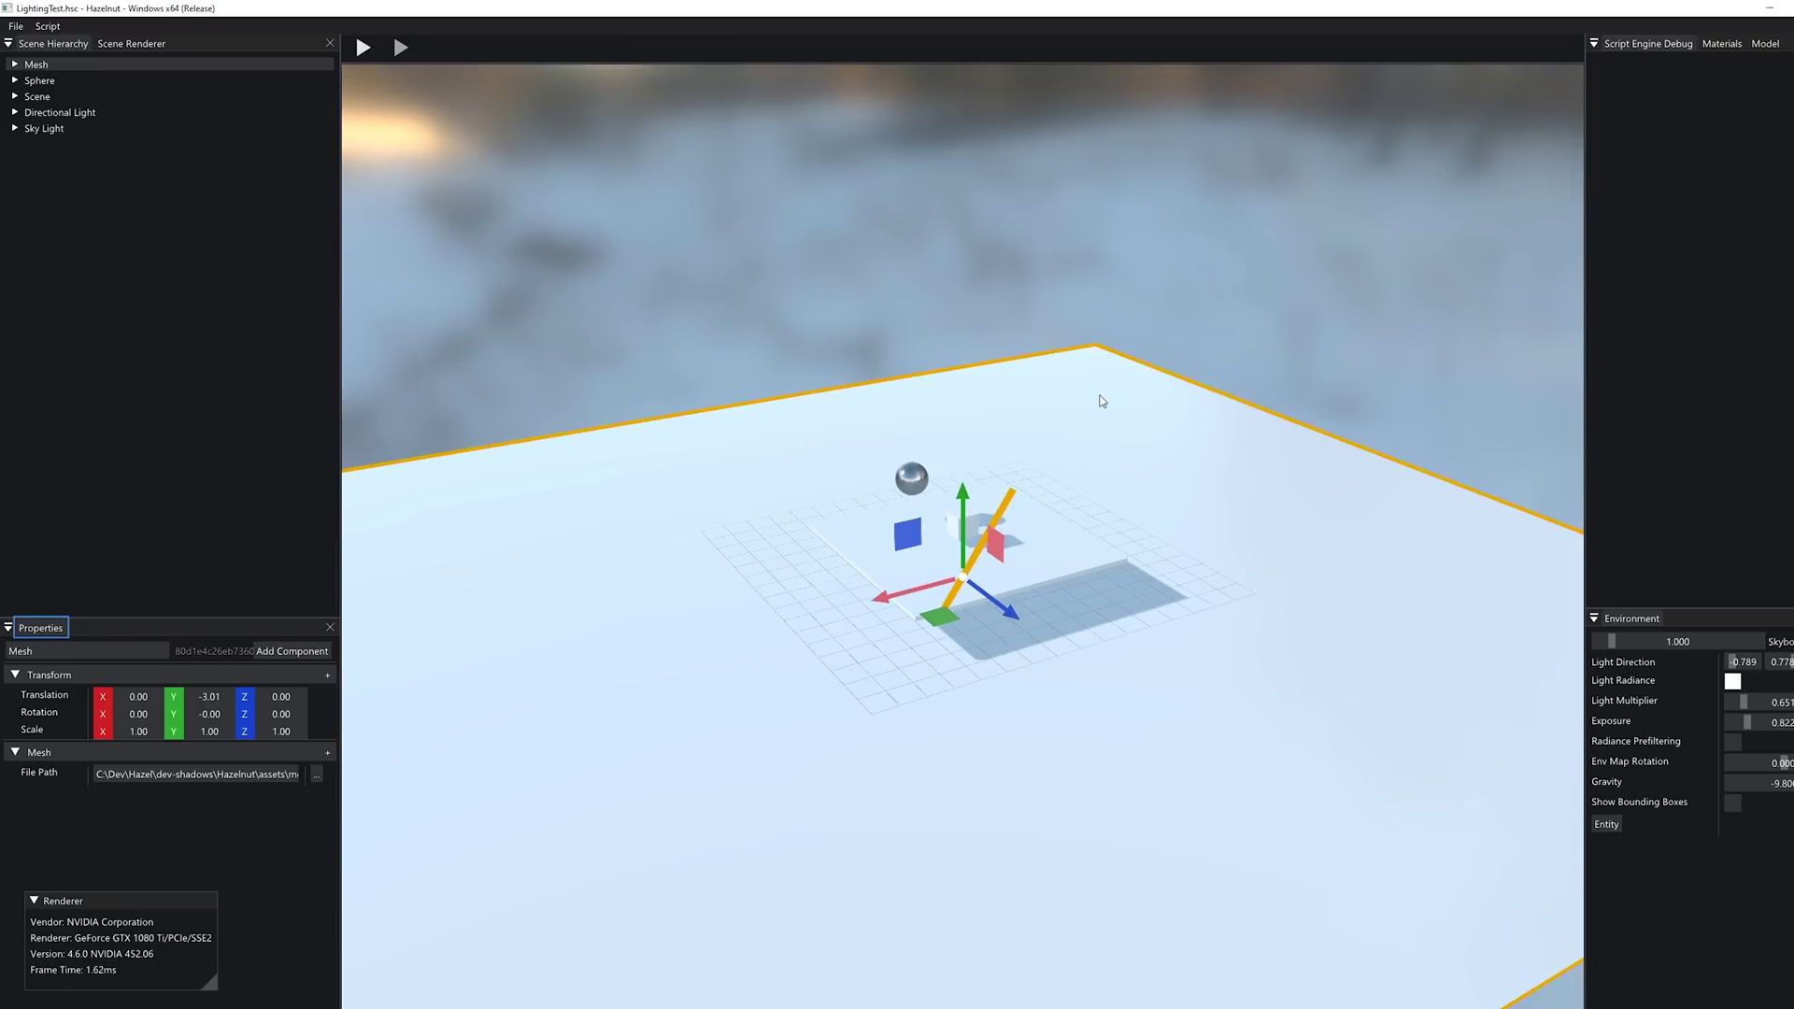
alt+drag(1018, 235, 1094, 570)
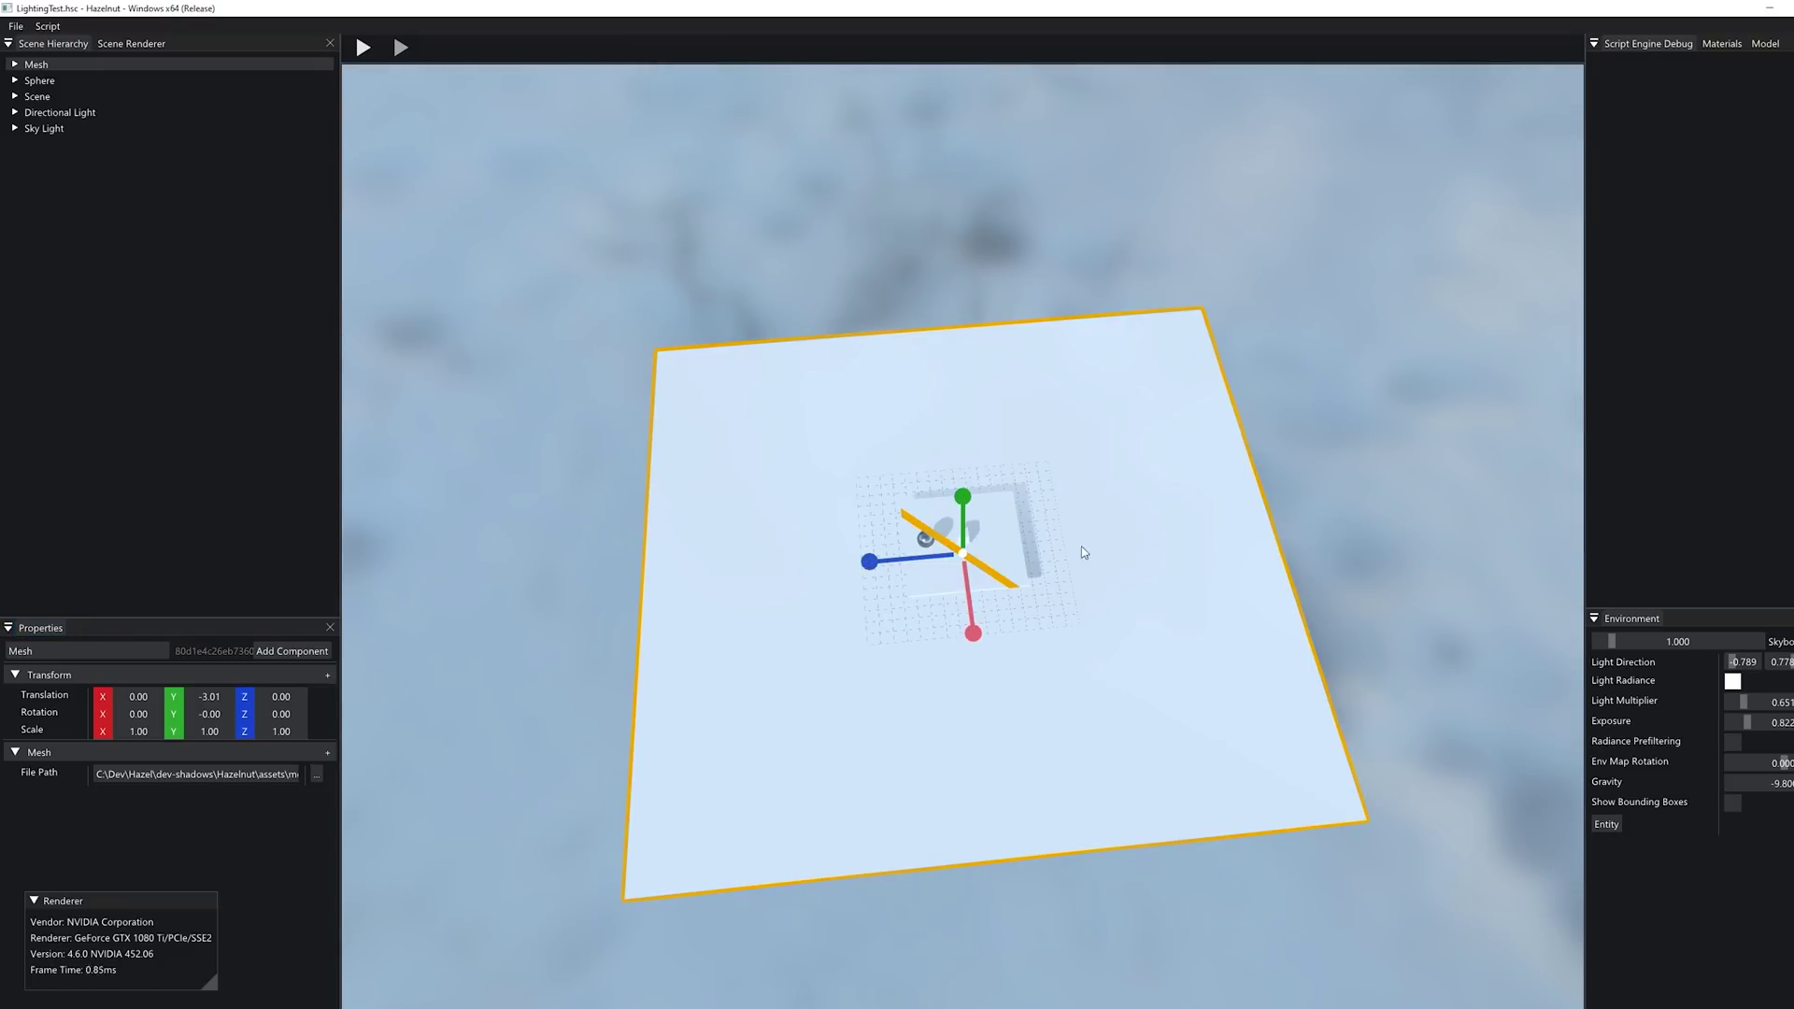
drag(894, 568, 675, 567)
scroll(1169, 557, down, 6)
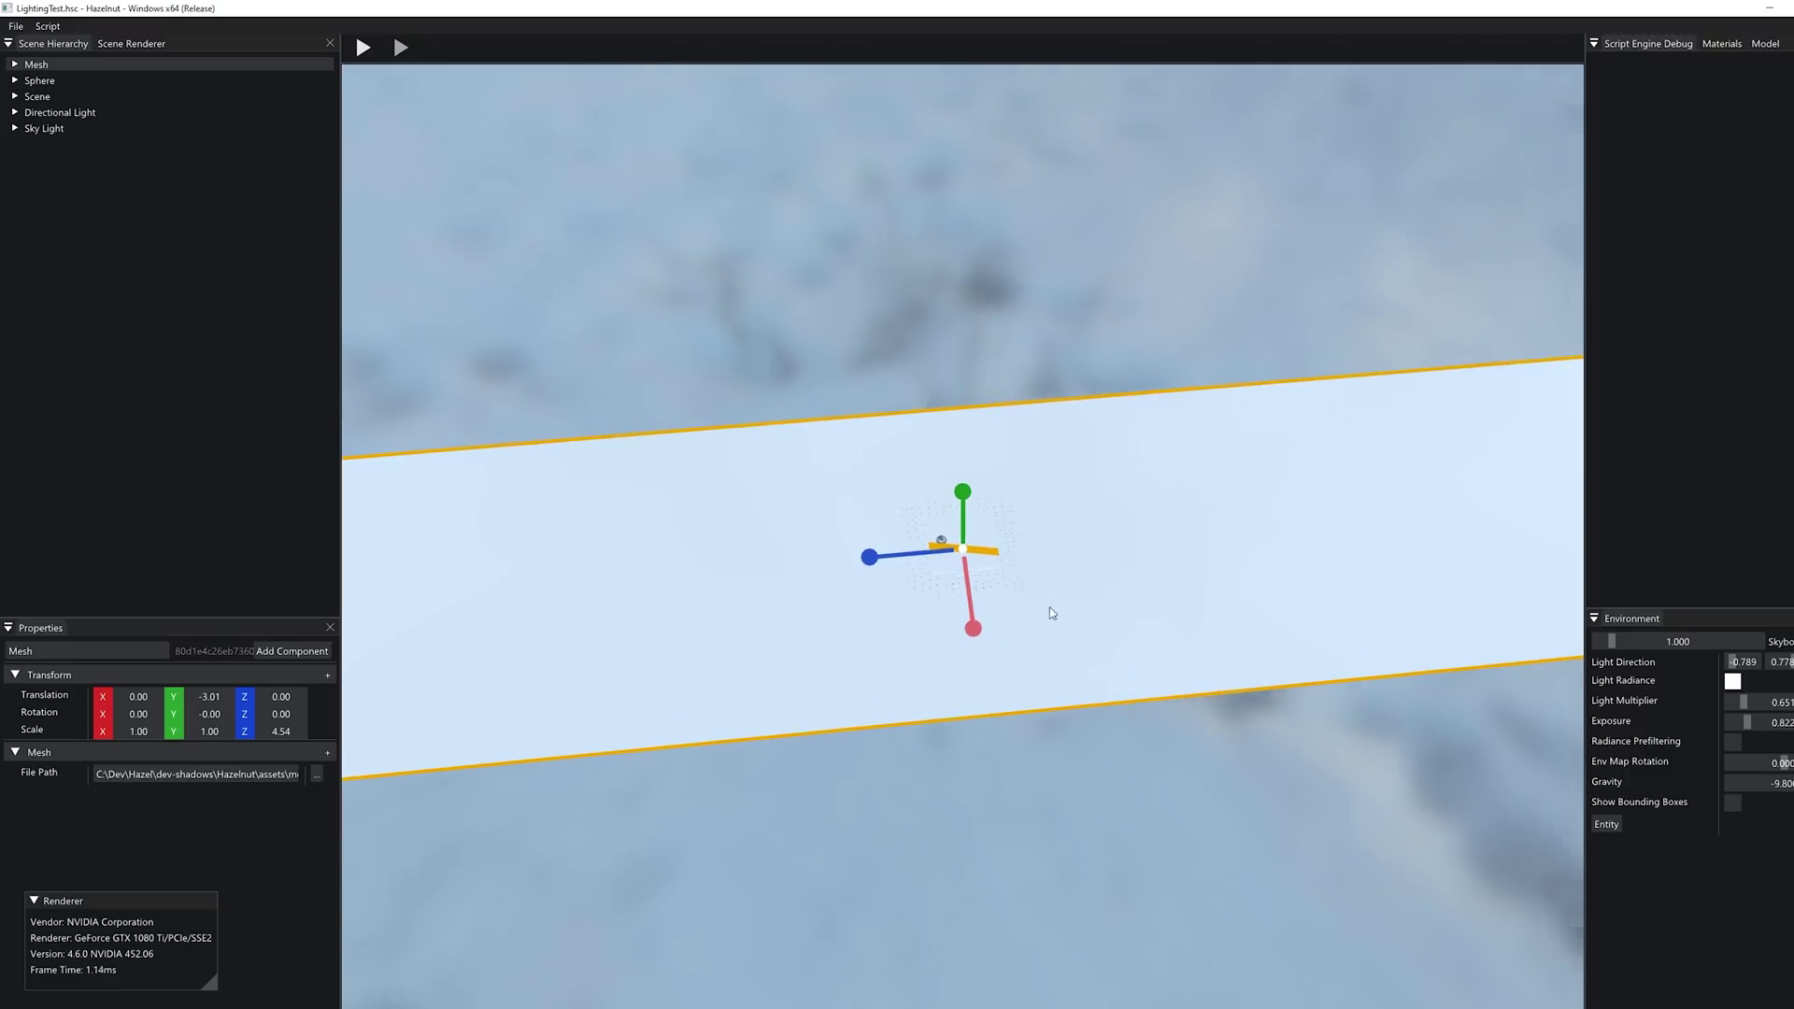
Step: Set the scene renderer's Max Shadow Distance to 450
alt+drag(975, 592, 1089, 604)
scroll(1125, 636, down, 5)
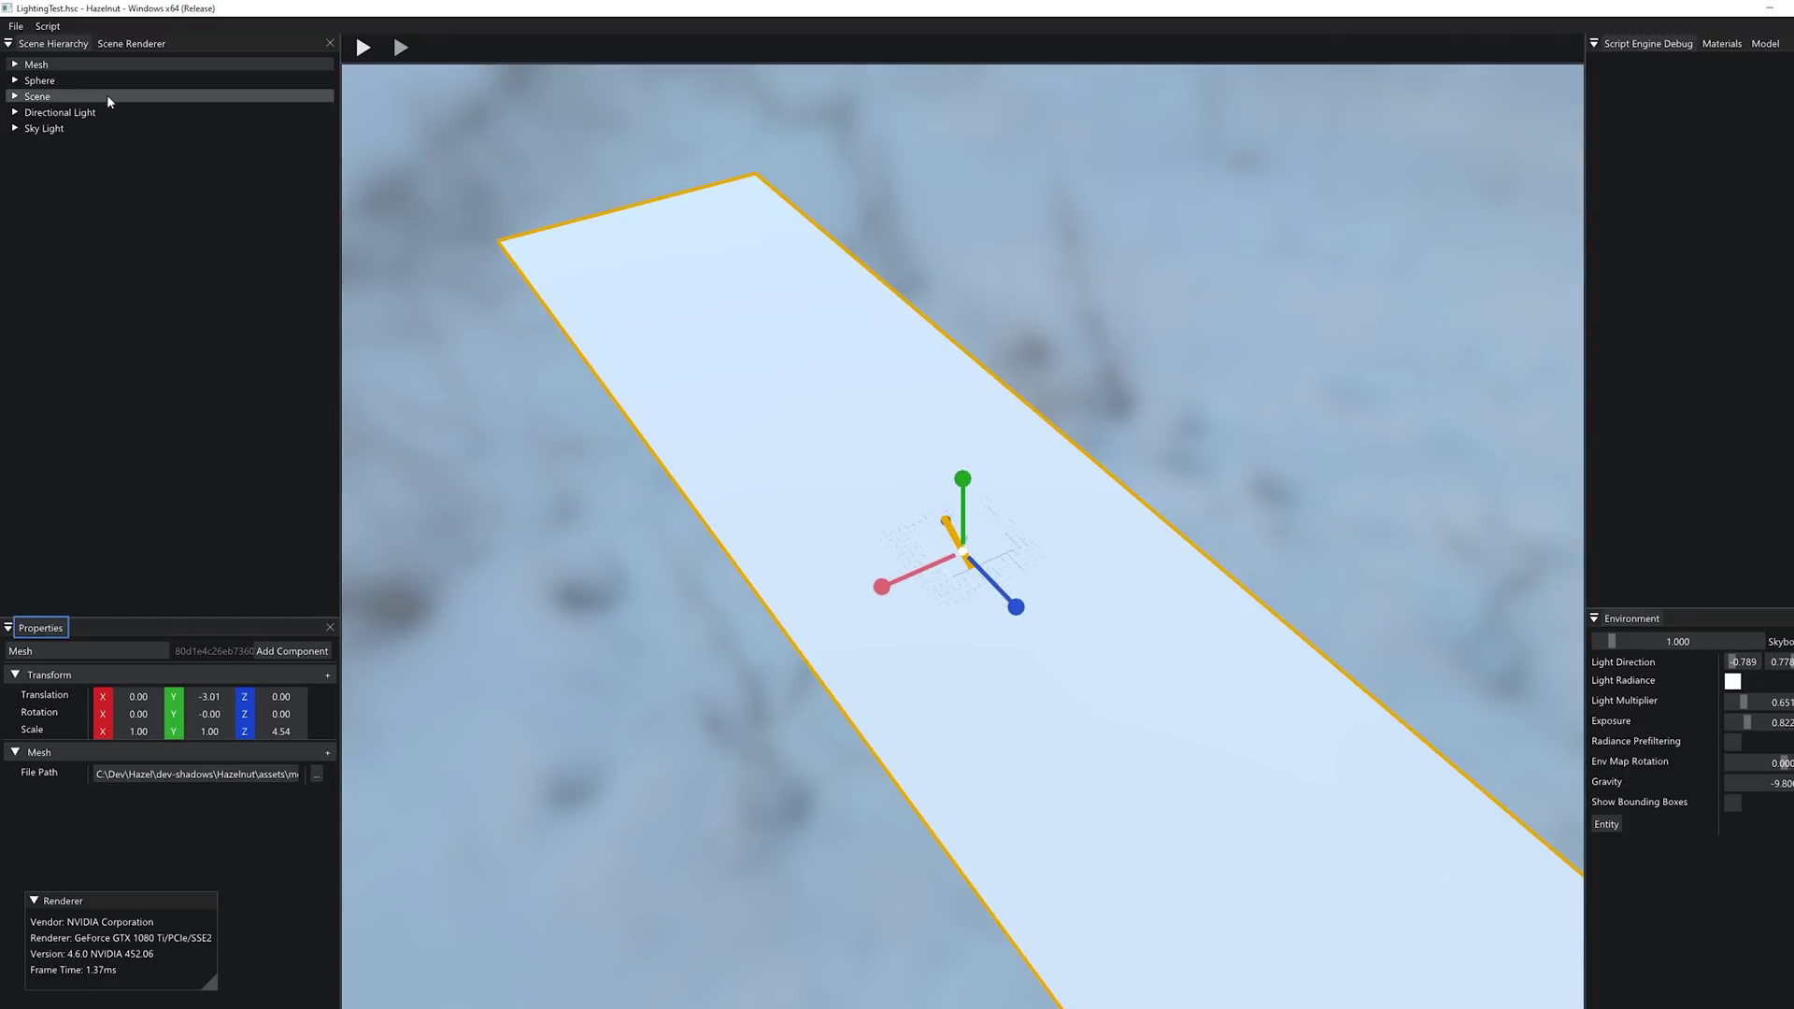
click(129, 43)
double_click(259, 127)
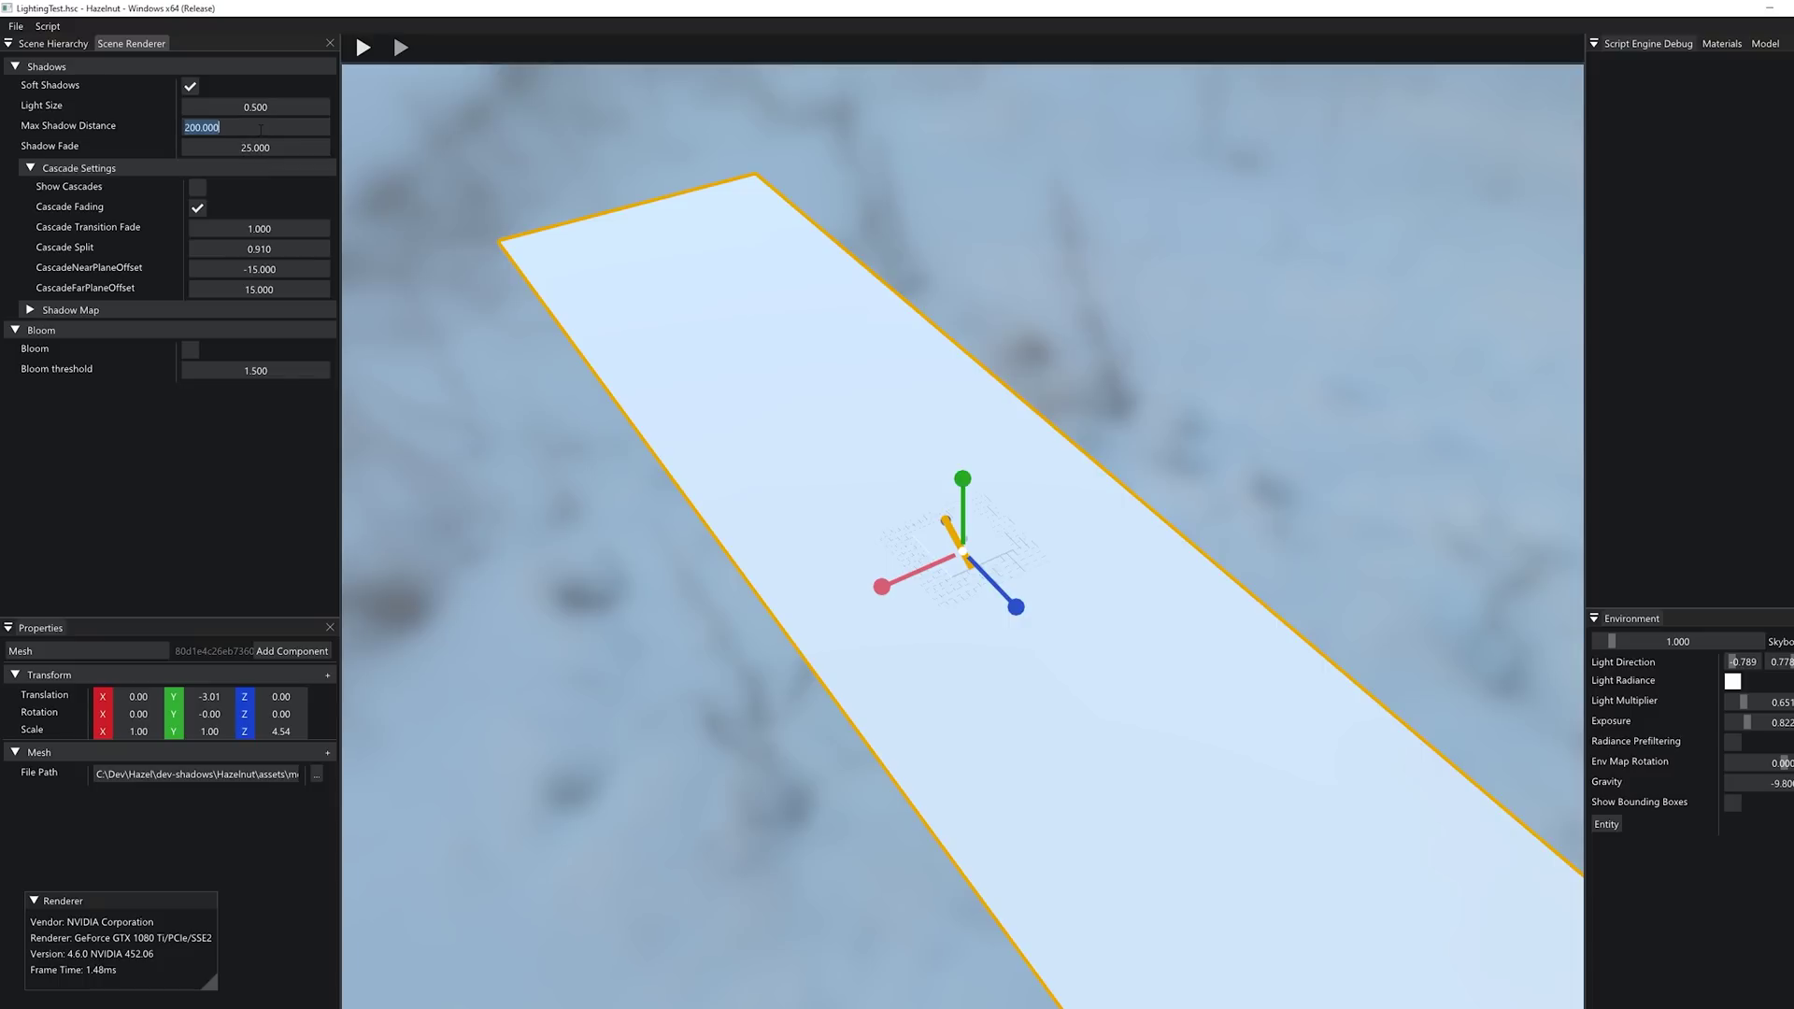
text(450)
key(Return)
click(1272, 381)
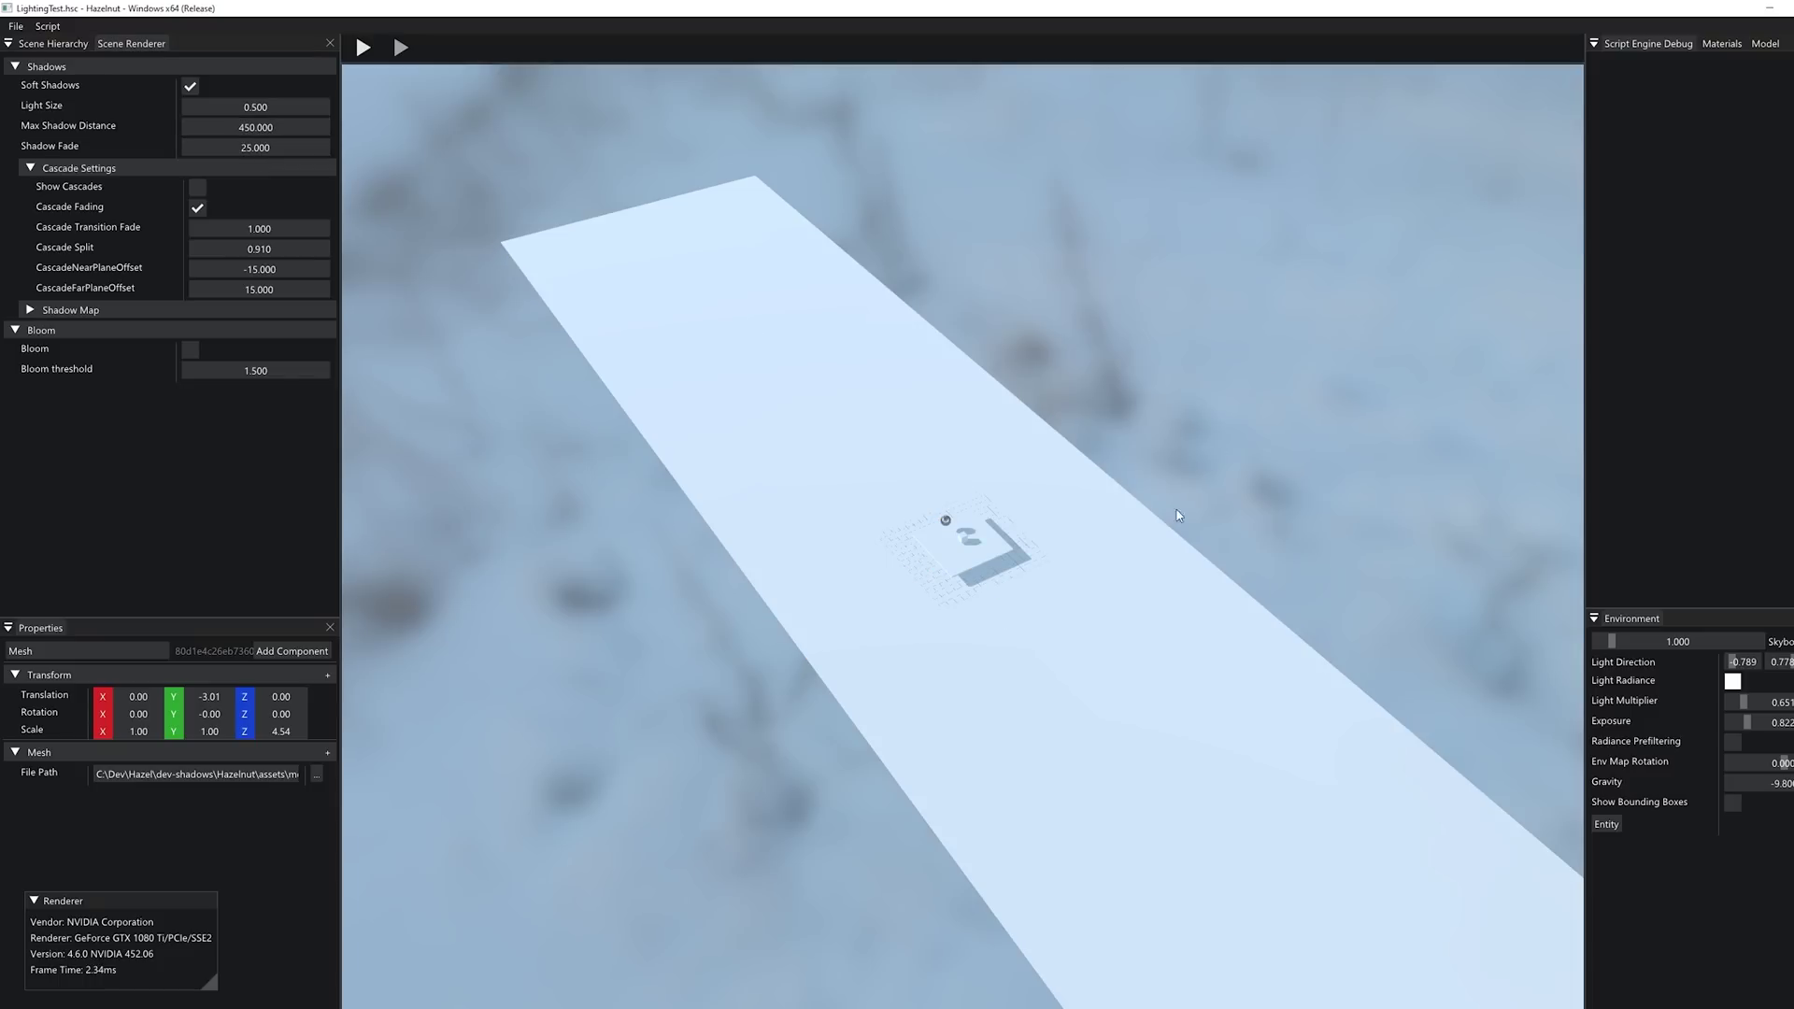
Step: Duplicate the Scene platform and move the copy along Z to about -29.61
scroll(1191, 679, up, 5)
alt+drag(1192, 675, 1060, 705)
scroll(1009, 644, down, 3)
scroll(1060, 705, up, 3)
alt+middle_drag(1060, 706, 1157, 696)
scroll(1140, 635, up, 3)
click(1118, 557)
scroll(1119, 557, down, 3)
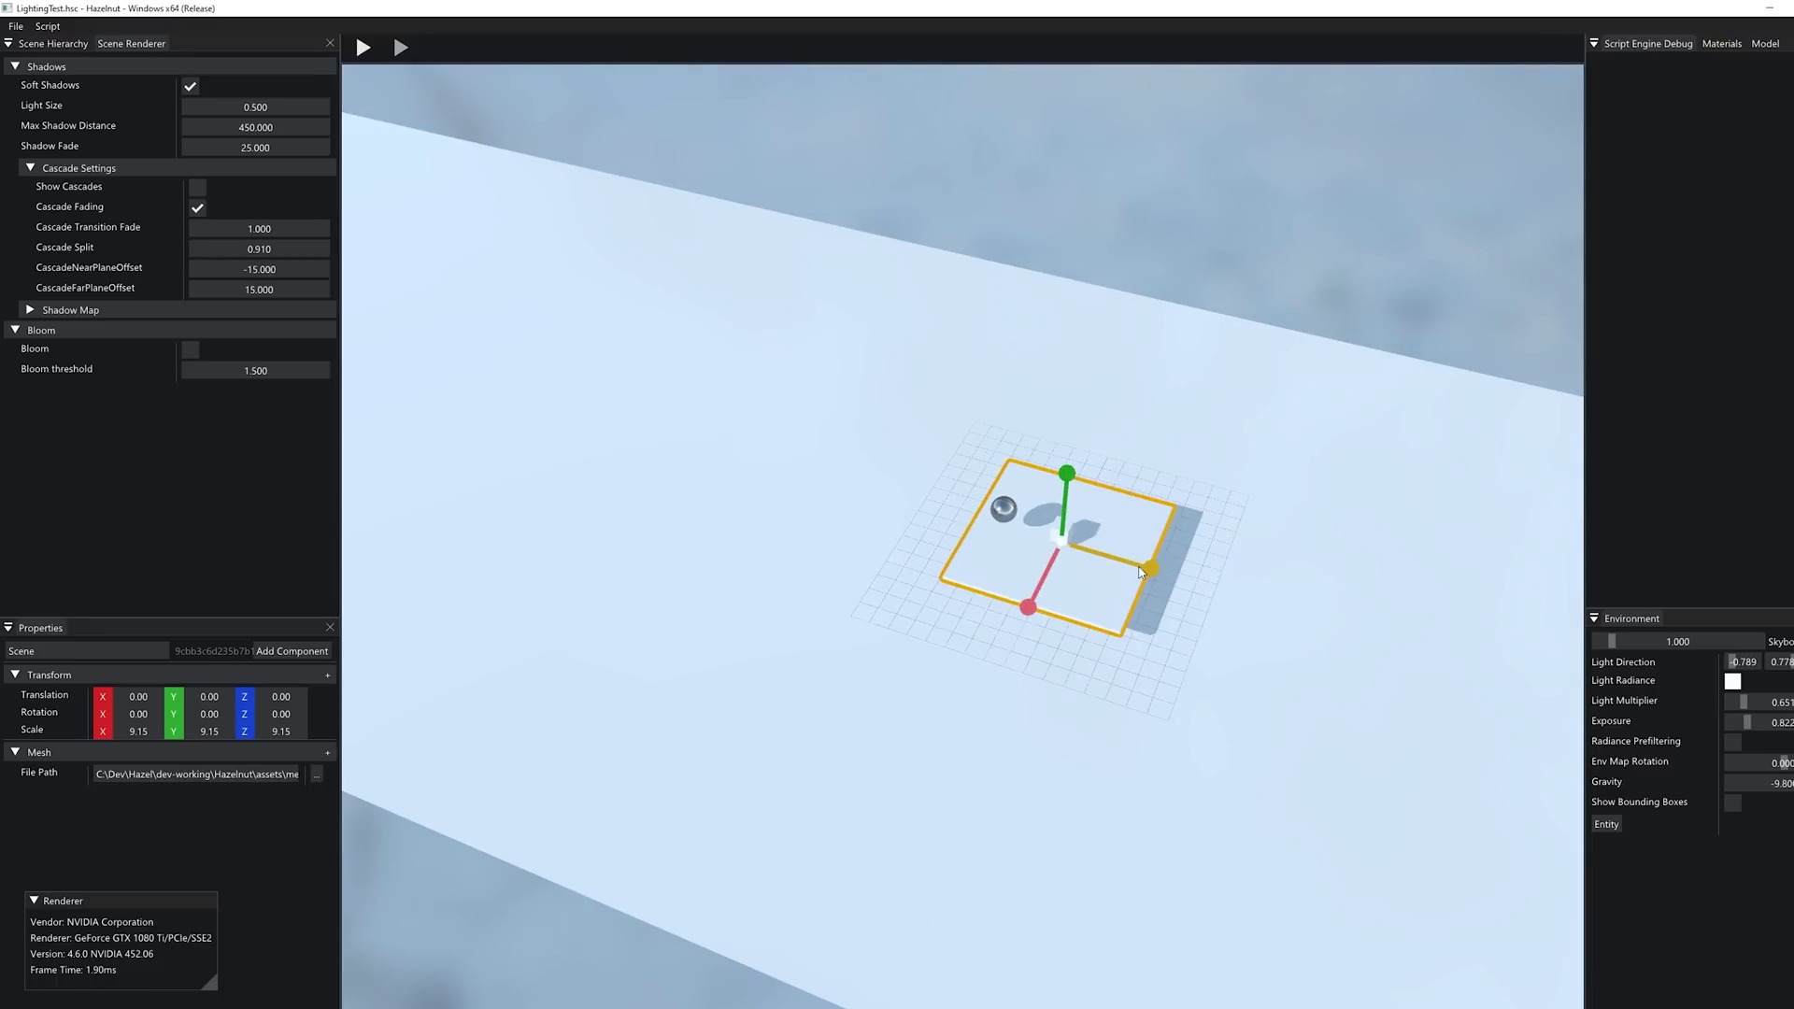
drag(1140, 574, 861, 556)
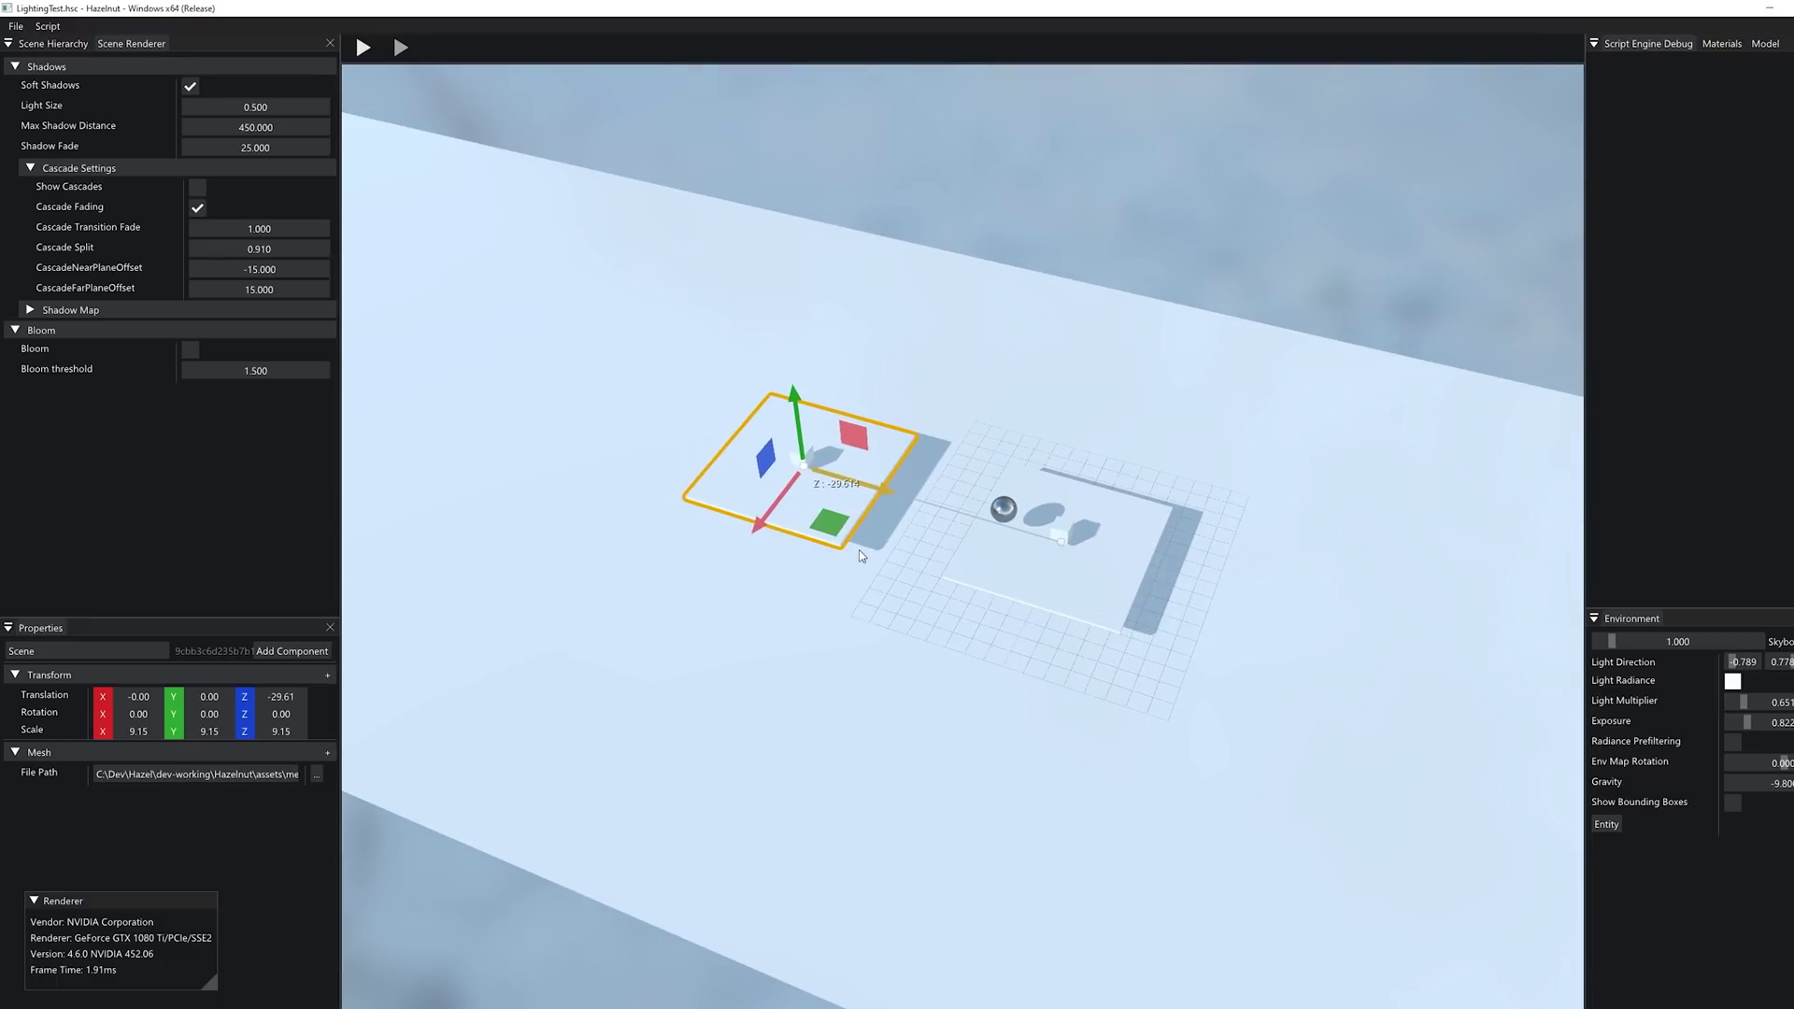
Step: Duplicate the platform six more times, spacing the copies in a row along negative Z to about -203.34
scroll(923, 510, down, 2)
alt+drag(1056, 561, 665, 296)
key(ctrl+d)
key(ctrl+d)
key(ctrl+d)
key(ctrl+d)
drag(716, 349, 485, 188)
key(ctrl+d)
key(ctrl+d)
Step: Duplicate the sphere and place the copy over the second platform, at about X 6.58, Z -27.49
click(995, 528)
key(w)
drag(996, 589, 928, 488)
key(q)
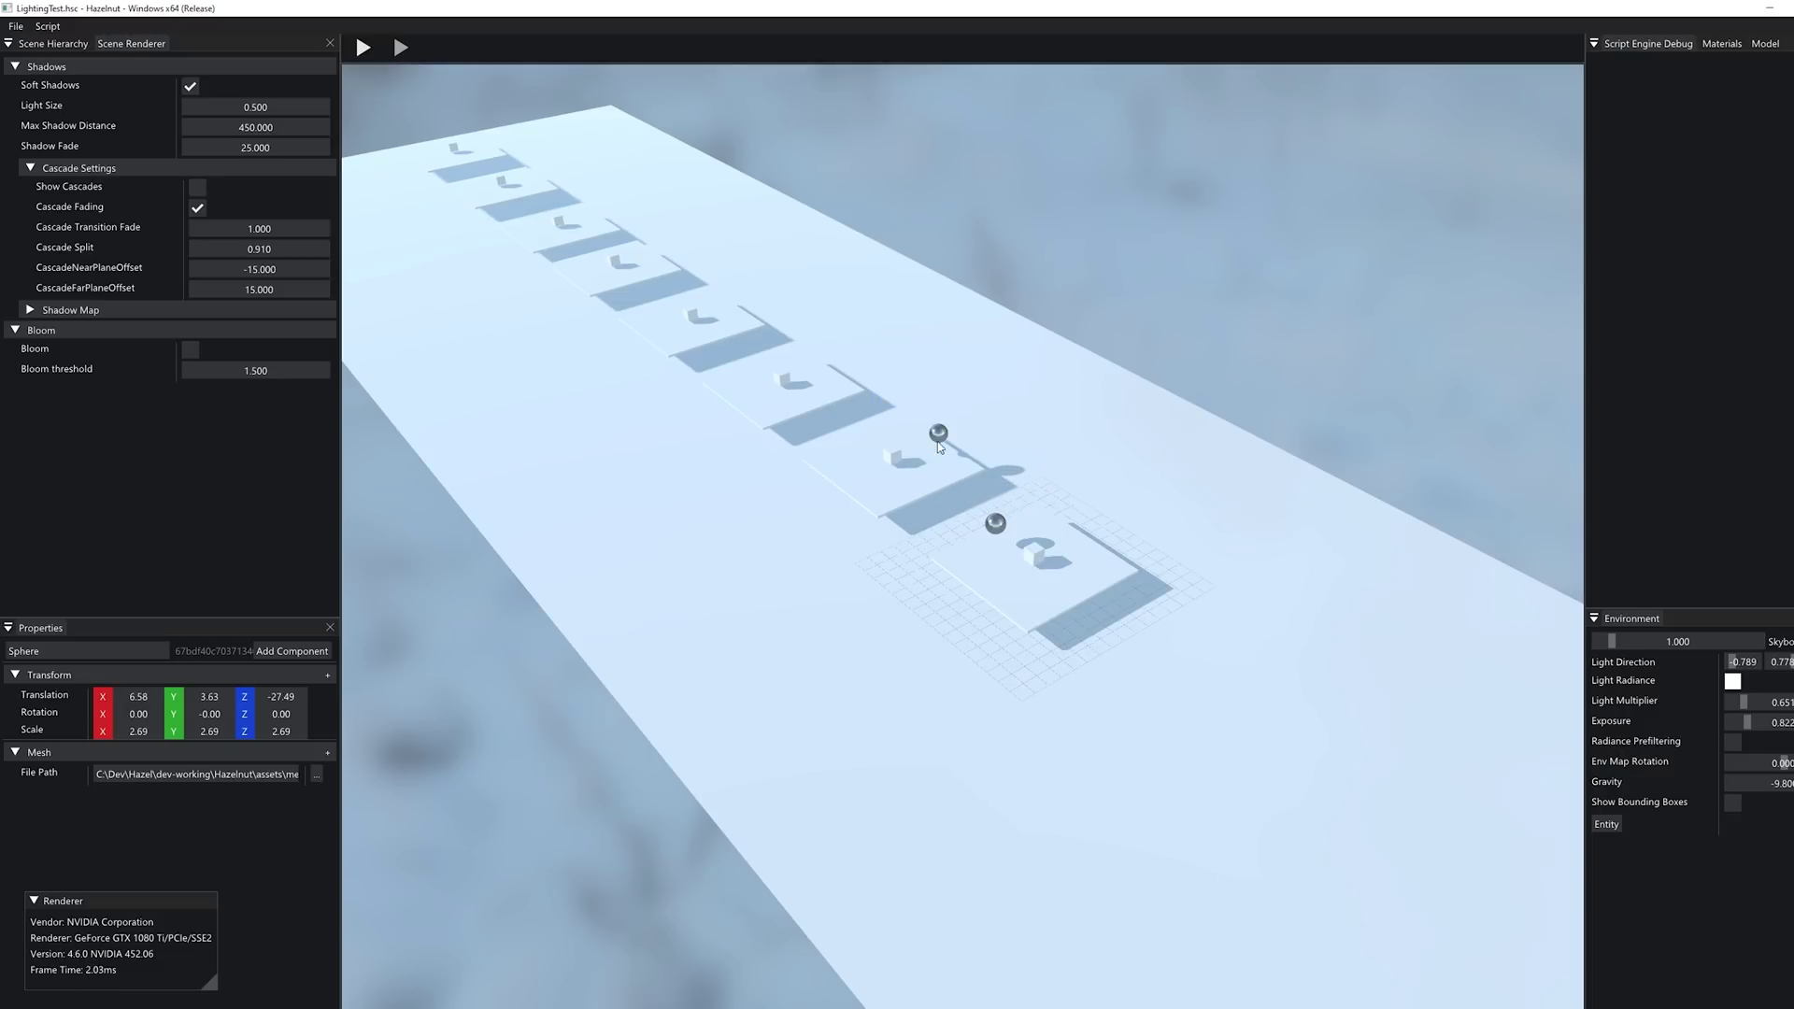
Step: Duplicate the sphere again and place the copy farther down the platform row, at about X 1.85, Z -124.33
scroll(936, 437, up, 2)
click(932, 360)
click(929, 382)
drag(915, 437, 529, 163)
click(1206, 218)
click(913, 410)
click(895, 403)
click(1053, 156)
alt+drag(789, 282, 725, 243)
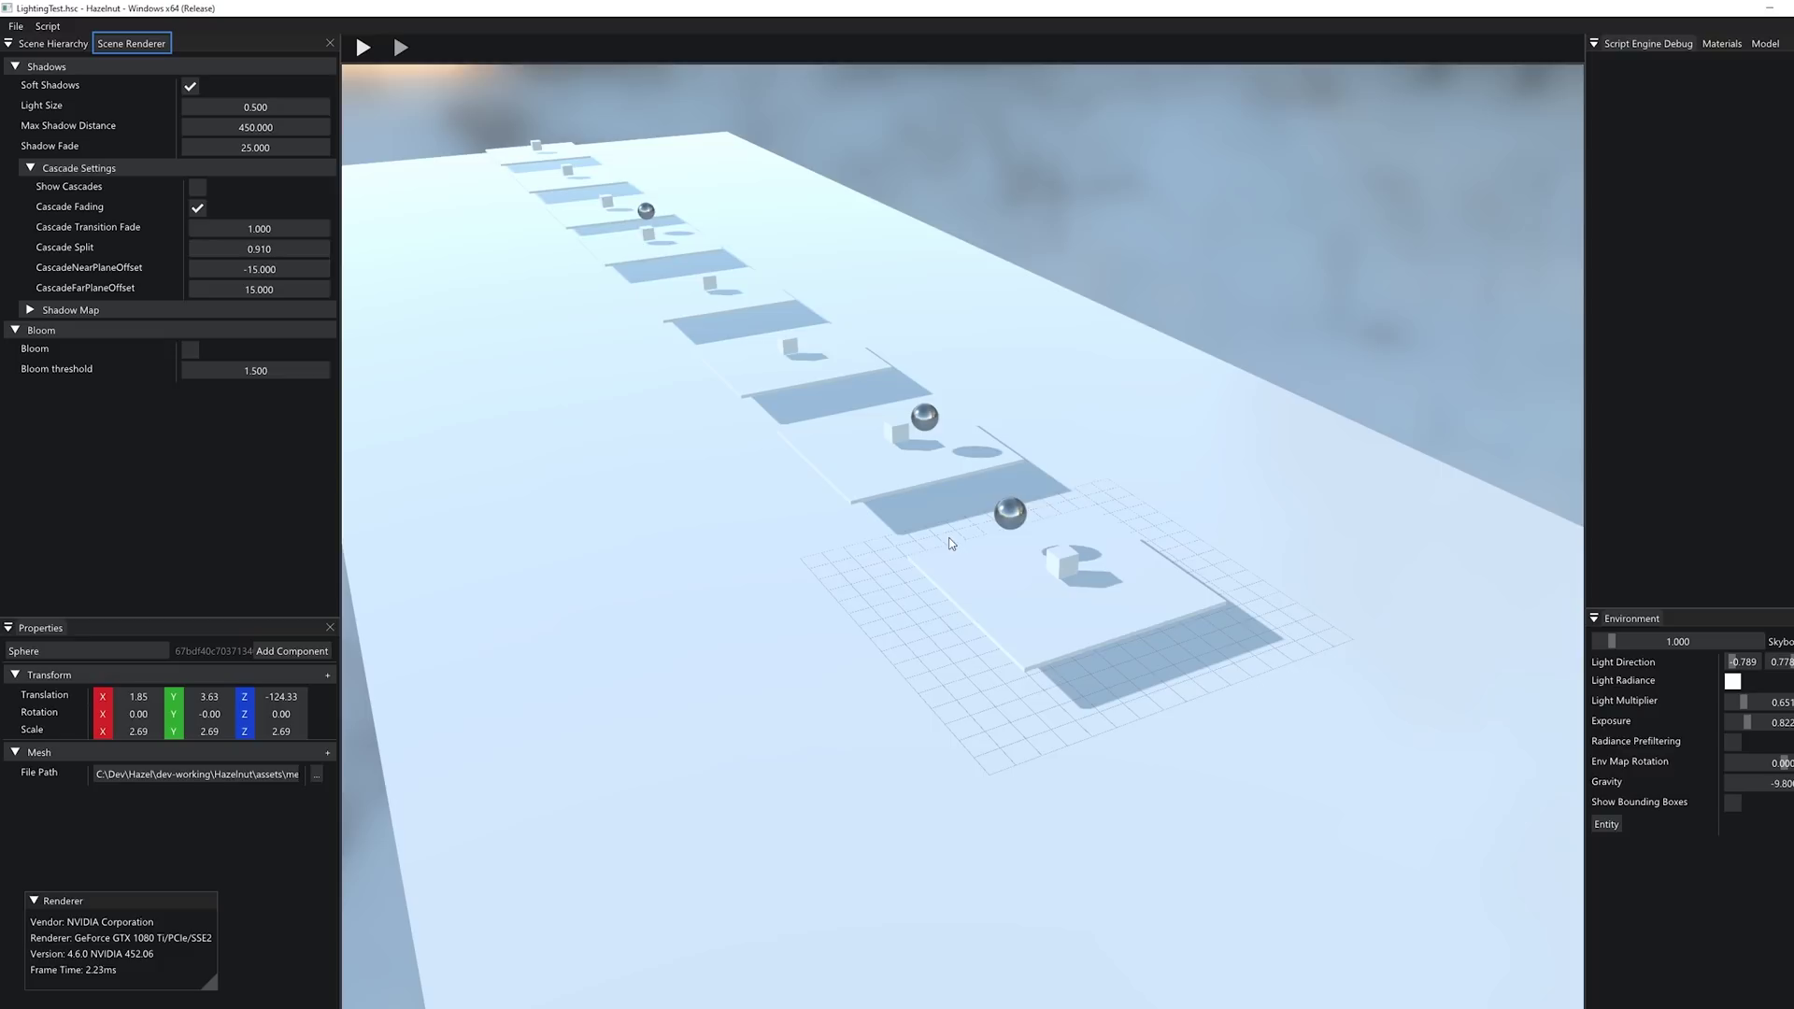
Step: Duplicate a Scene platform and move the copy to the opposite end of the plane, at about Z 182.50
scroll(945, 516, down, 10)
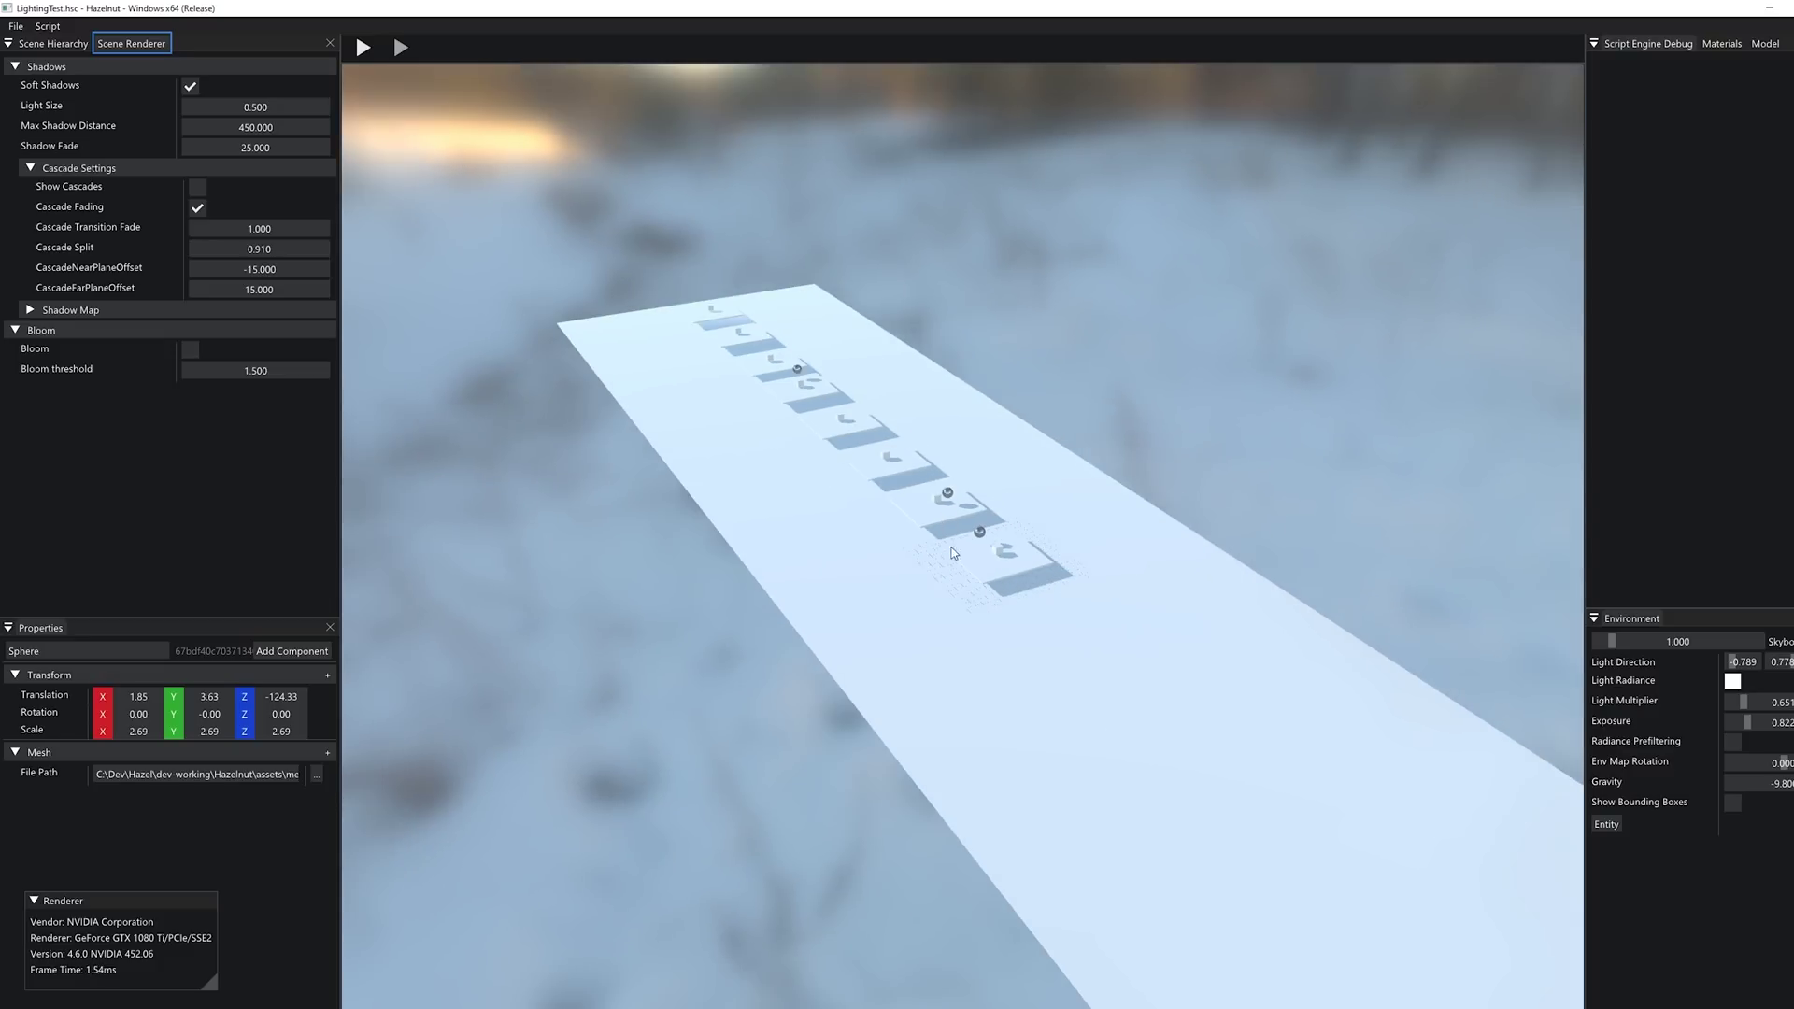
alt+right_drag(1050, 518, 1046, 441)
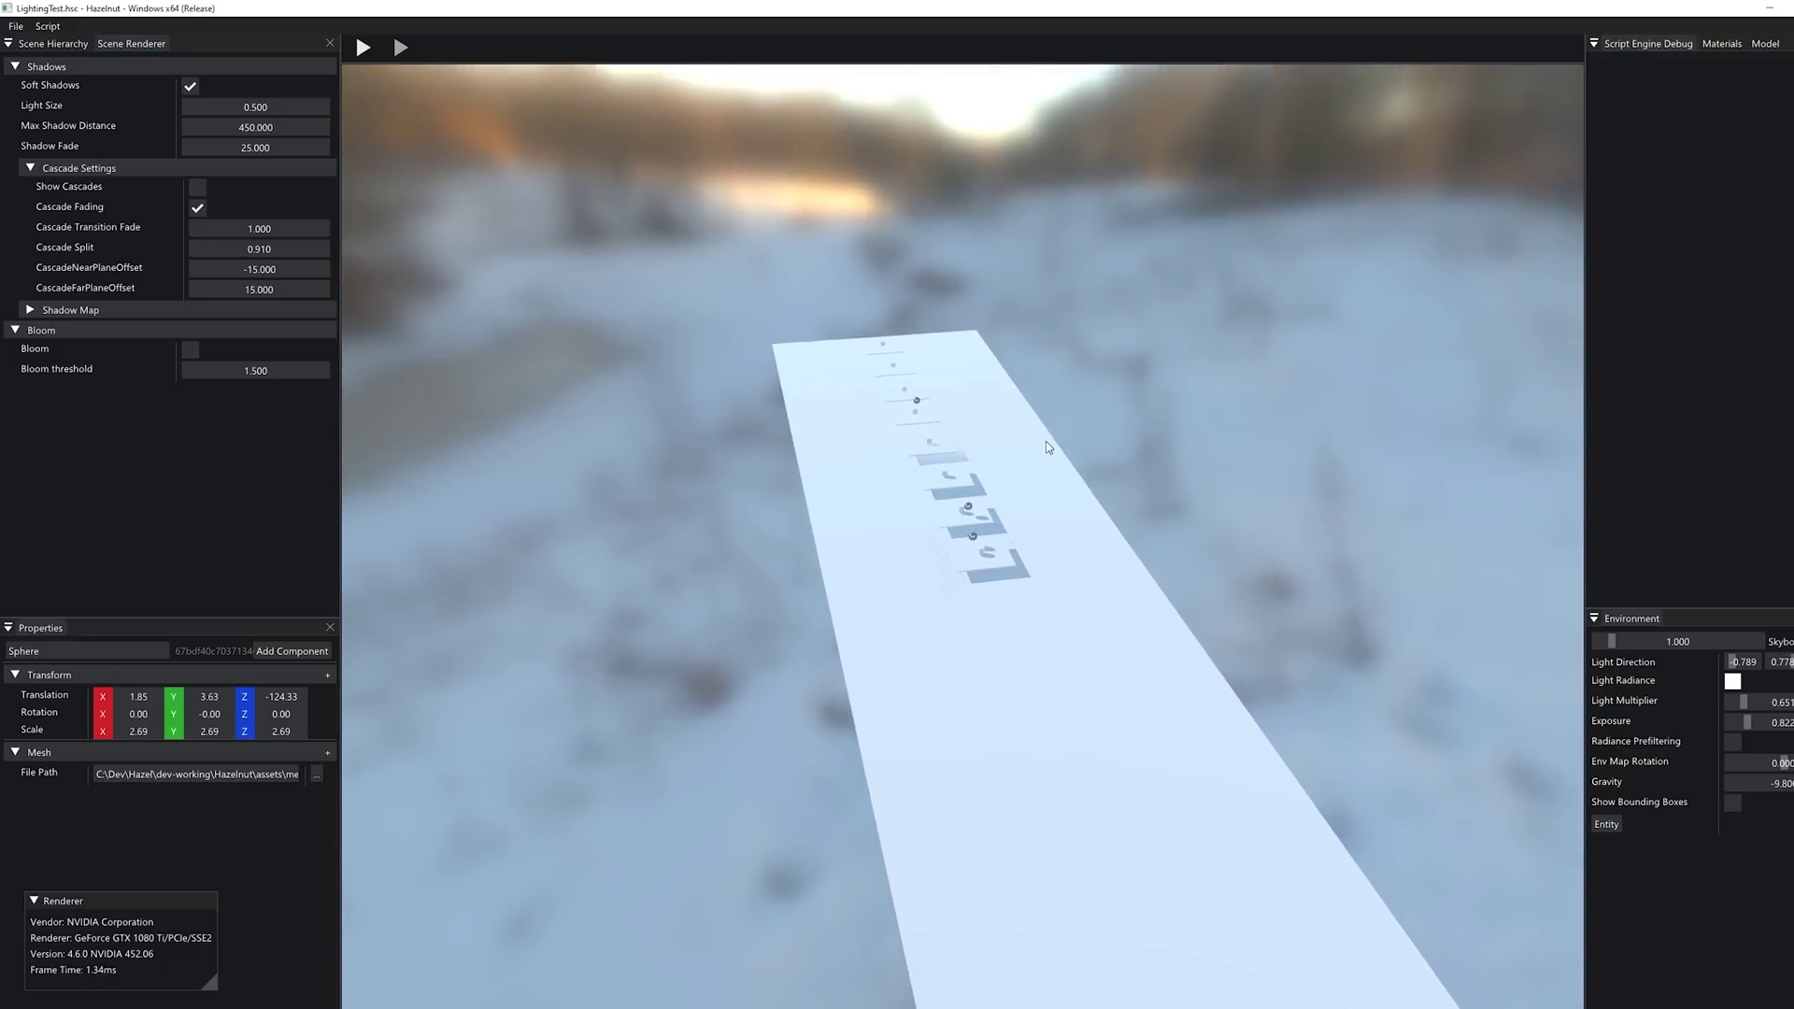
click(1045, 446)
alt+drag(1045, 447, 1482, 857)
click(1205, 850)
alt+drag(1205, 851, 1533, 717)
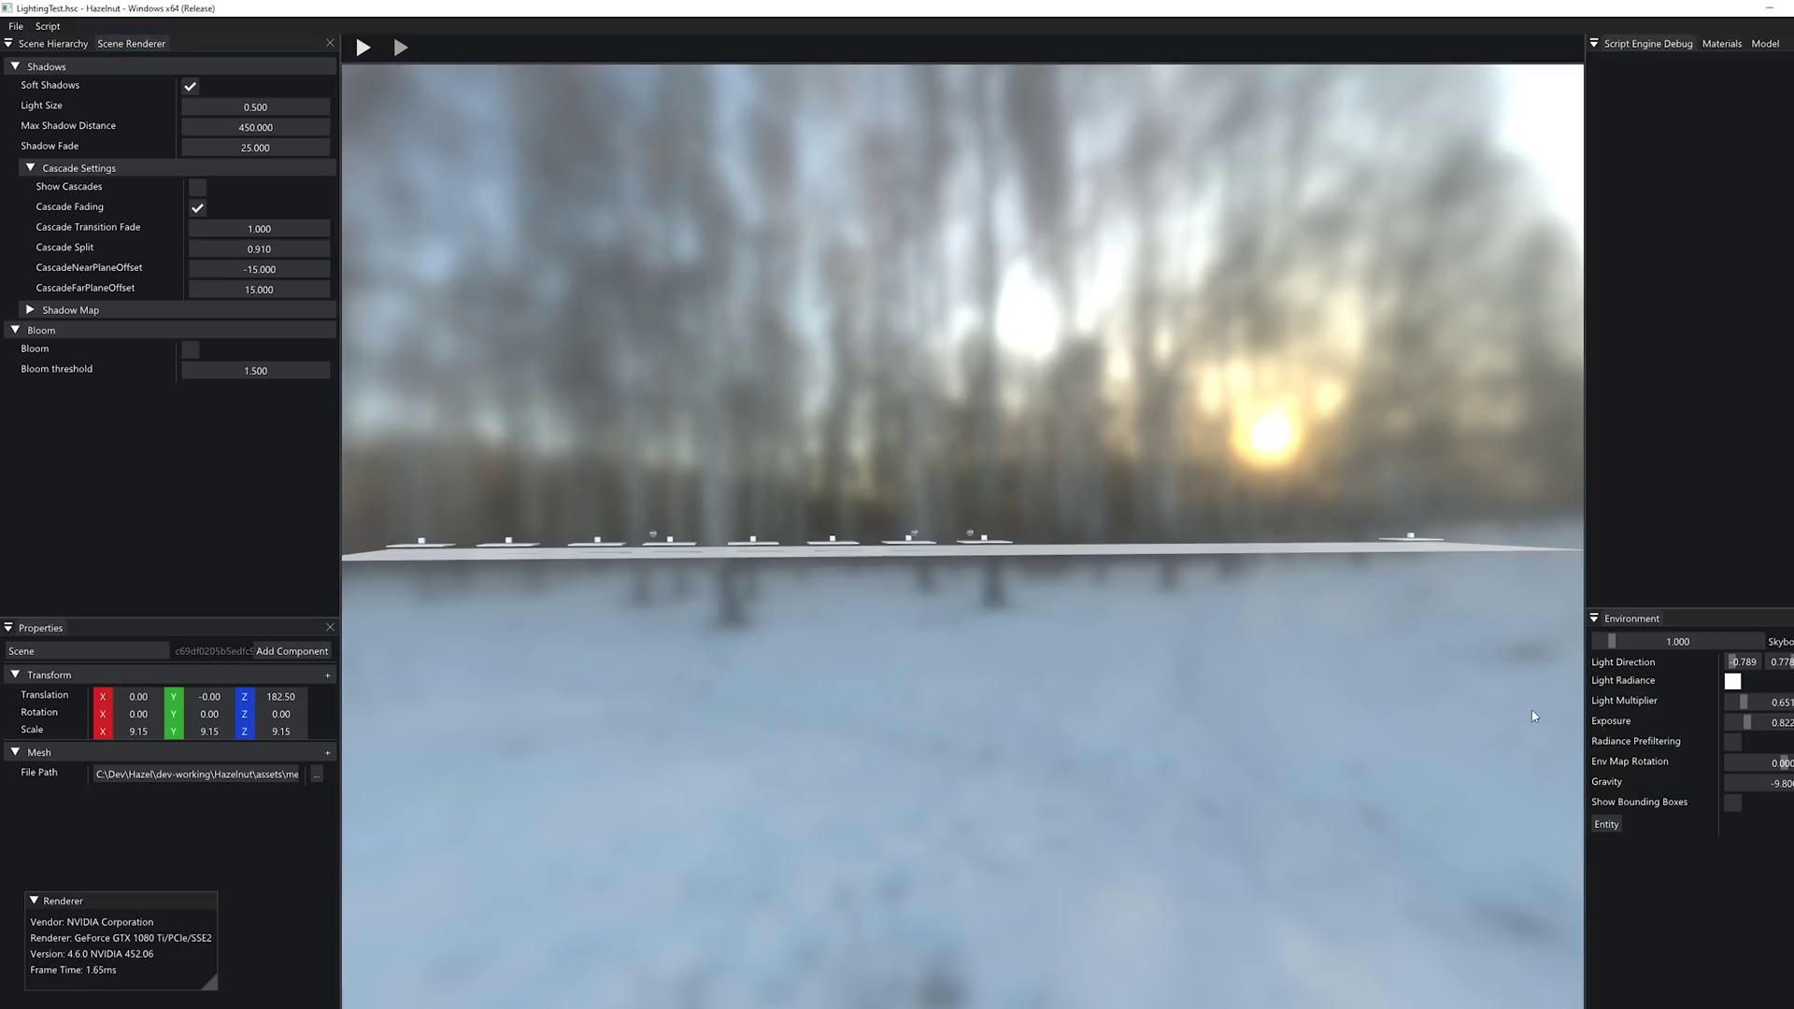
Step: Set CascadeNearPlaneOffset to -150 and CascadeFarPlaneOffset to 150 in the scene renderer's cascade settings
alt+drag(1254, 473, 1299, 562)
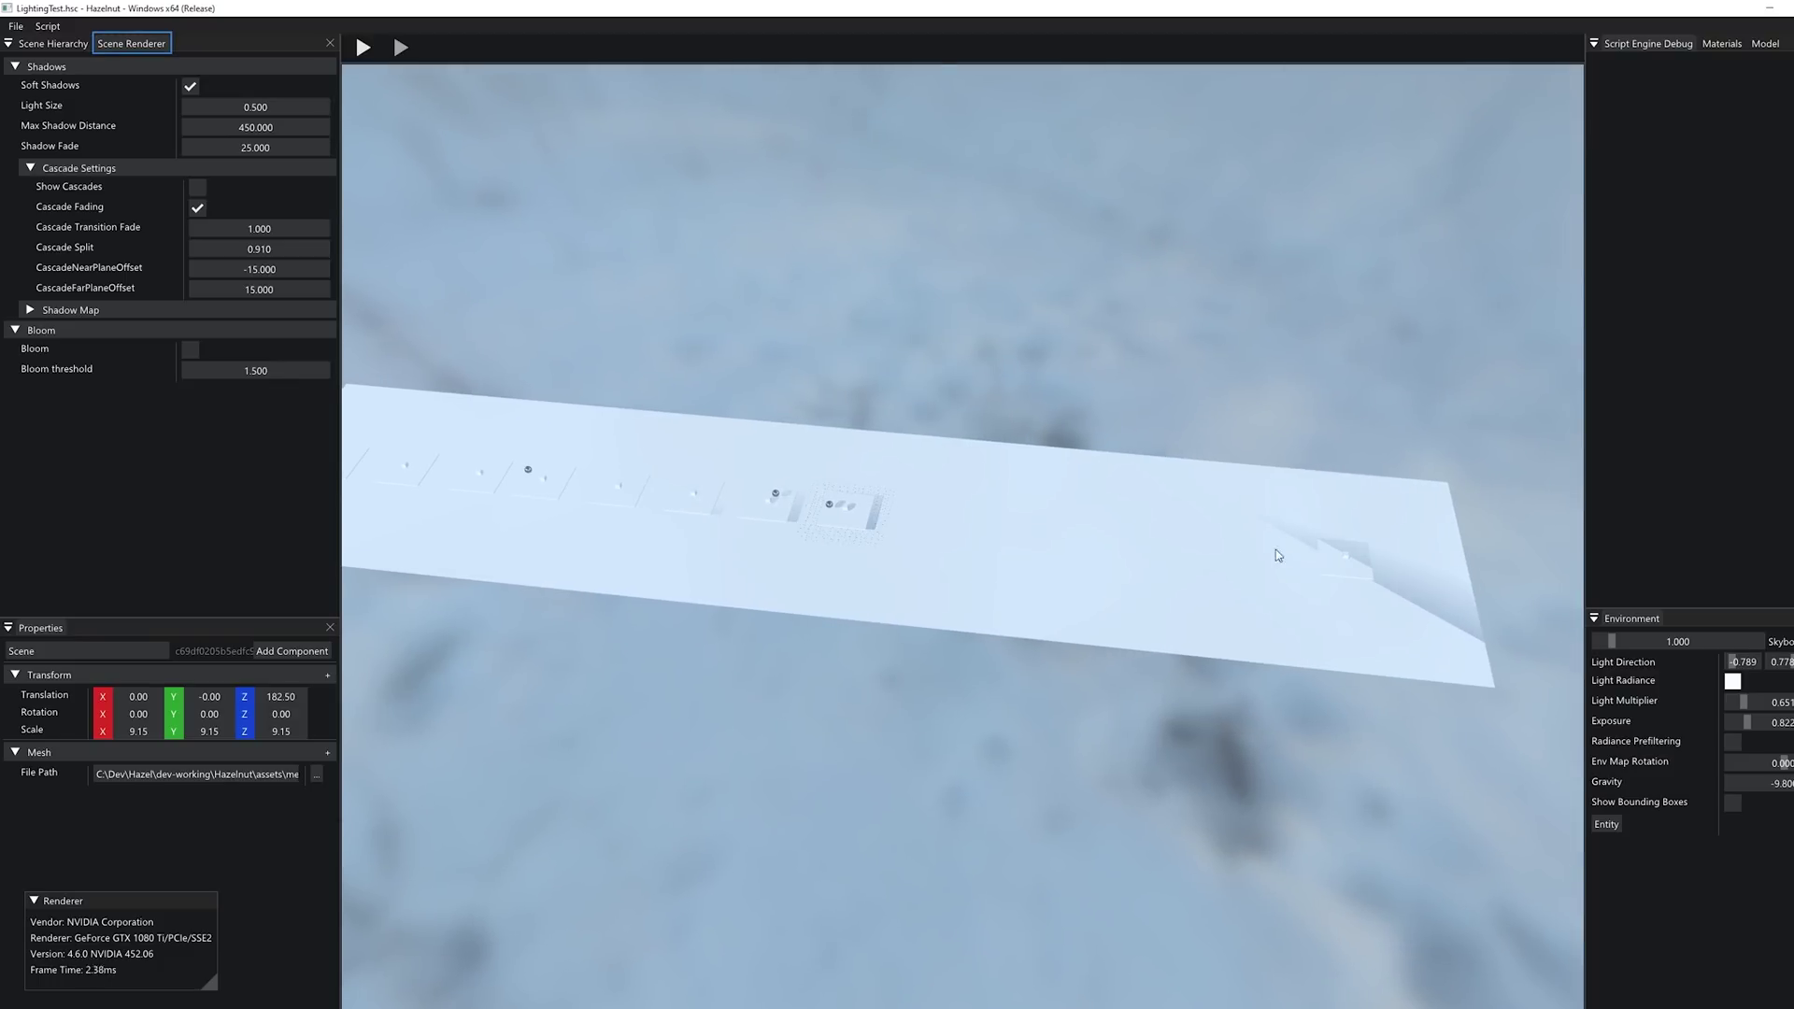
click(52, 44)
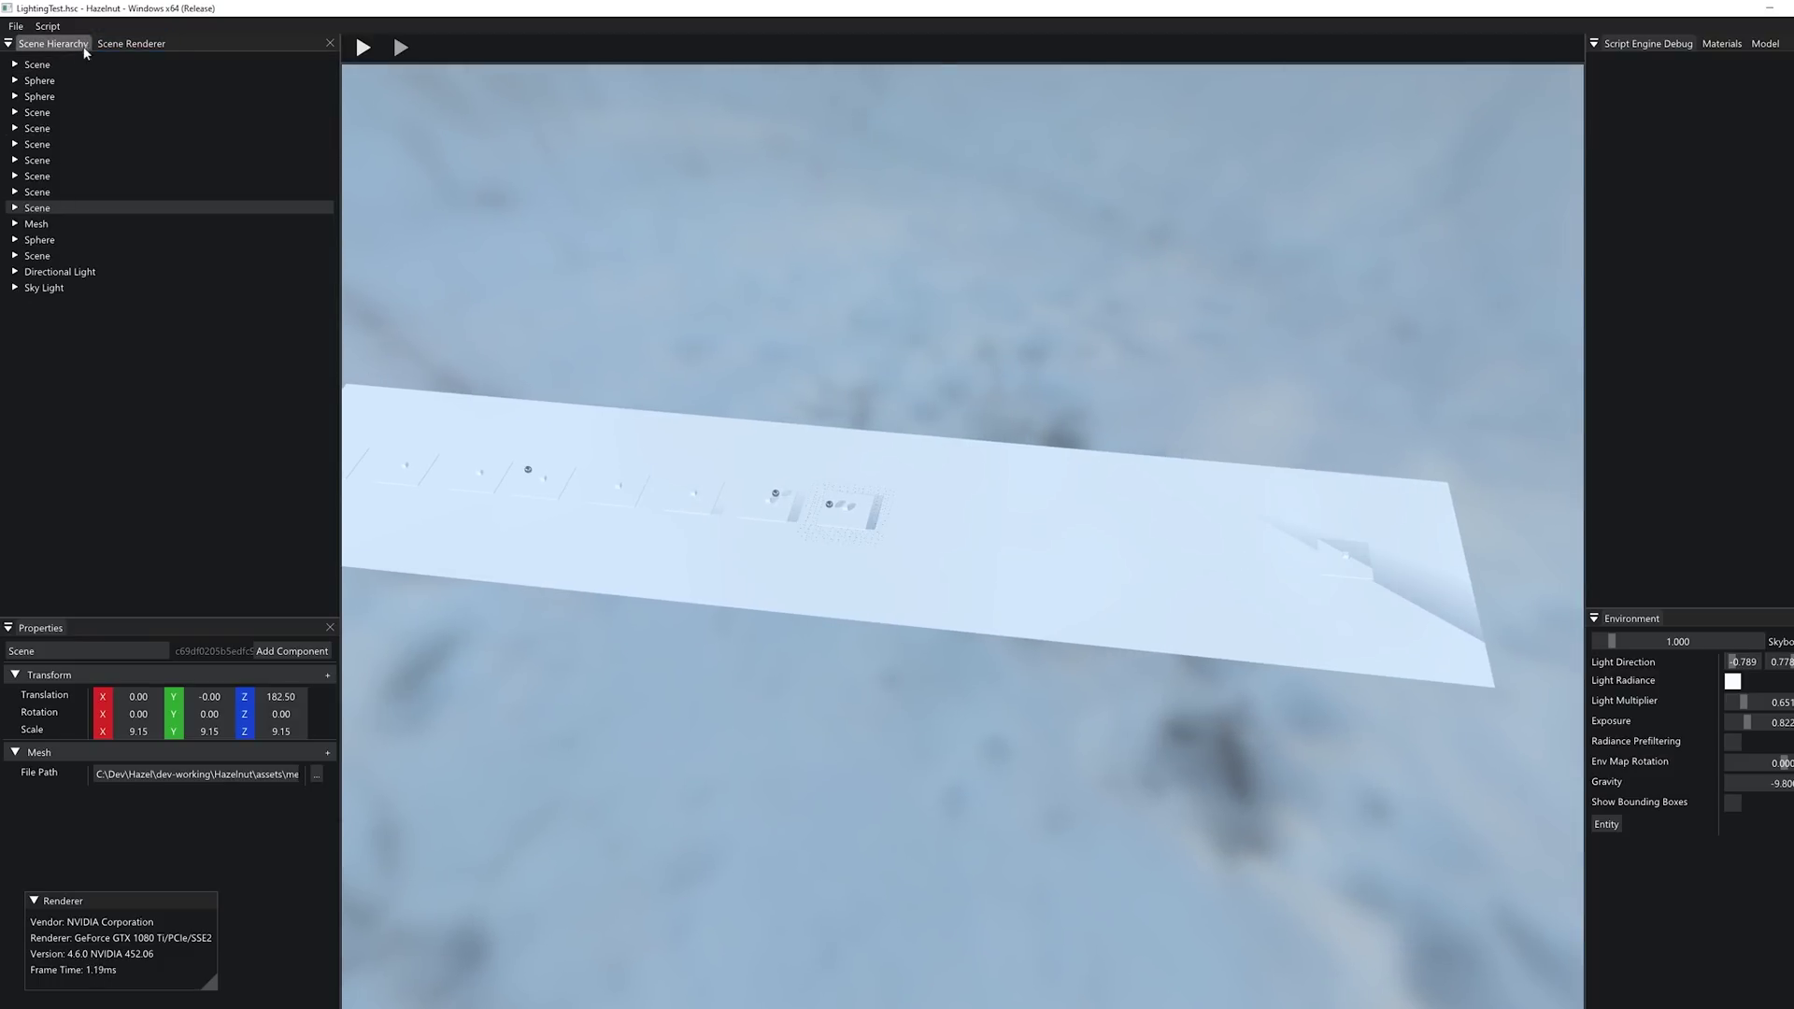
click(130, 44)
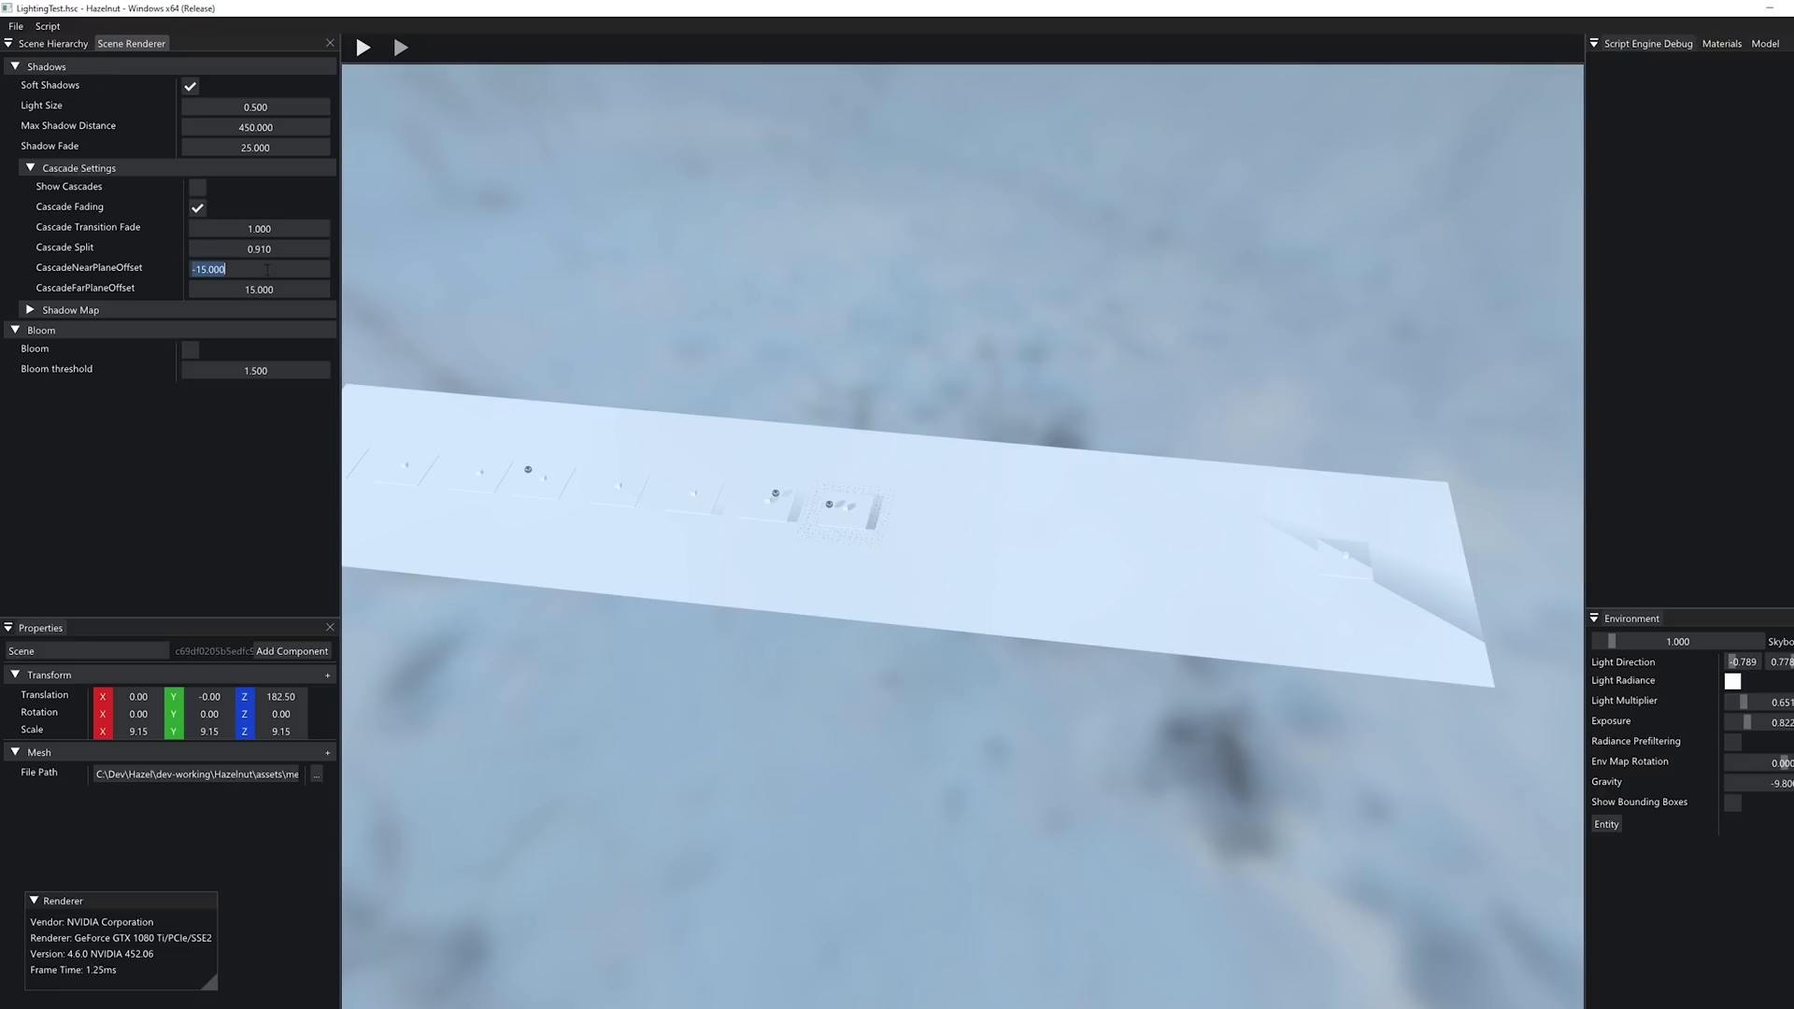
text(150)
key(Return)
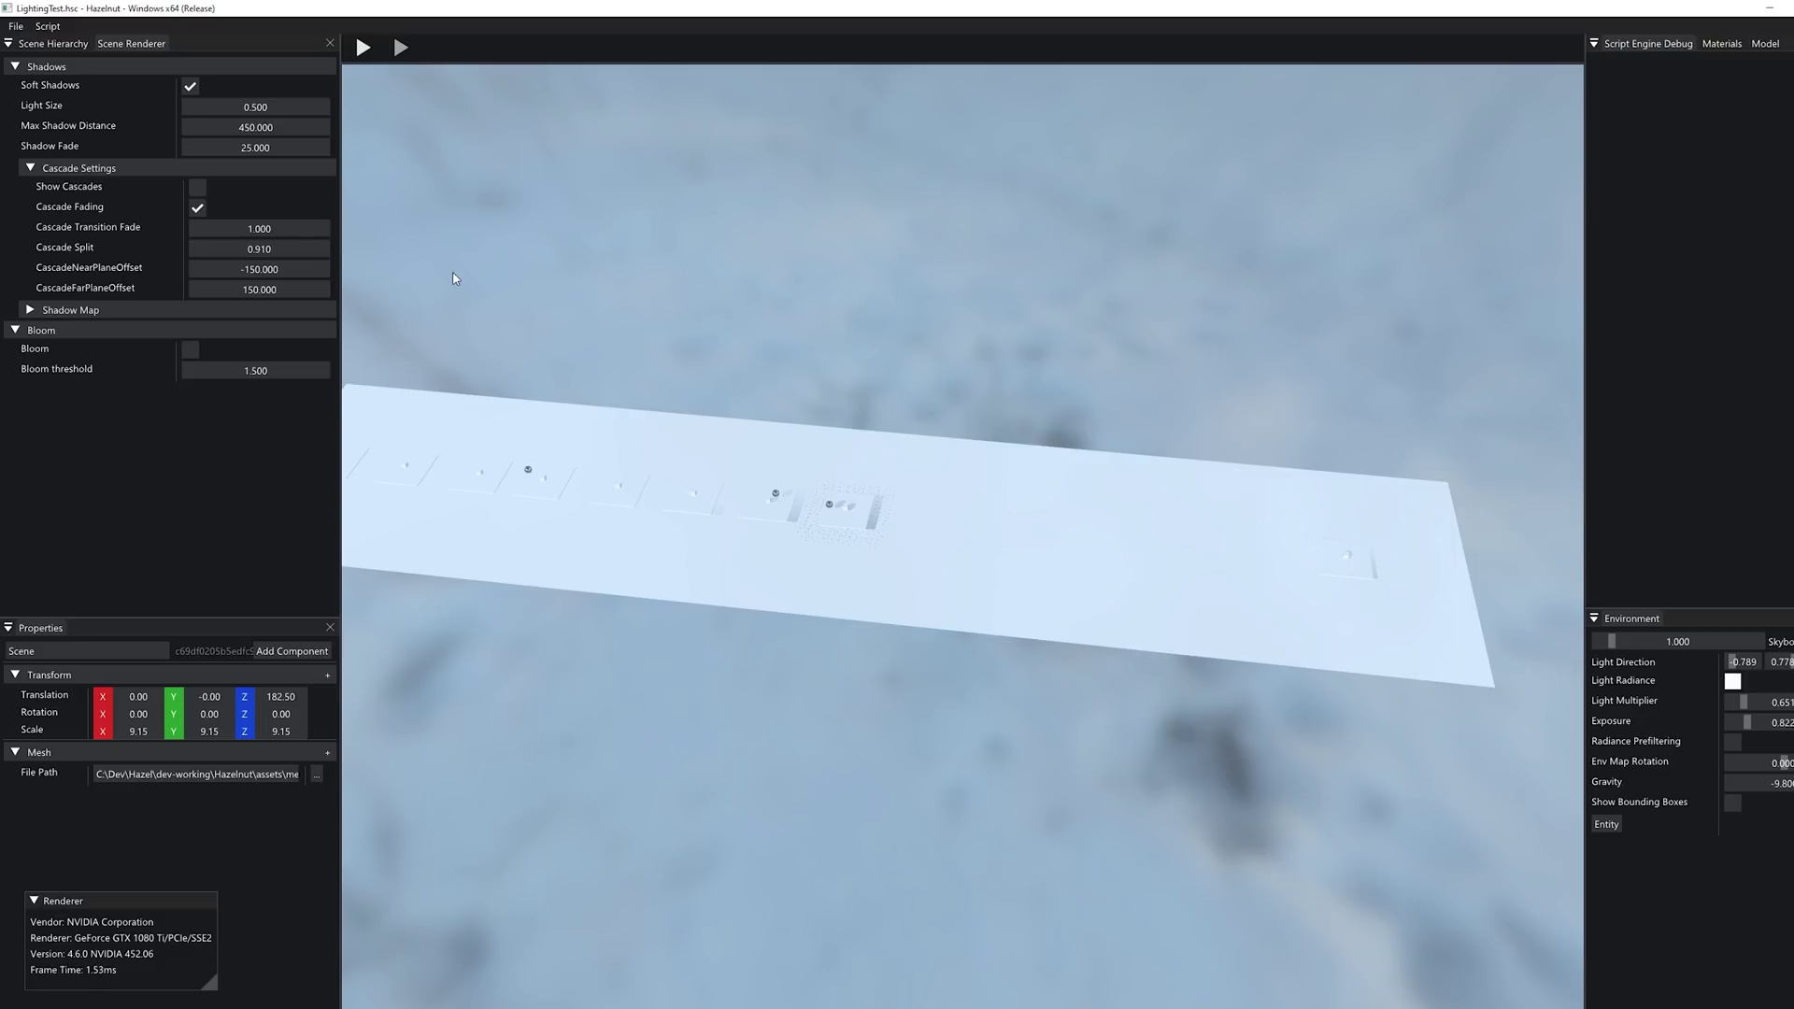
Step: Move the sphere in the middle of the platform row onto the last platform at the row's far negative Z end
alt+drag(1194, 533, 480, 417)
alt+middle_drag(479, 417, 990, 103)
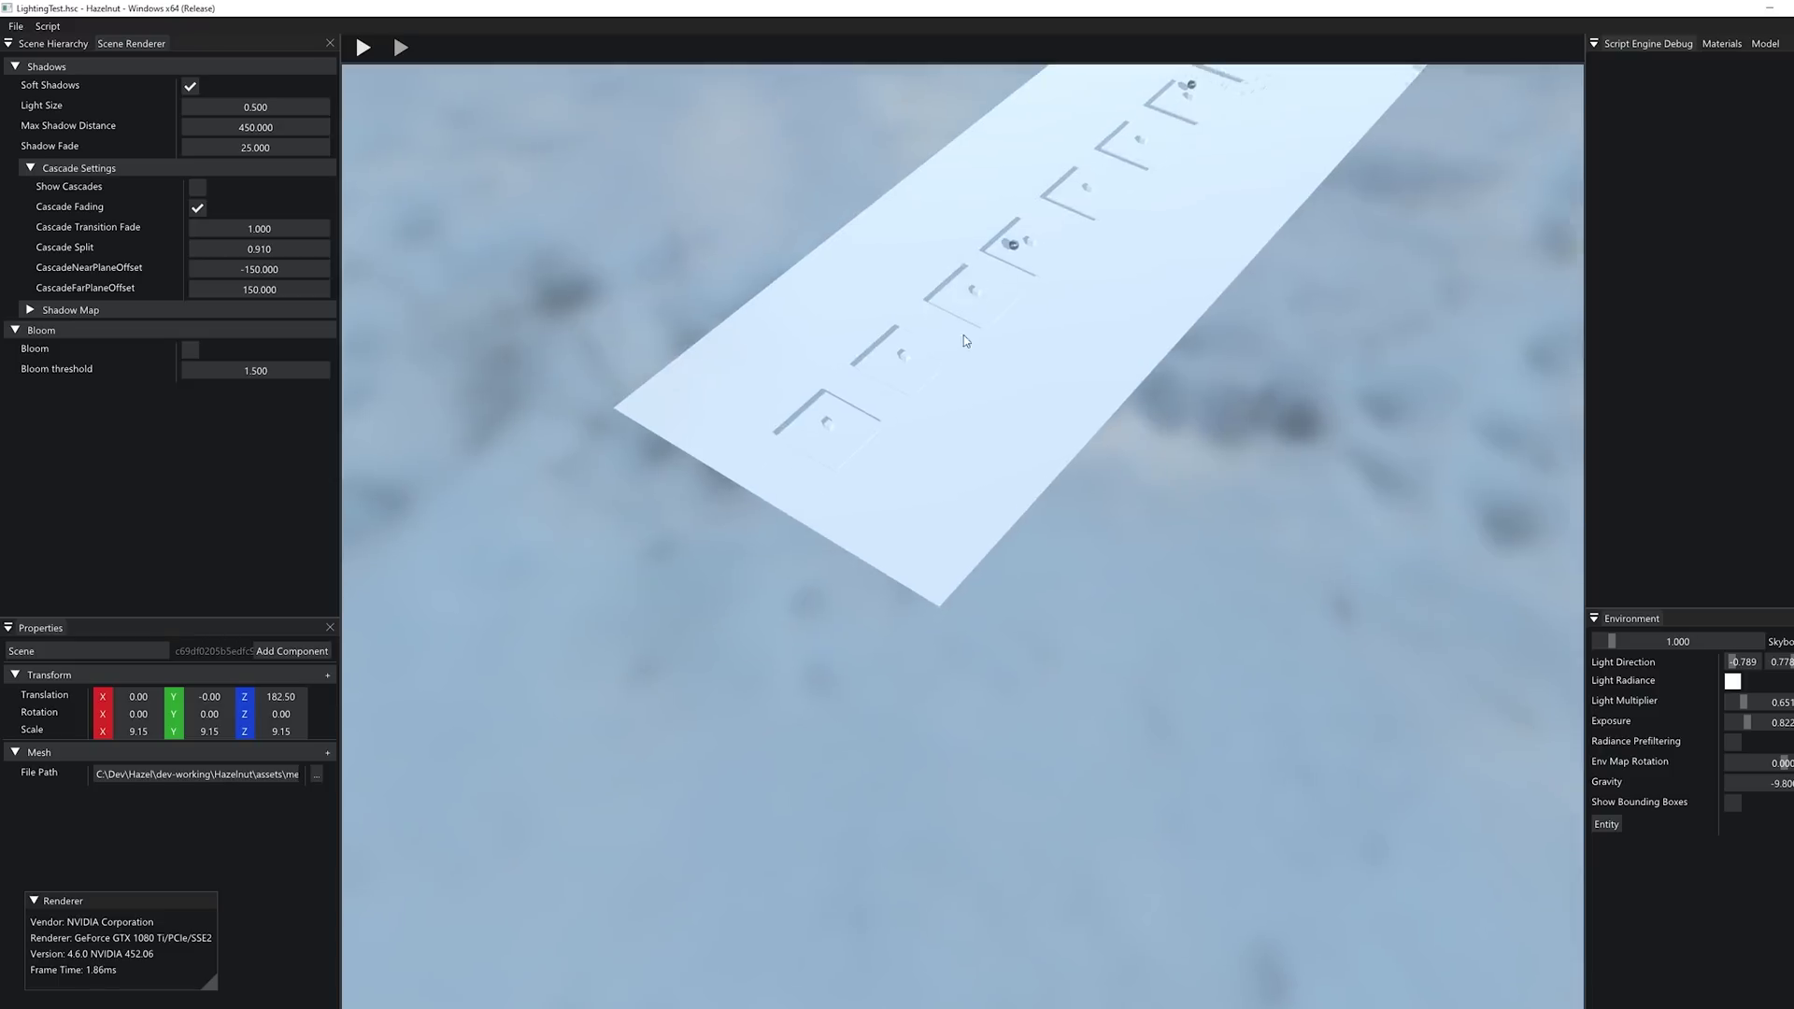
alt+right_drag(991, 103, 1039, 743)
alt+drag(595, 219, 671, 461)
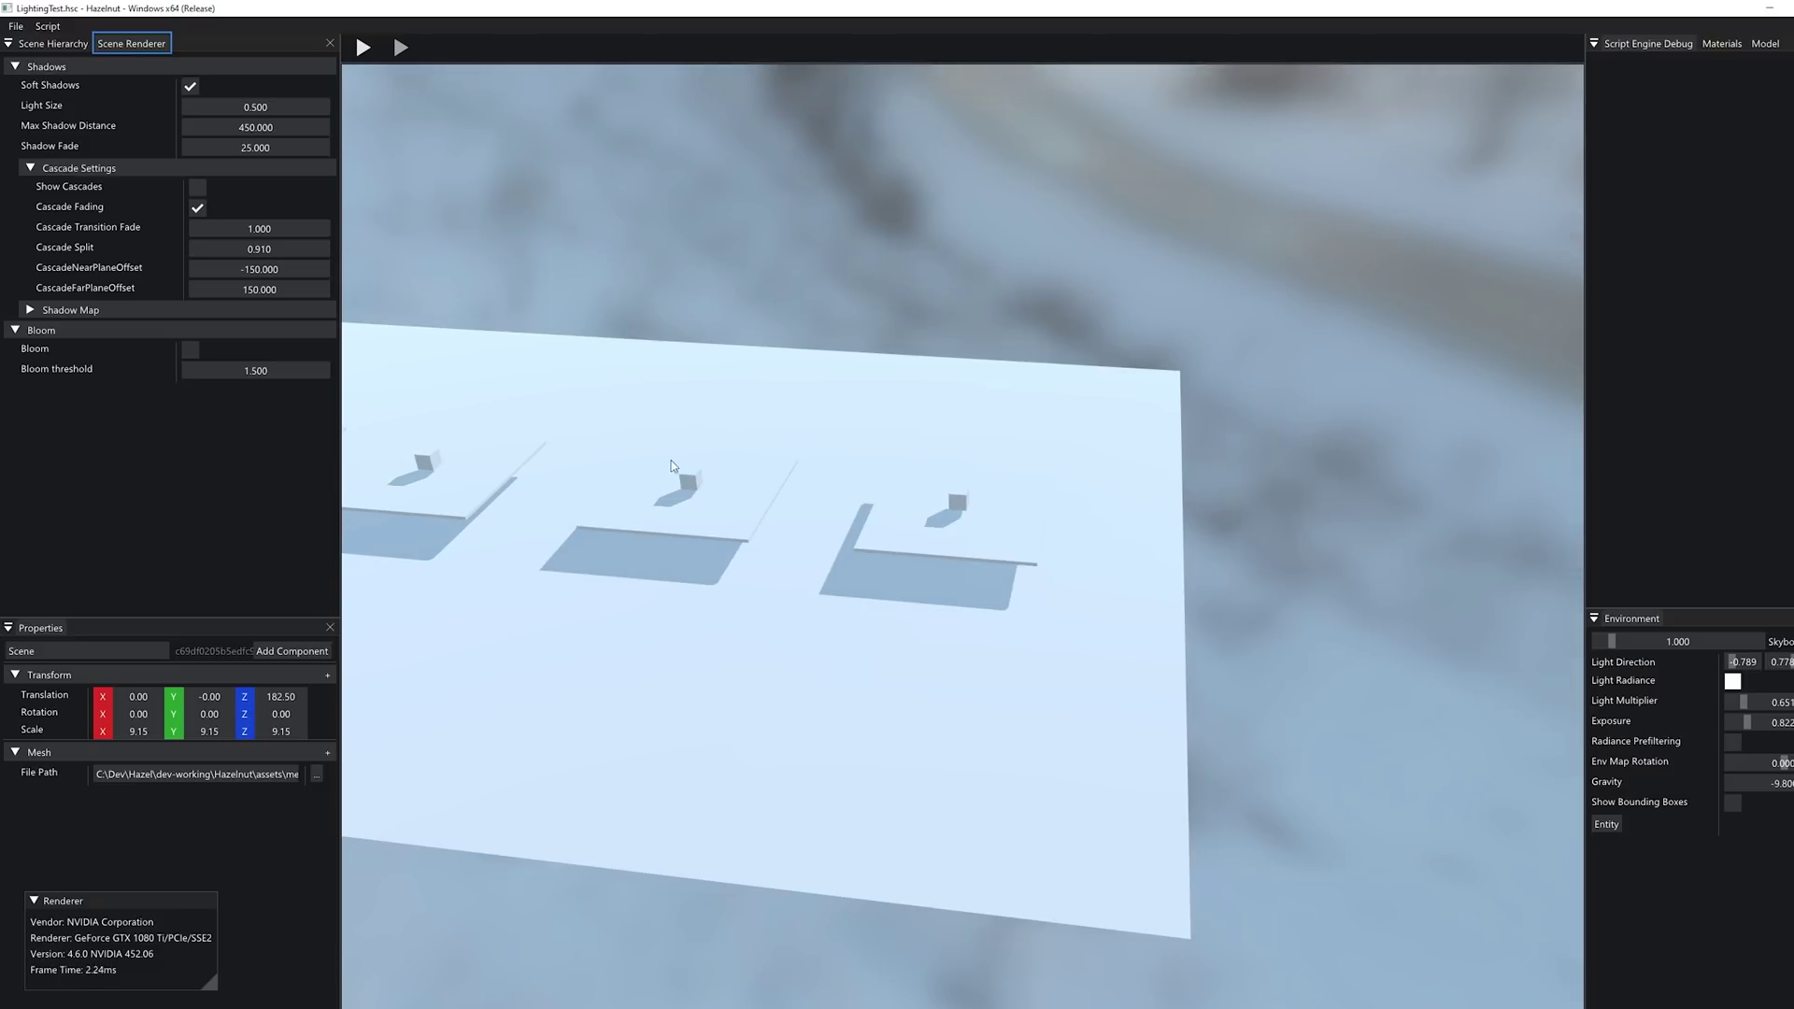
scroll(671, 462, down, 6)
alt+drag(544, 475, 967, 508)
Step: Select the last platform in the row and examine its cube and sphere shadows up close
click(530, 475)
scroll(965, 516, up, 12)
scroll(938, 506, down, 5)
click(937, 502)
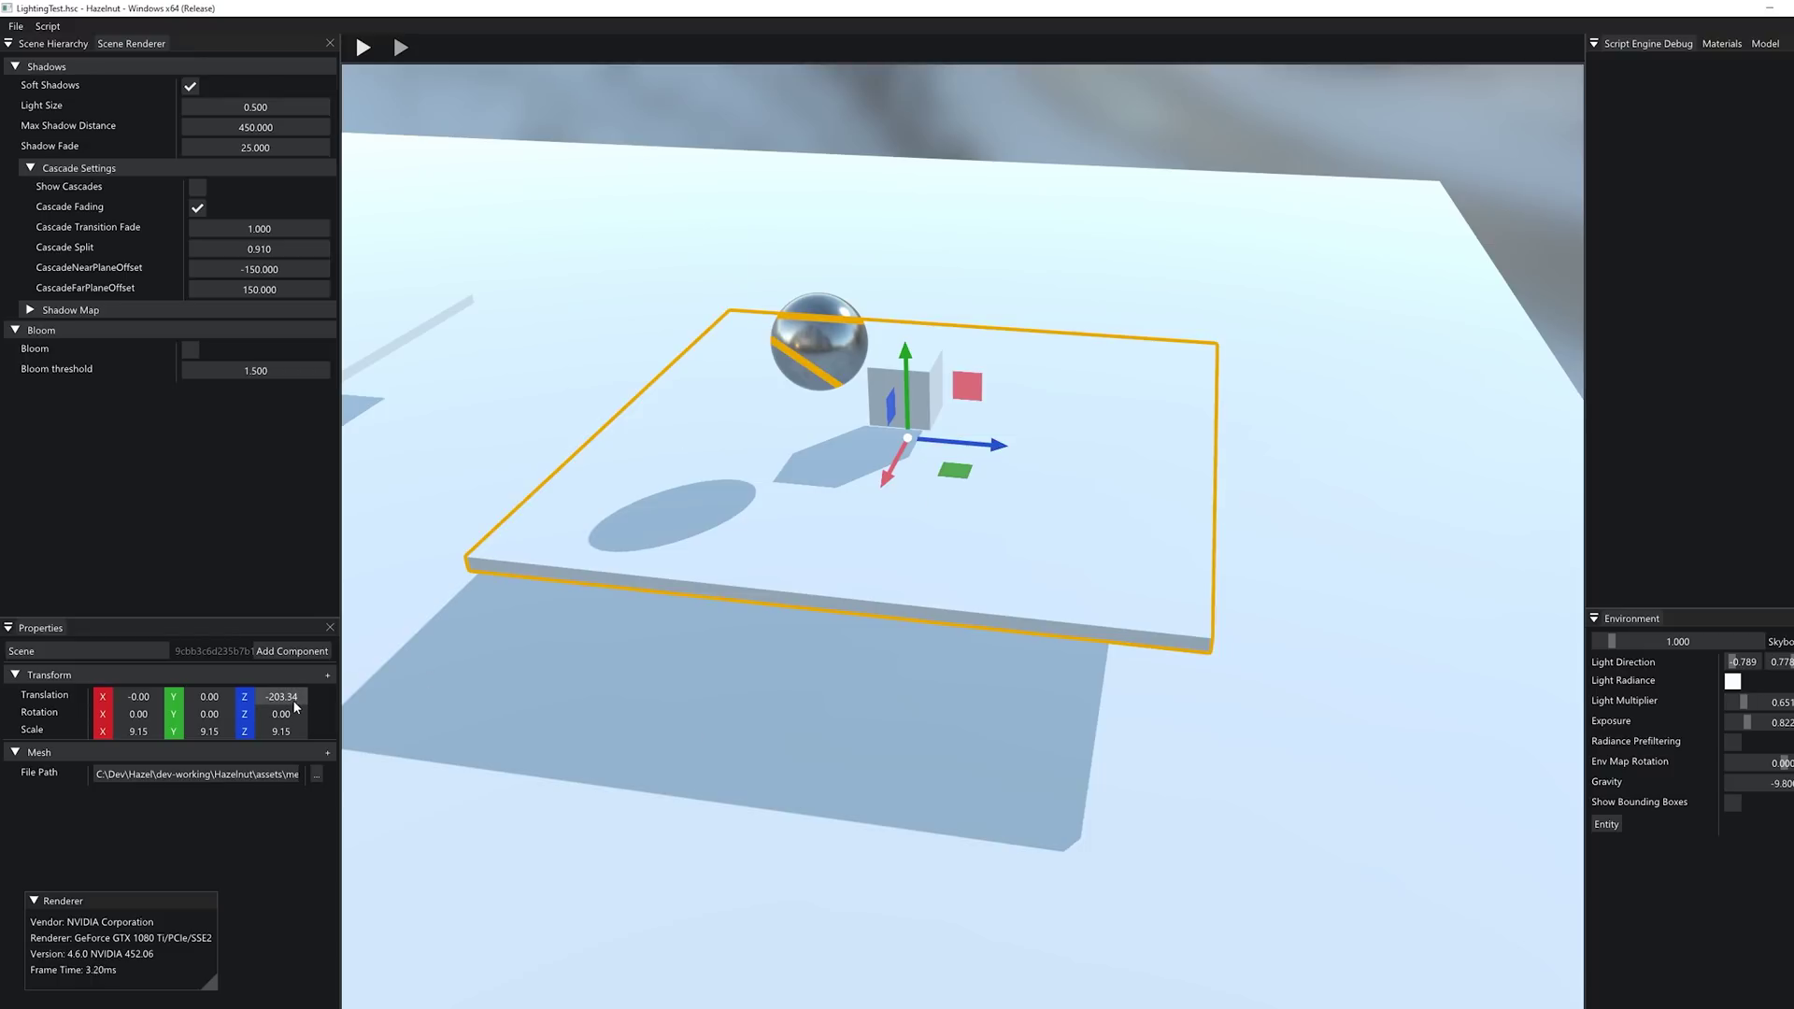
scroll(909, 532, up, 5)
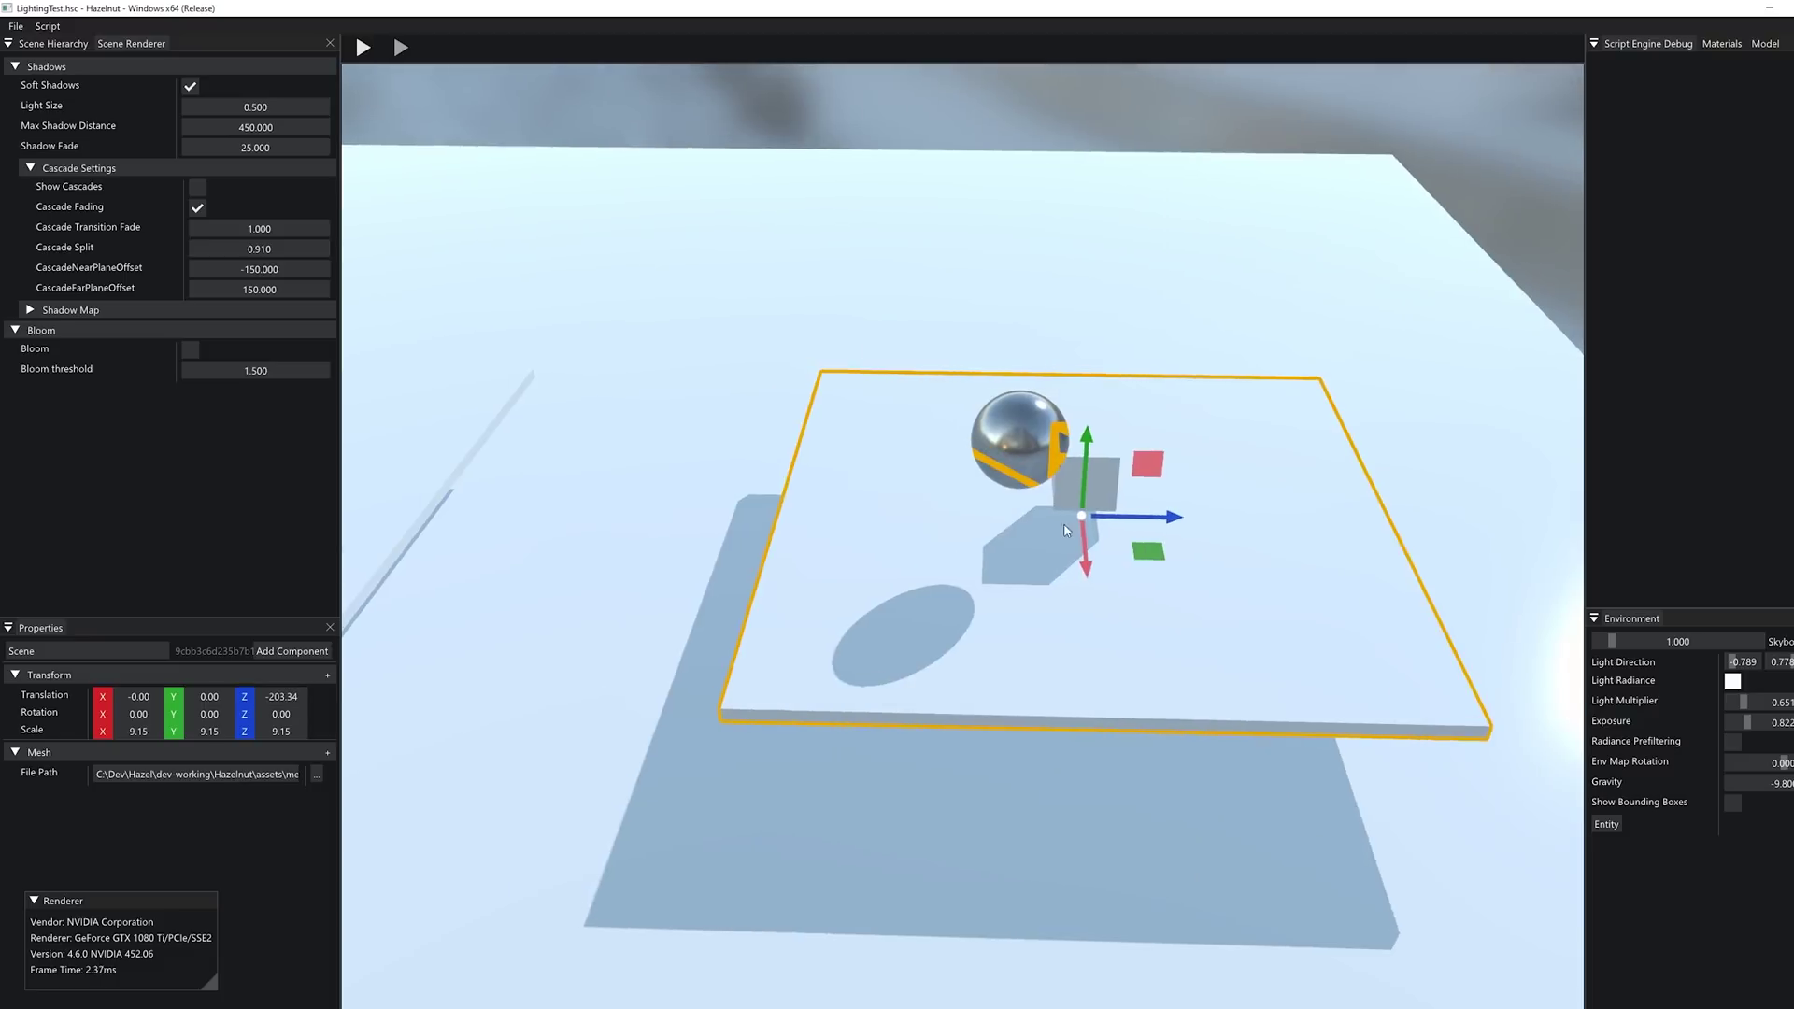
alt+middle_drag(1150, 619, 1106, 571)
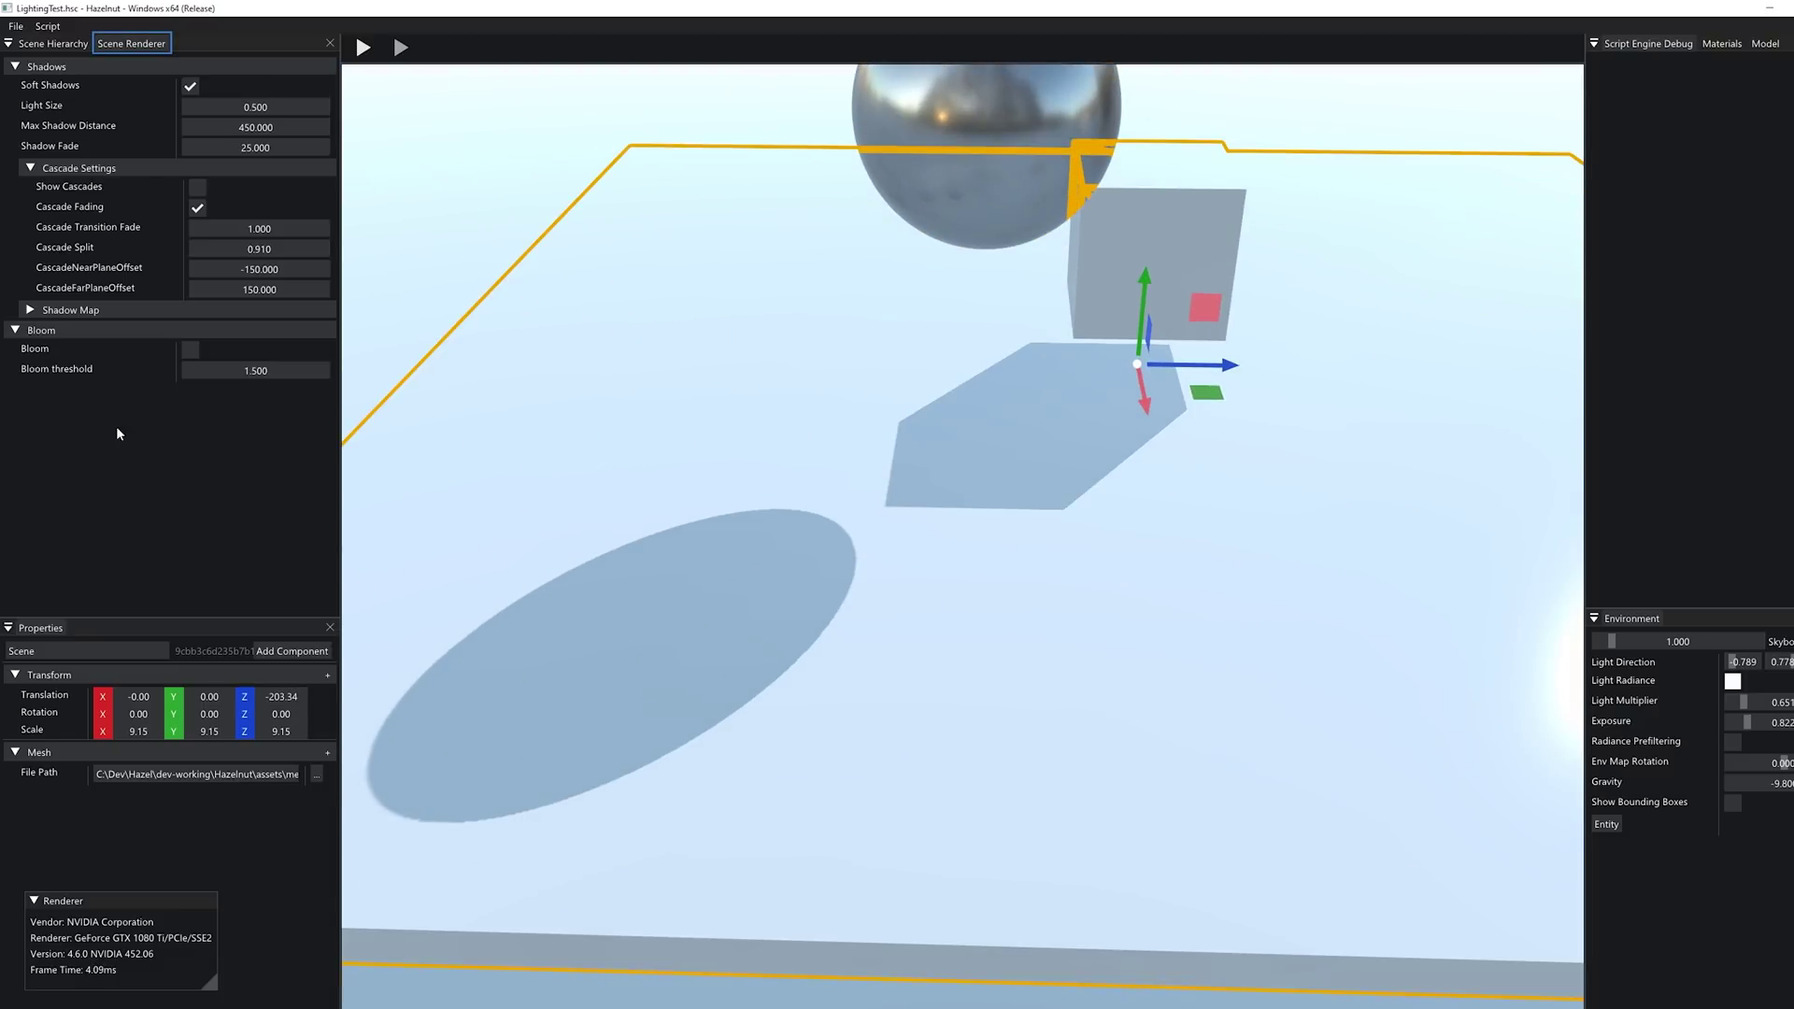
Step: Show the shadow map preview for cascade 0 and compare it with the scene's shadows from near and far viewpoints
click(51, 309)
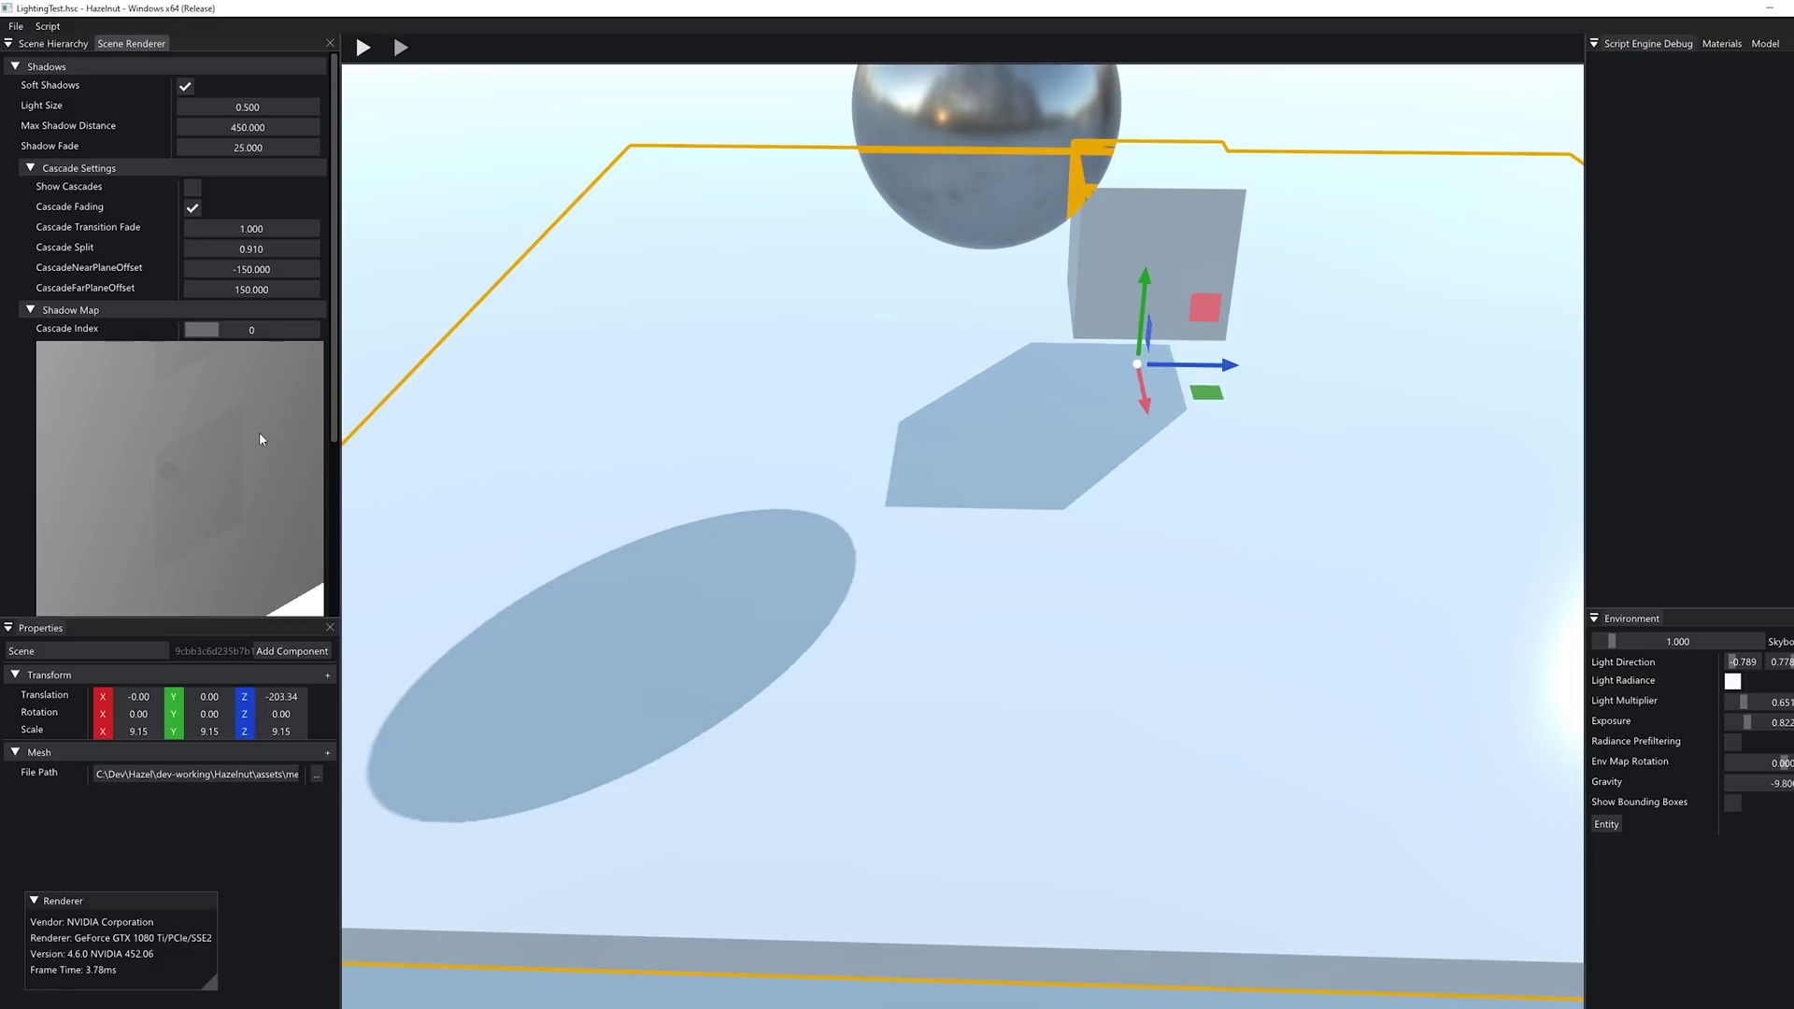
scroll(820, 518, down, 8)
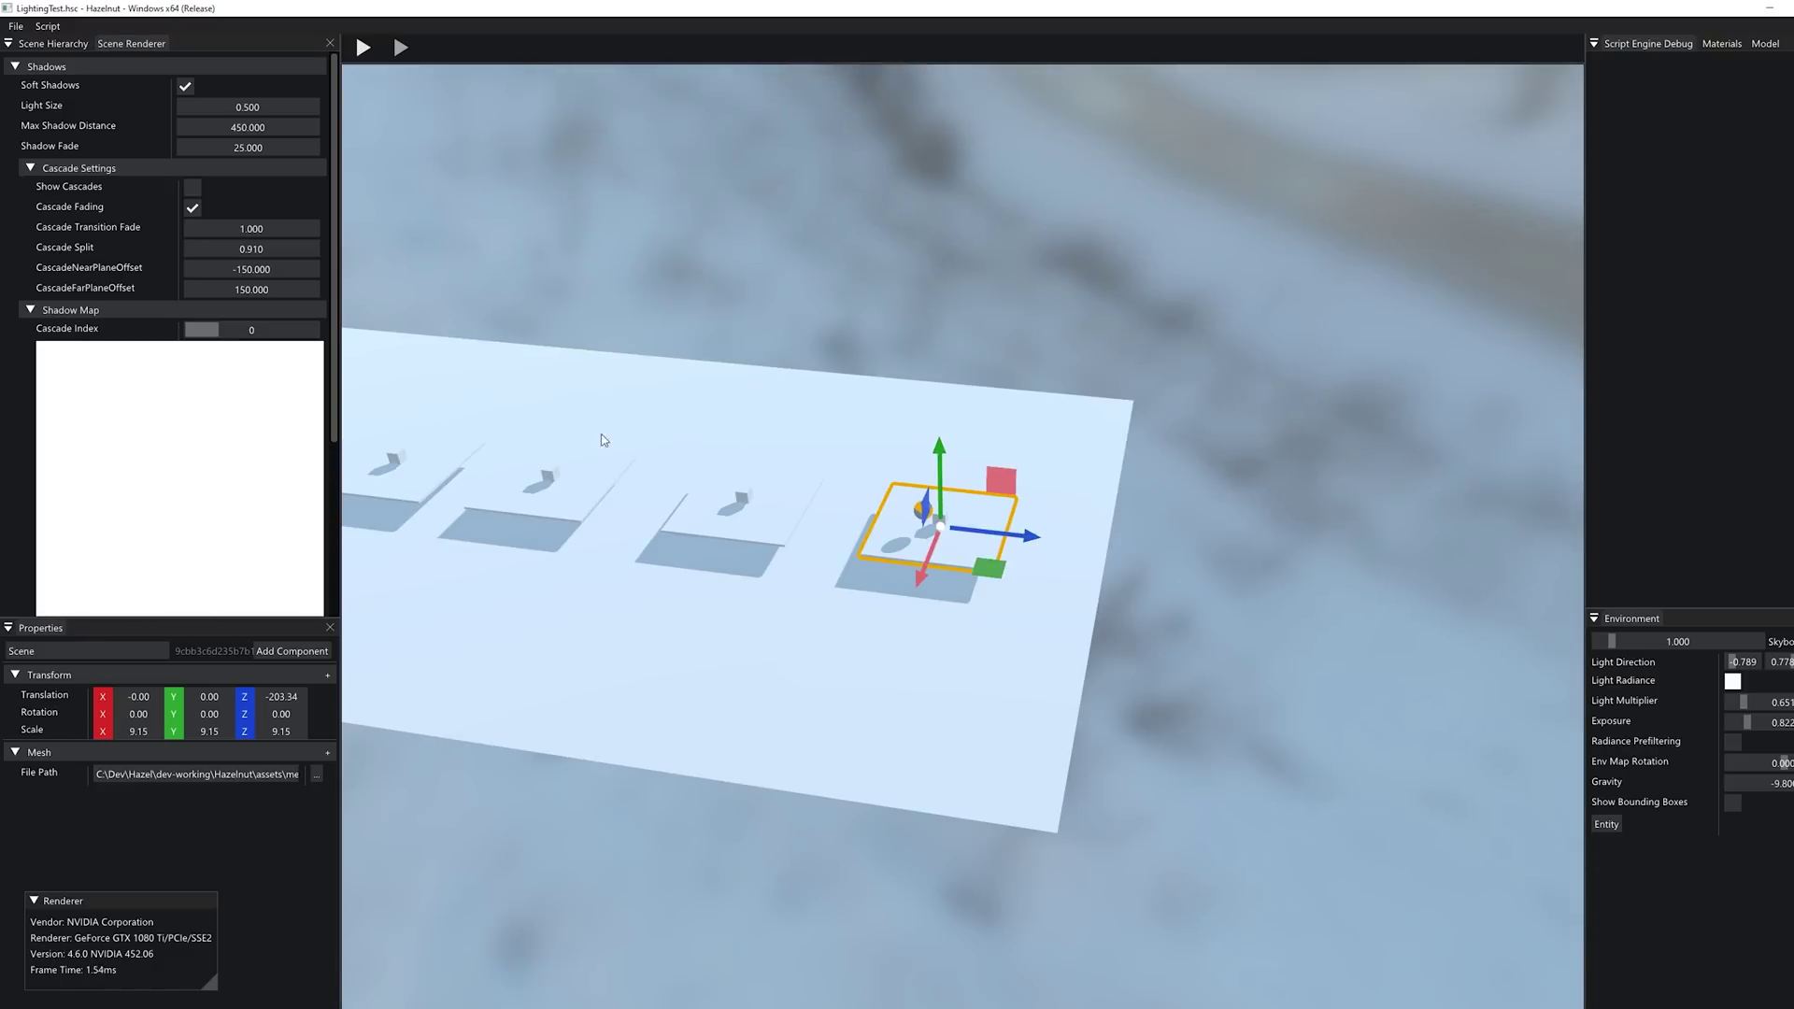
scroll(1058, 534, up, 10)
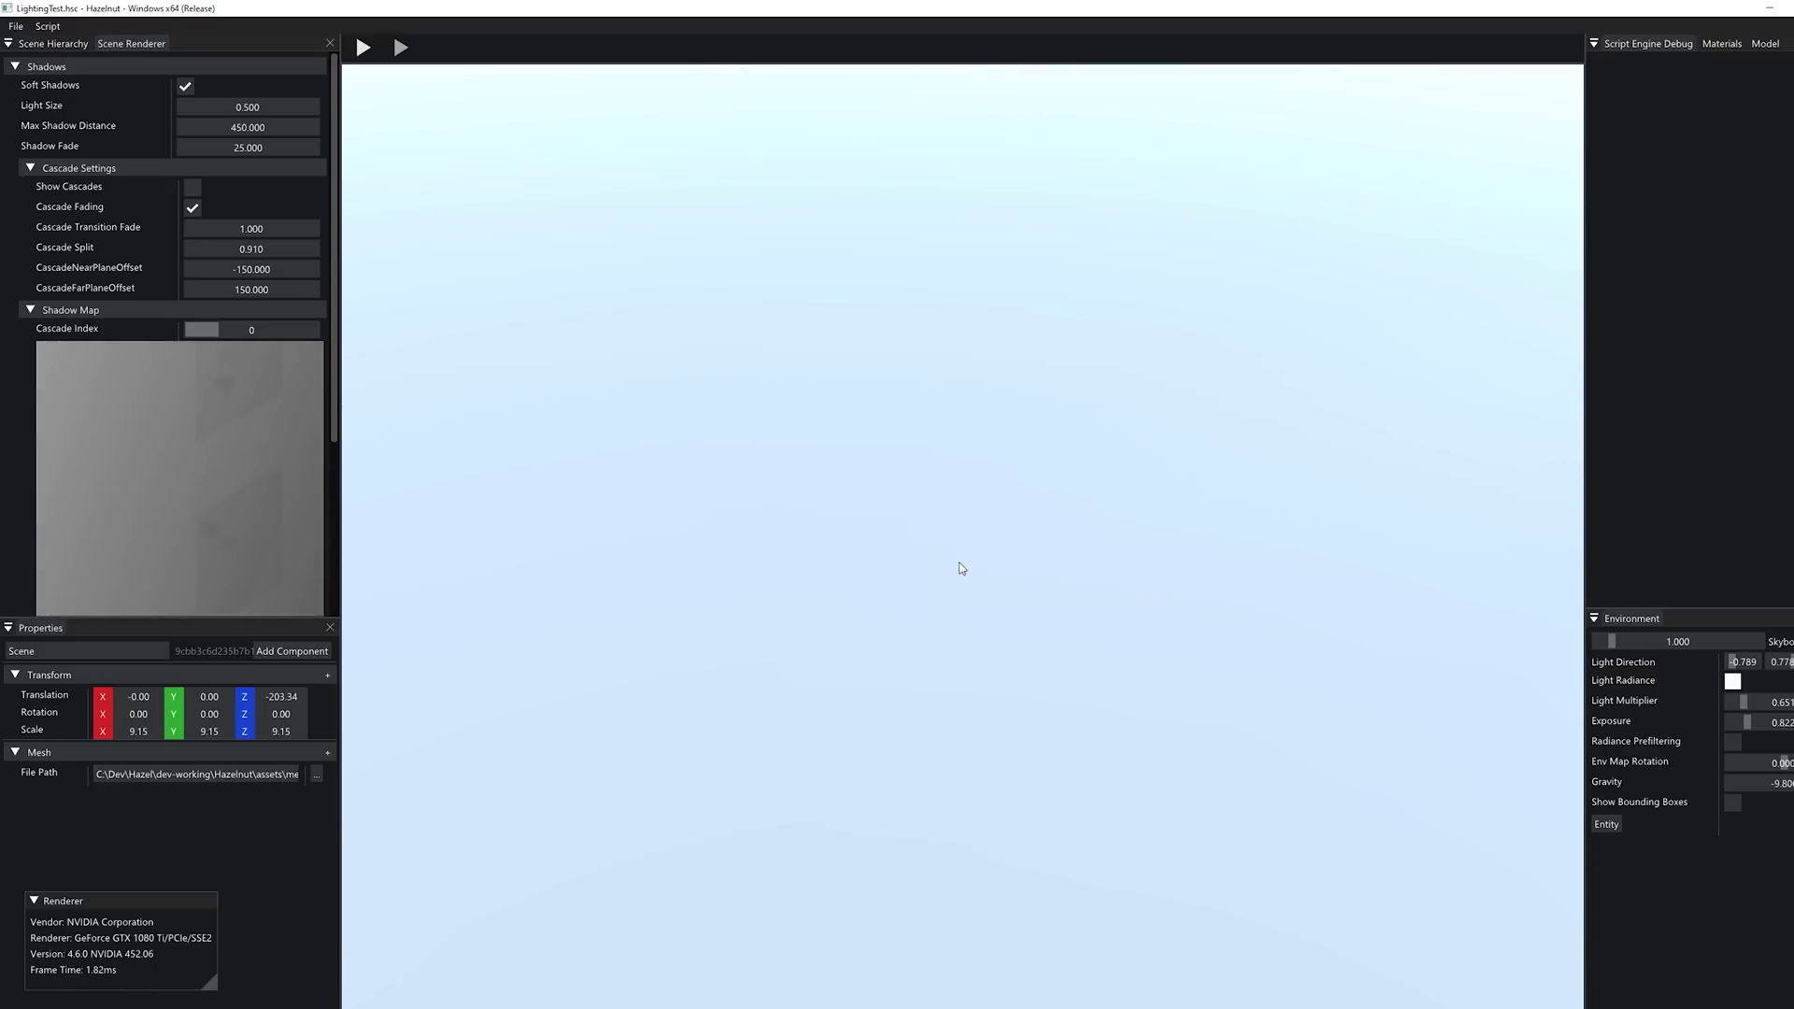
scroll(913, 462, up, 5)
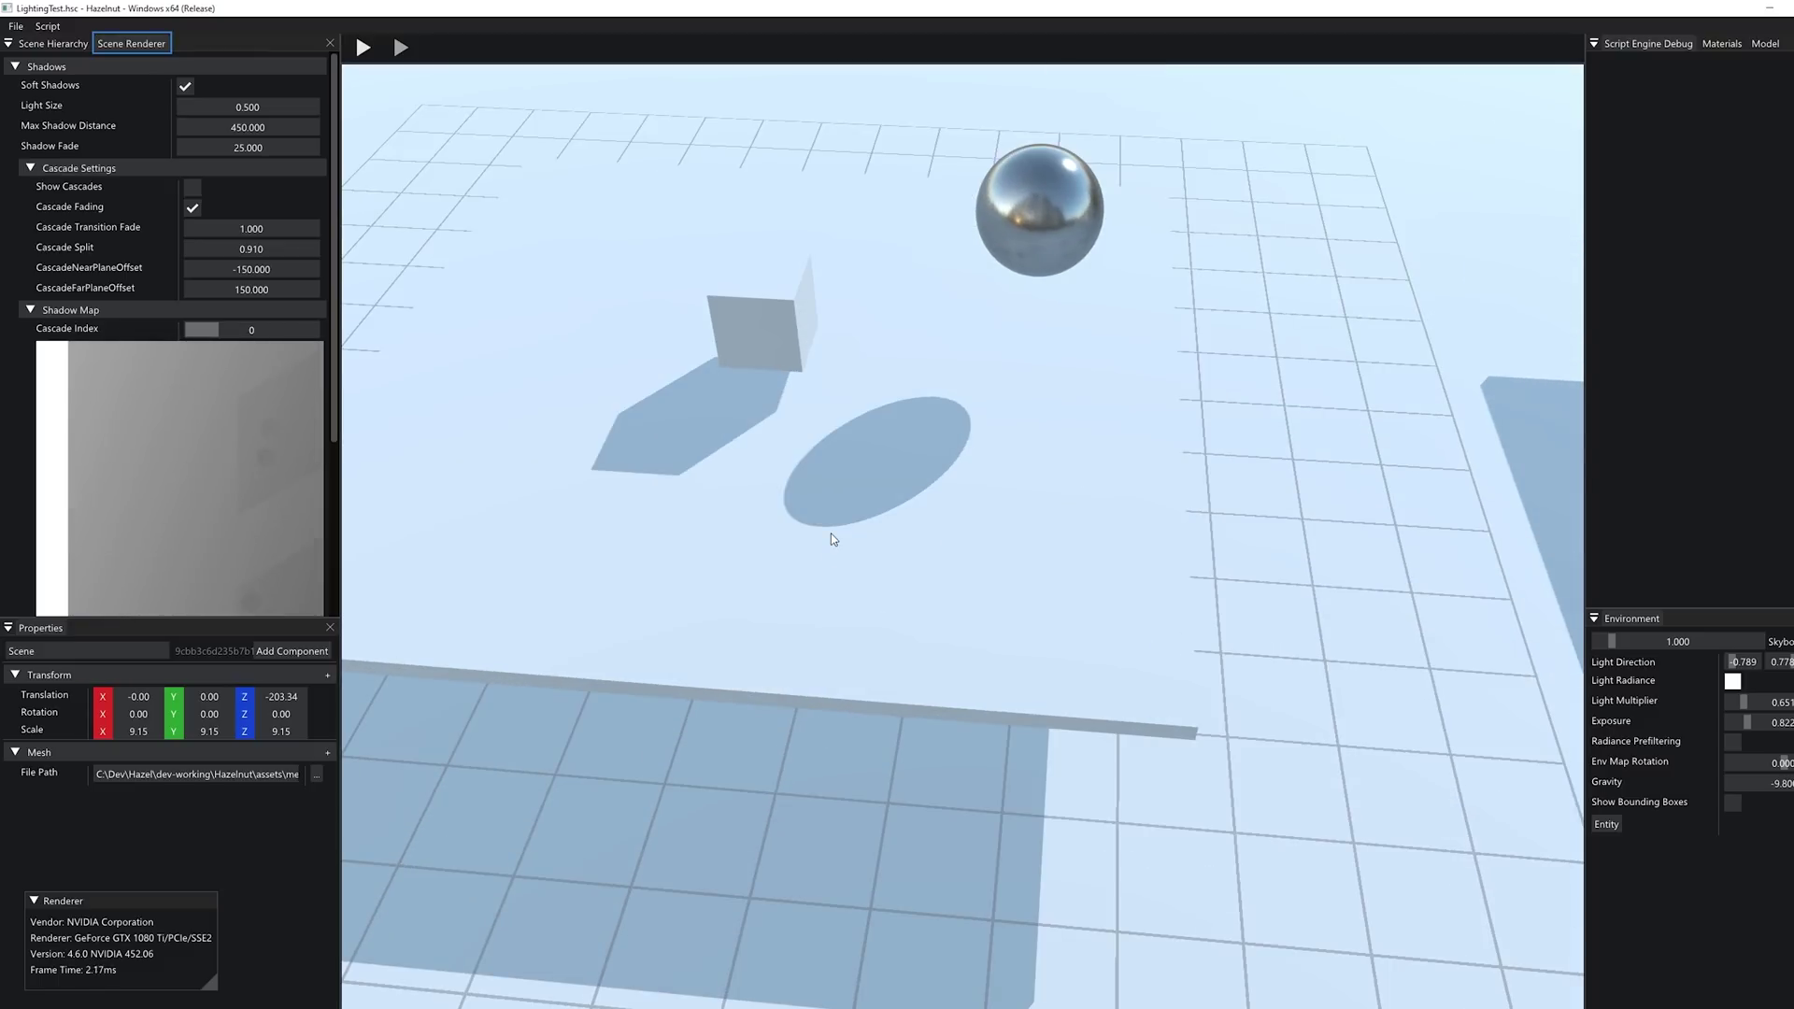
scroll(830, 535, down, 5)
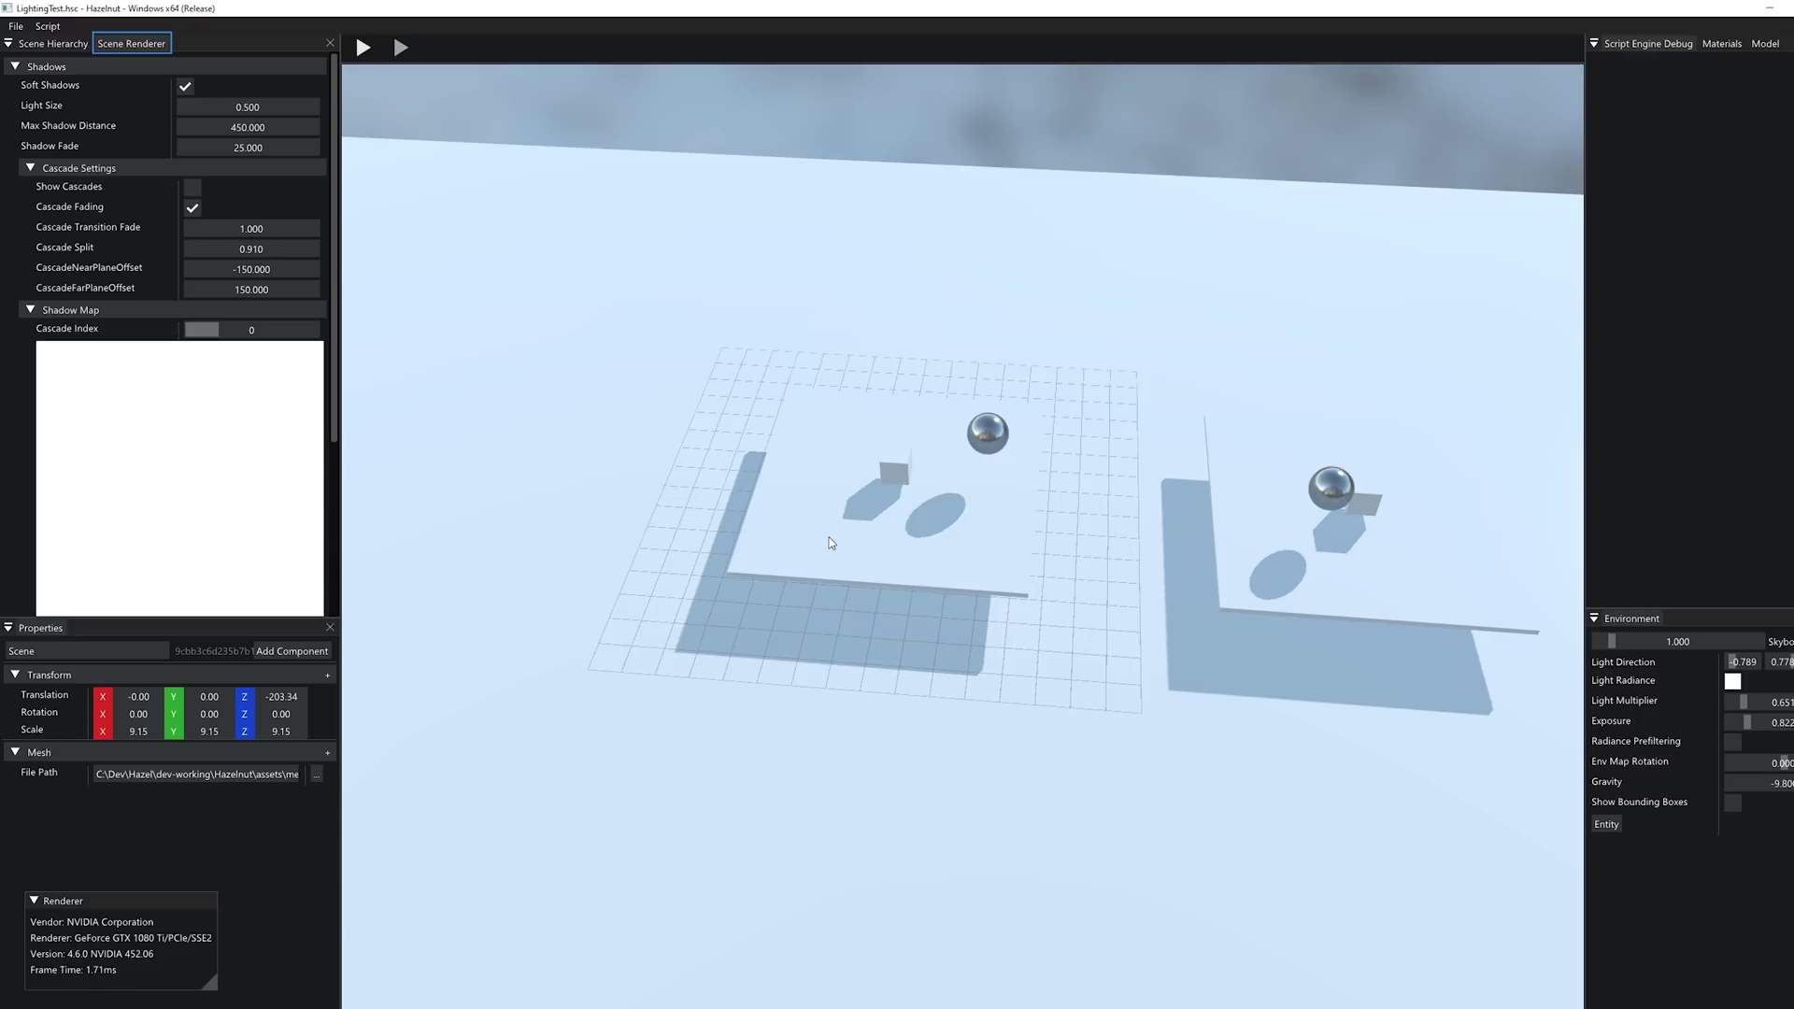
alt+drag(736, 552, 944, 340)
click(945, 340)
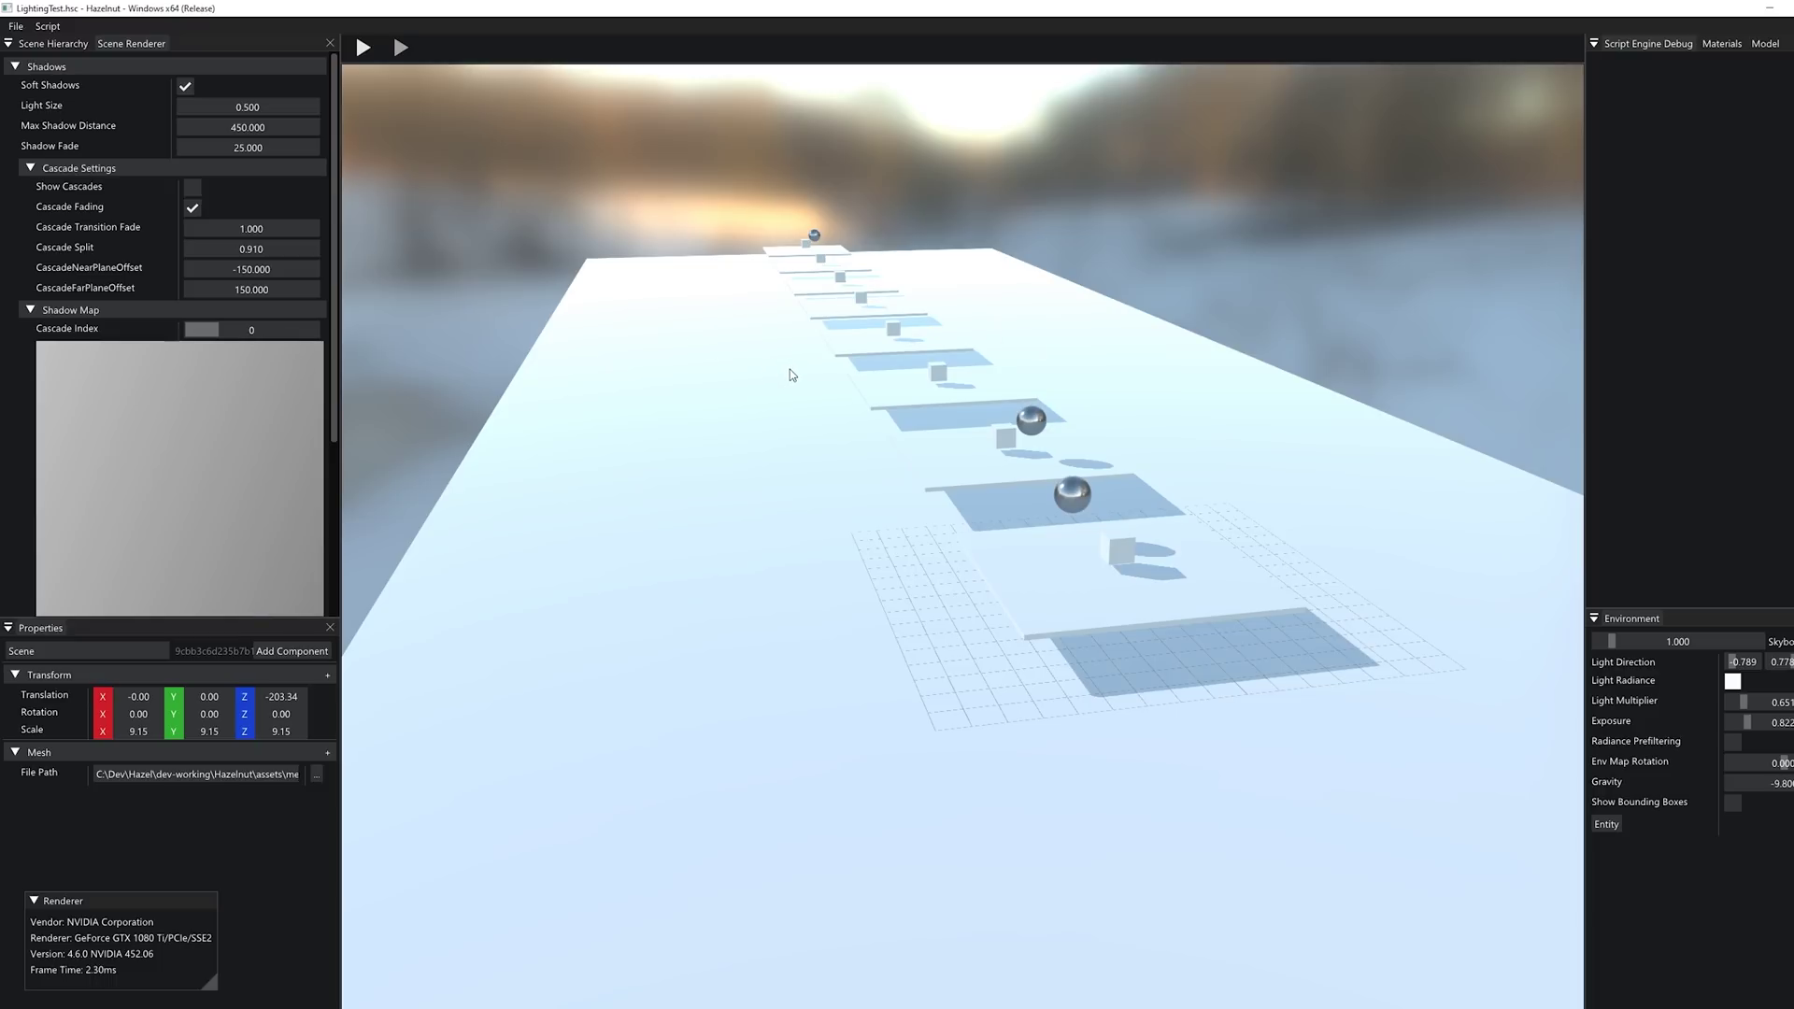
alt+drag(689, 380, 1023, 489)
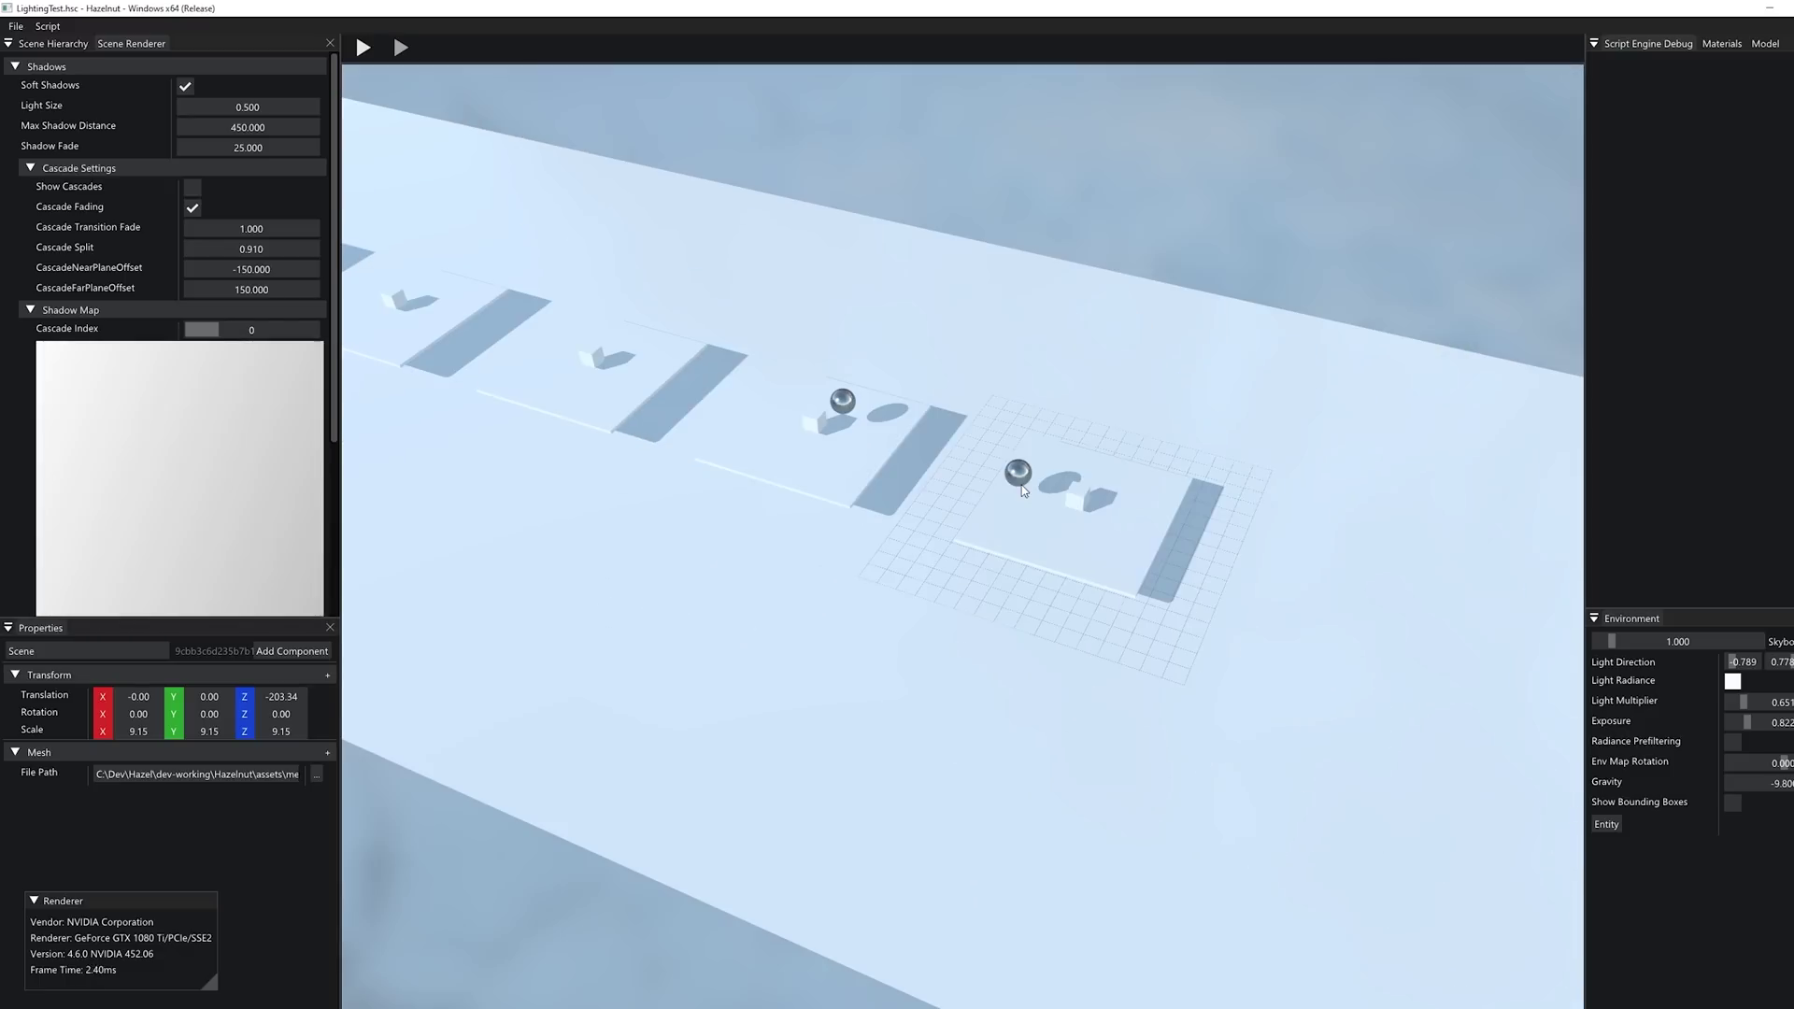
Step: Open the Sponza.hsc scene from the assets scenes folder
click(16, 26)
click(47, 56)
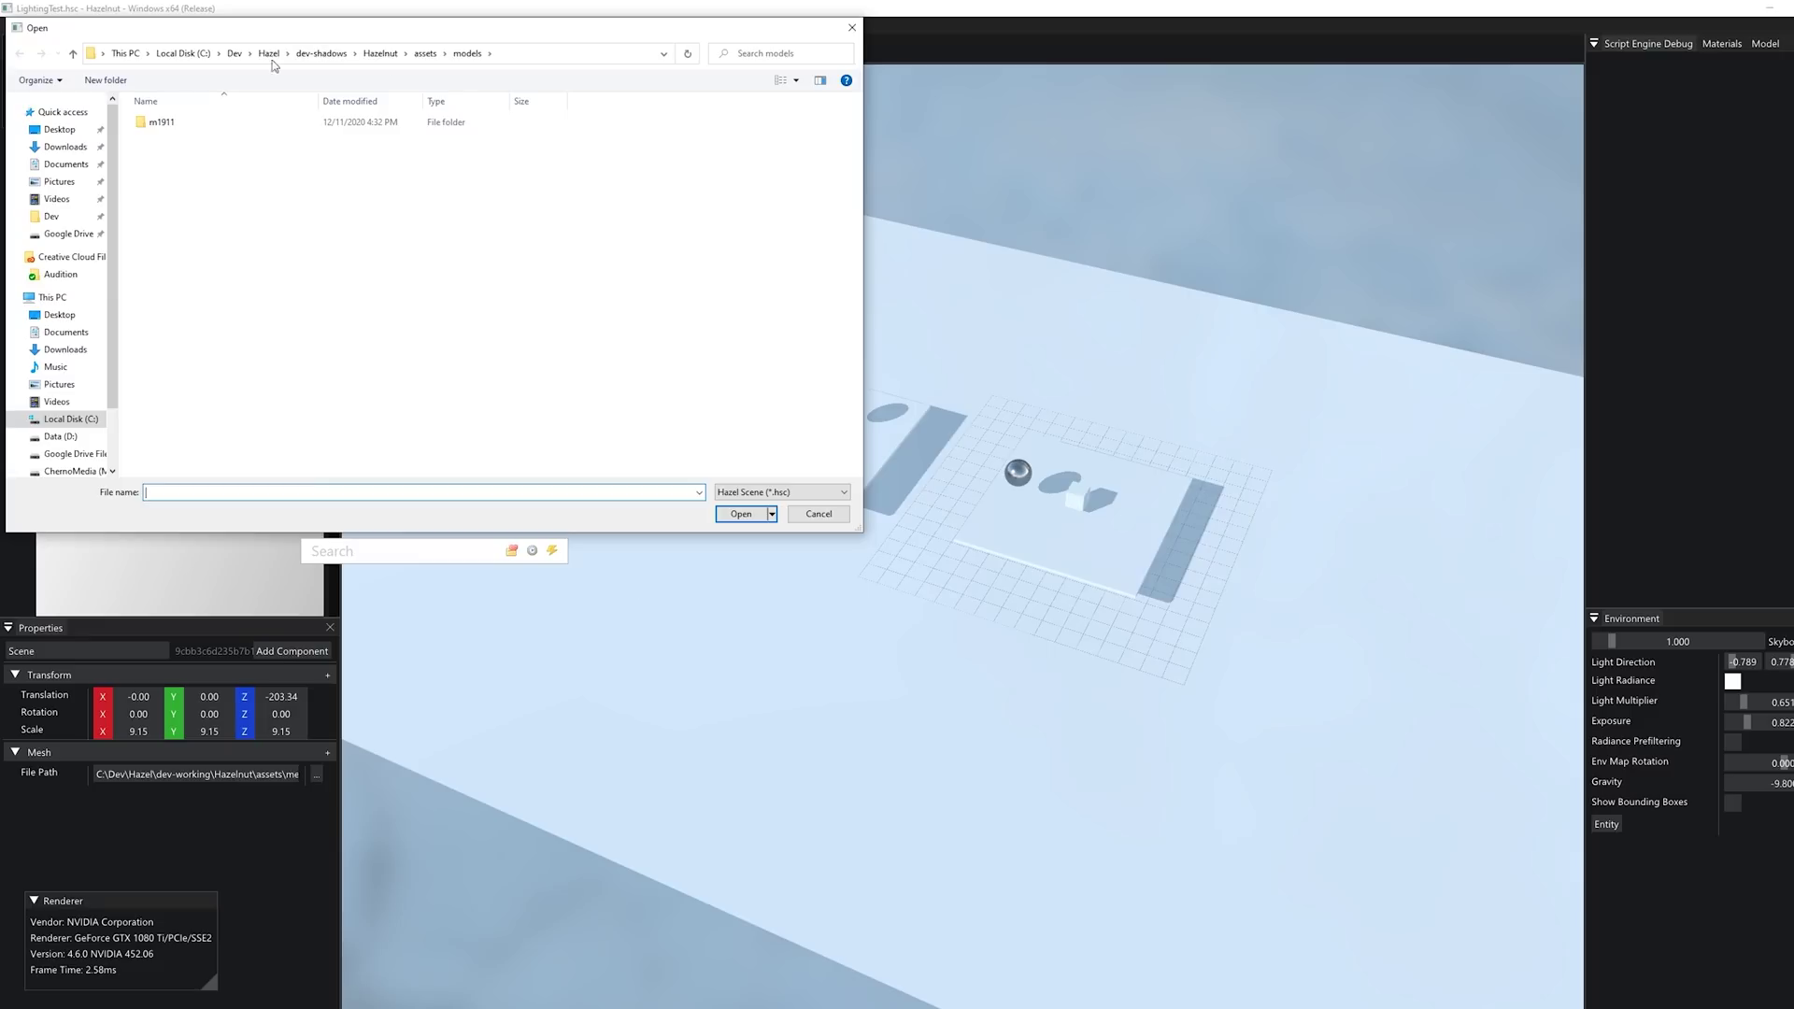
click(423, 54)
double_click(182, 169)
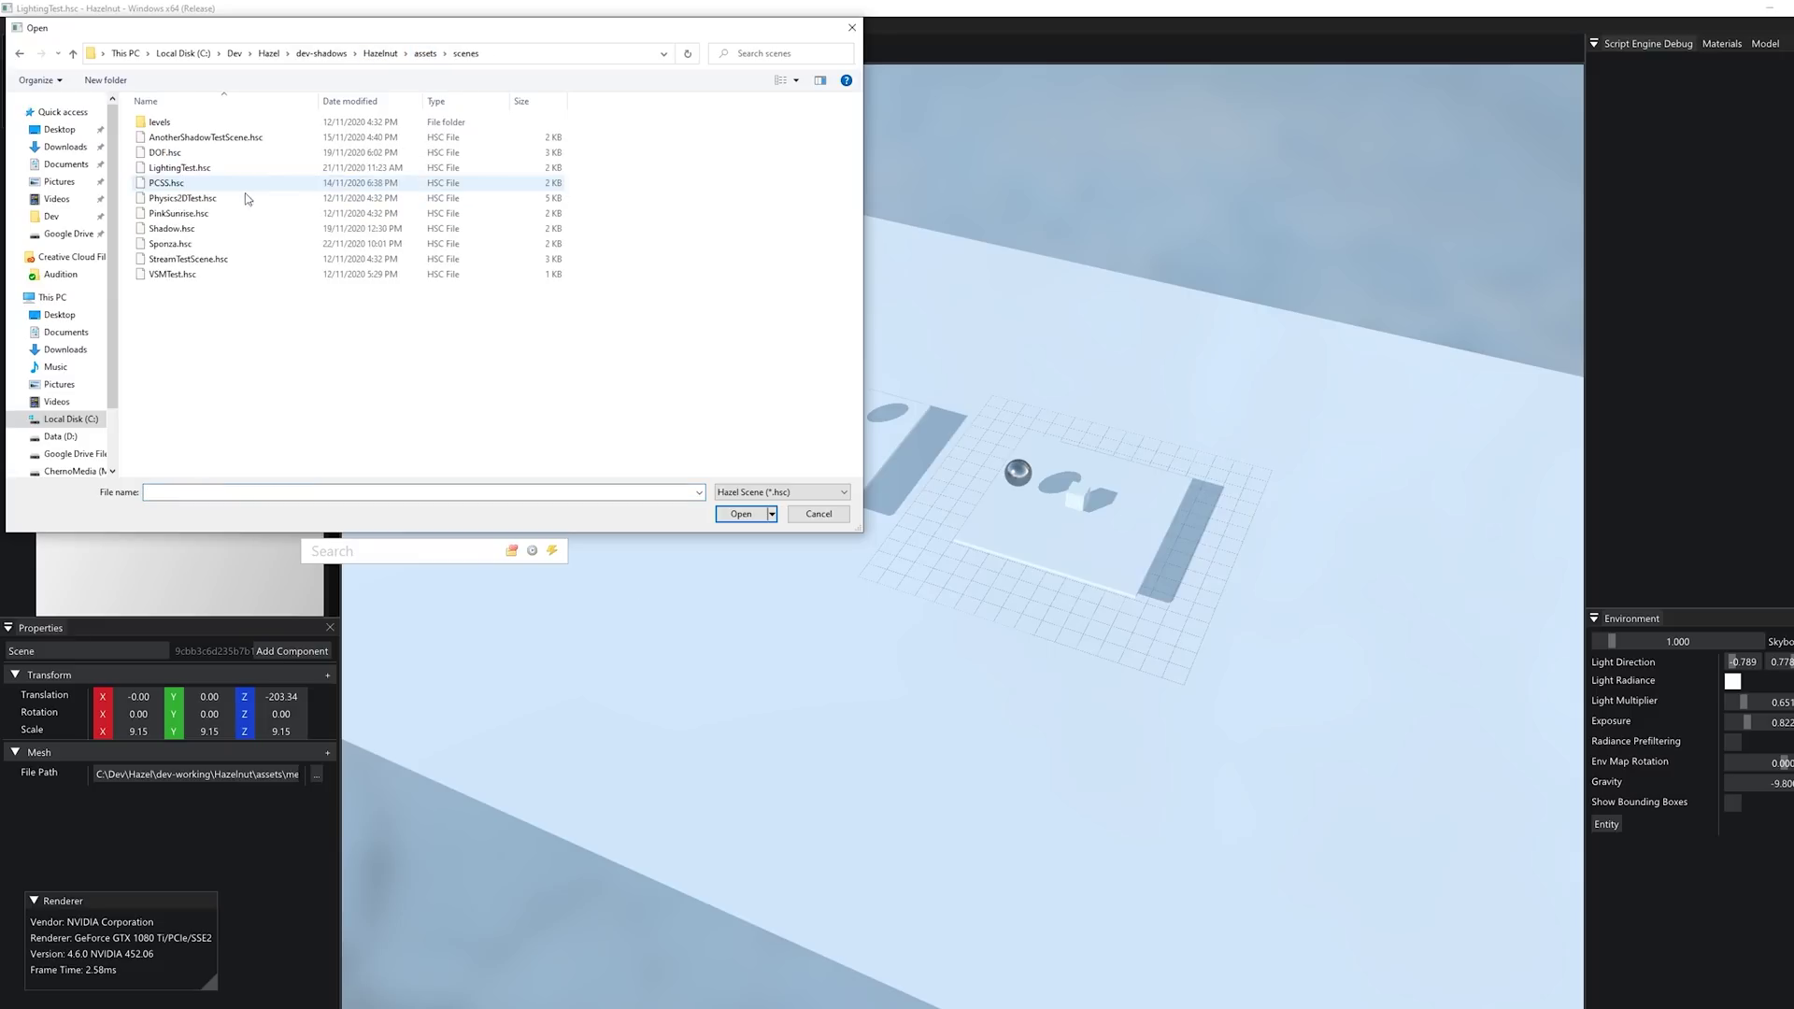
double_click(182, 229)
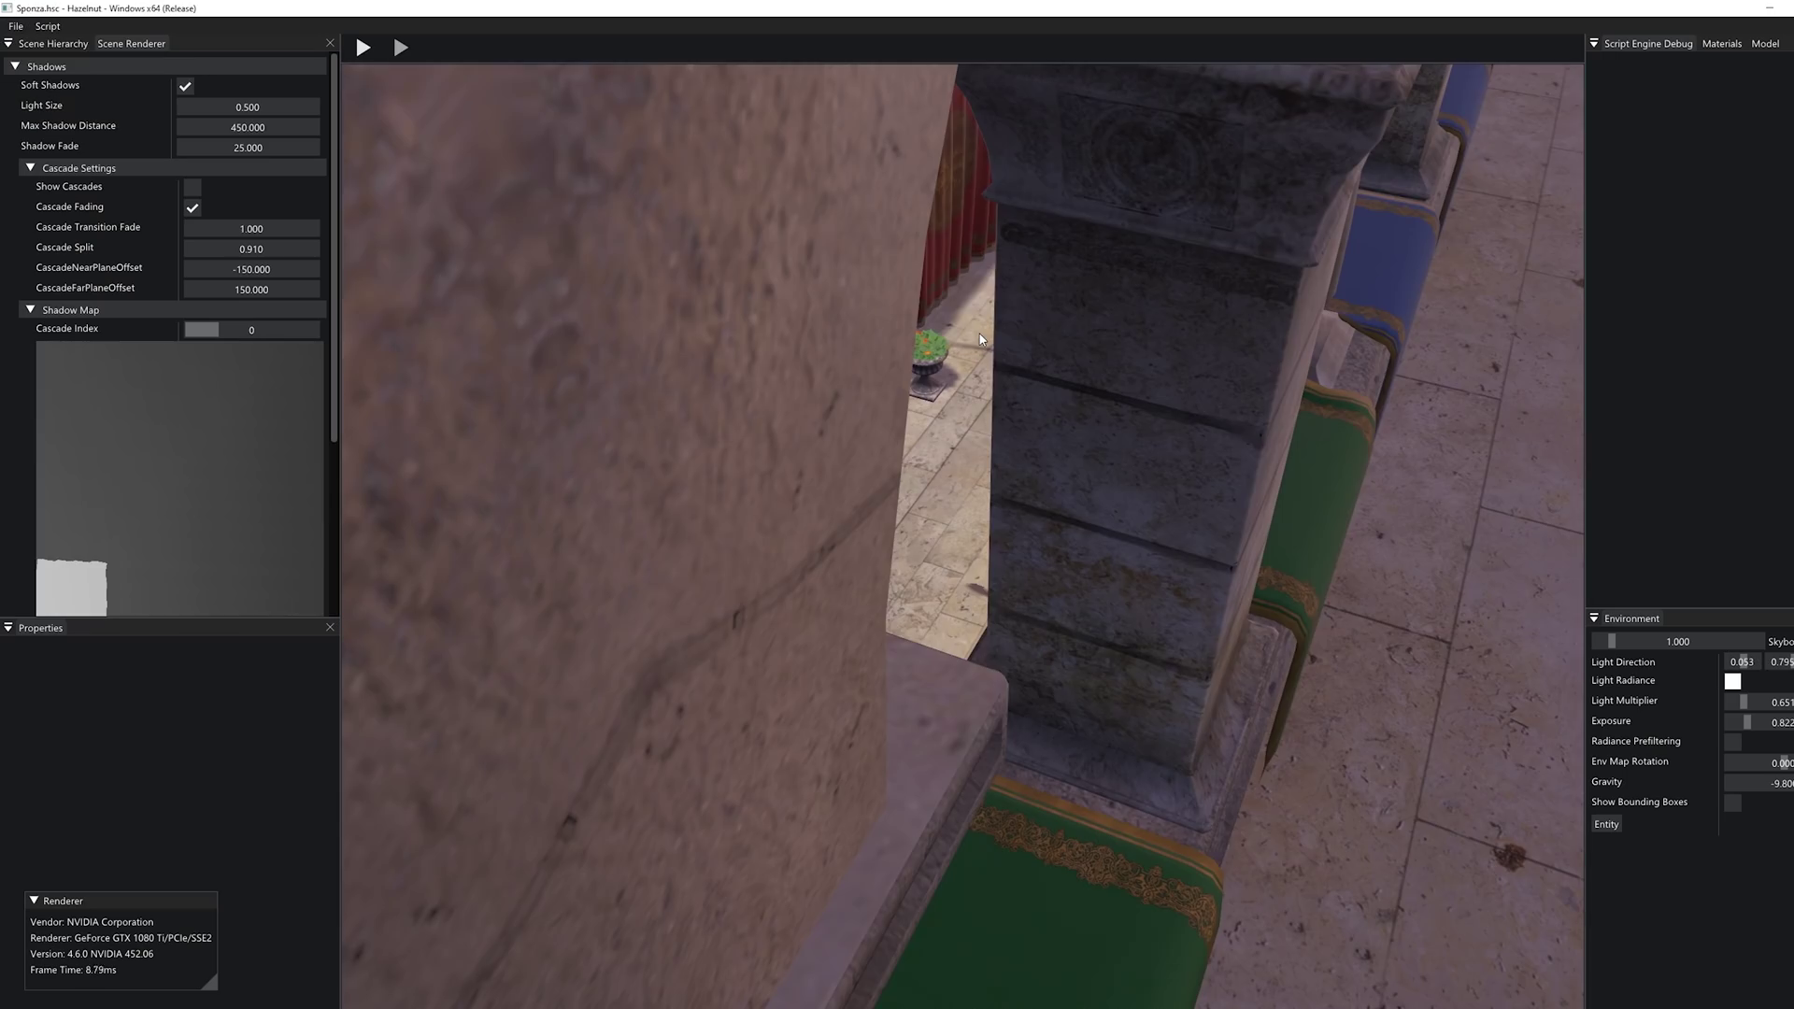
Step: Select the Sponza model and examine the soft shadows on the walls and courtyard floor from close and far
alt+drag(976, 342, 959, 613)
scroll(960, 612, down, 10)
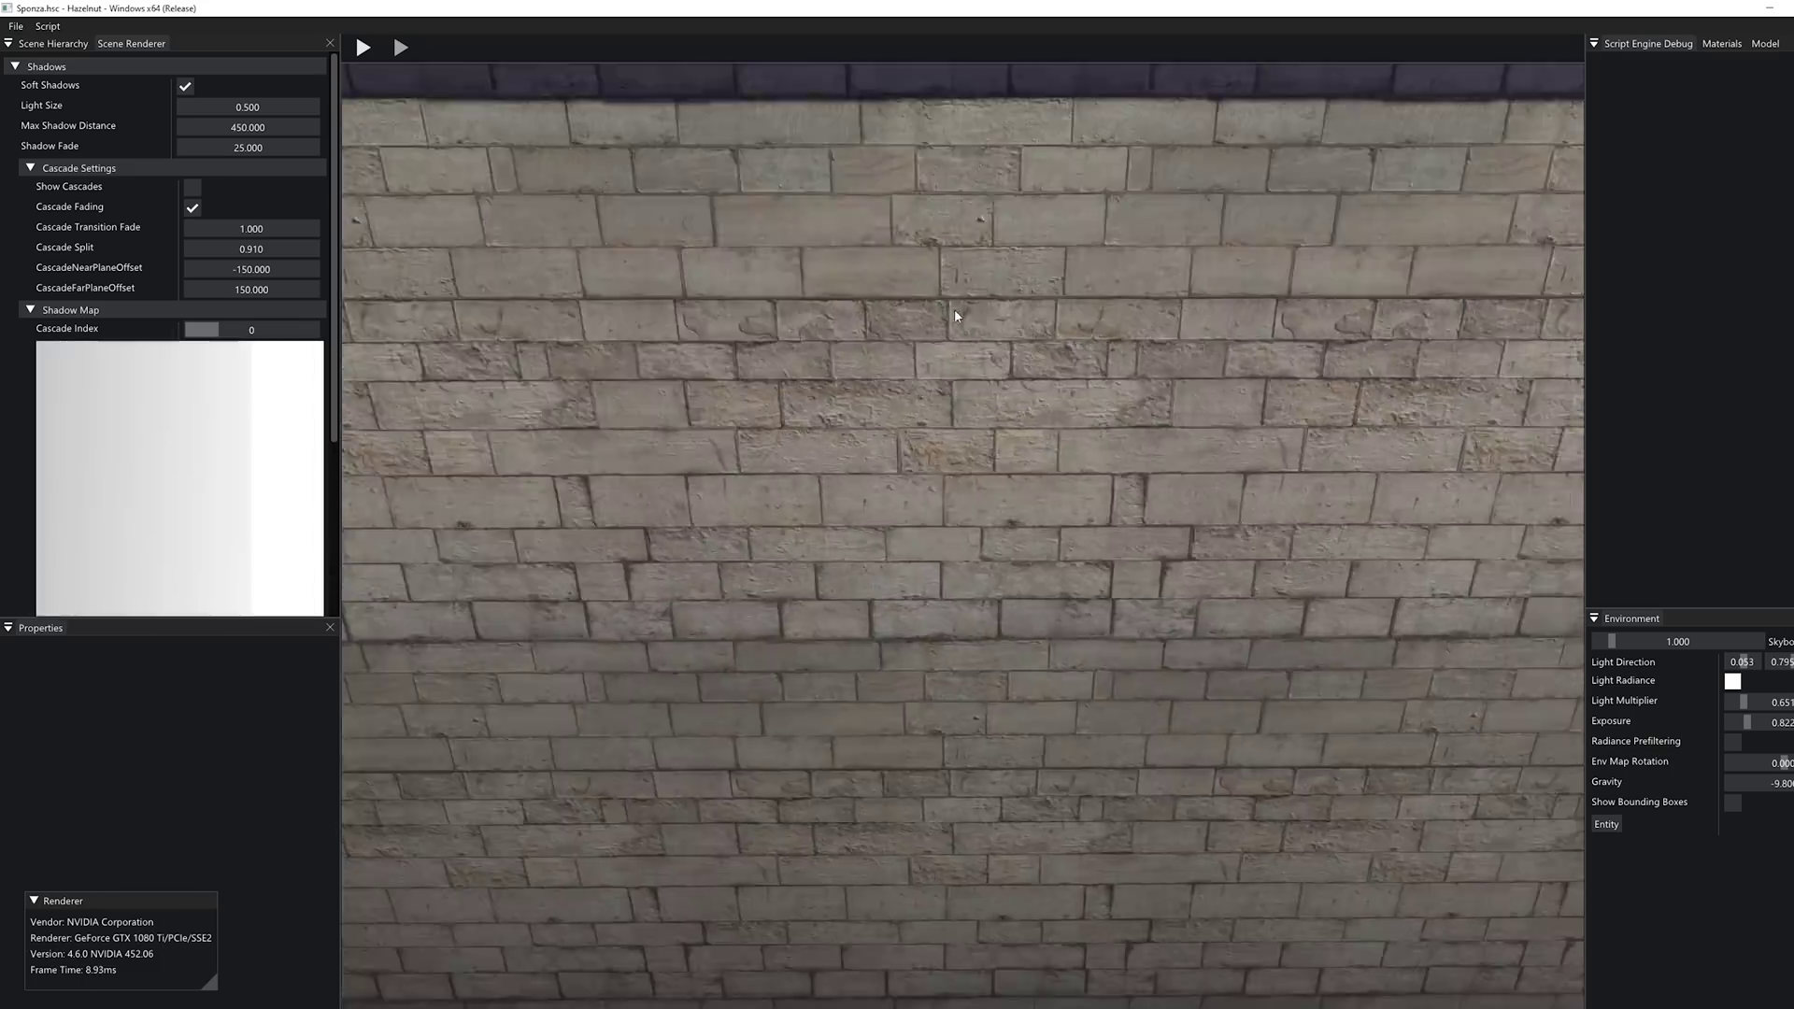
click(1100, 562)
scroll(1228, 558, down, 6)
alt+drag(1357, 556, 864, 551)
alt+drag(771, 647, 1061, 644)
alt+right_drag(1061, 638, 1048, 751)
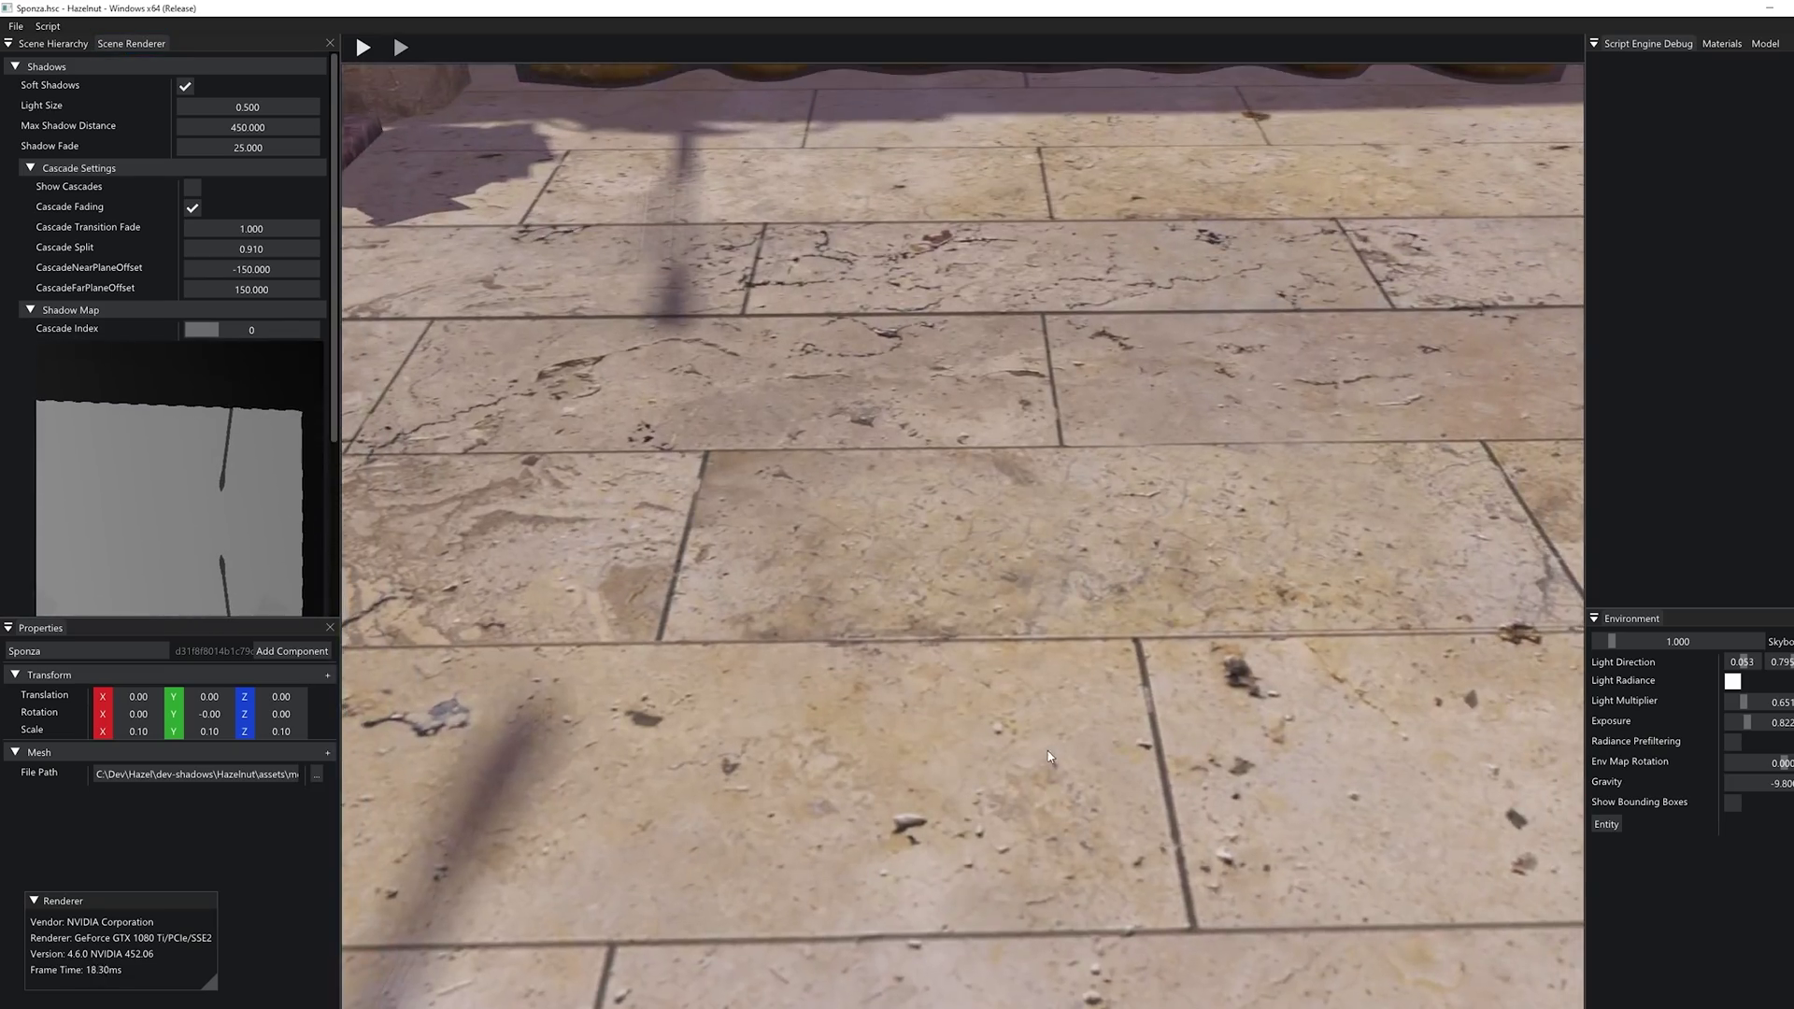
scroll(1047, 750, down, 5)
scroll(1074, 676, up, 4)
scroll(1045, 637, down, 3)
alt+drag(1043, 641, 1078, 590)
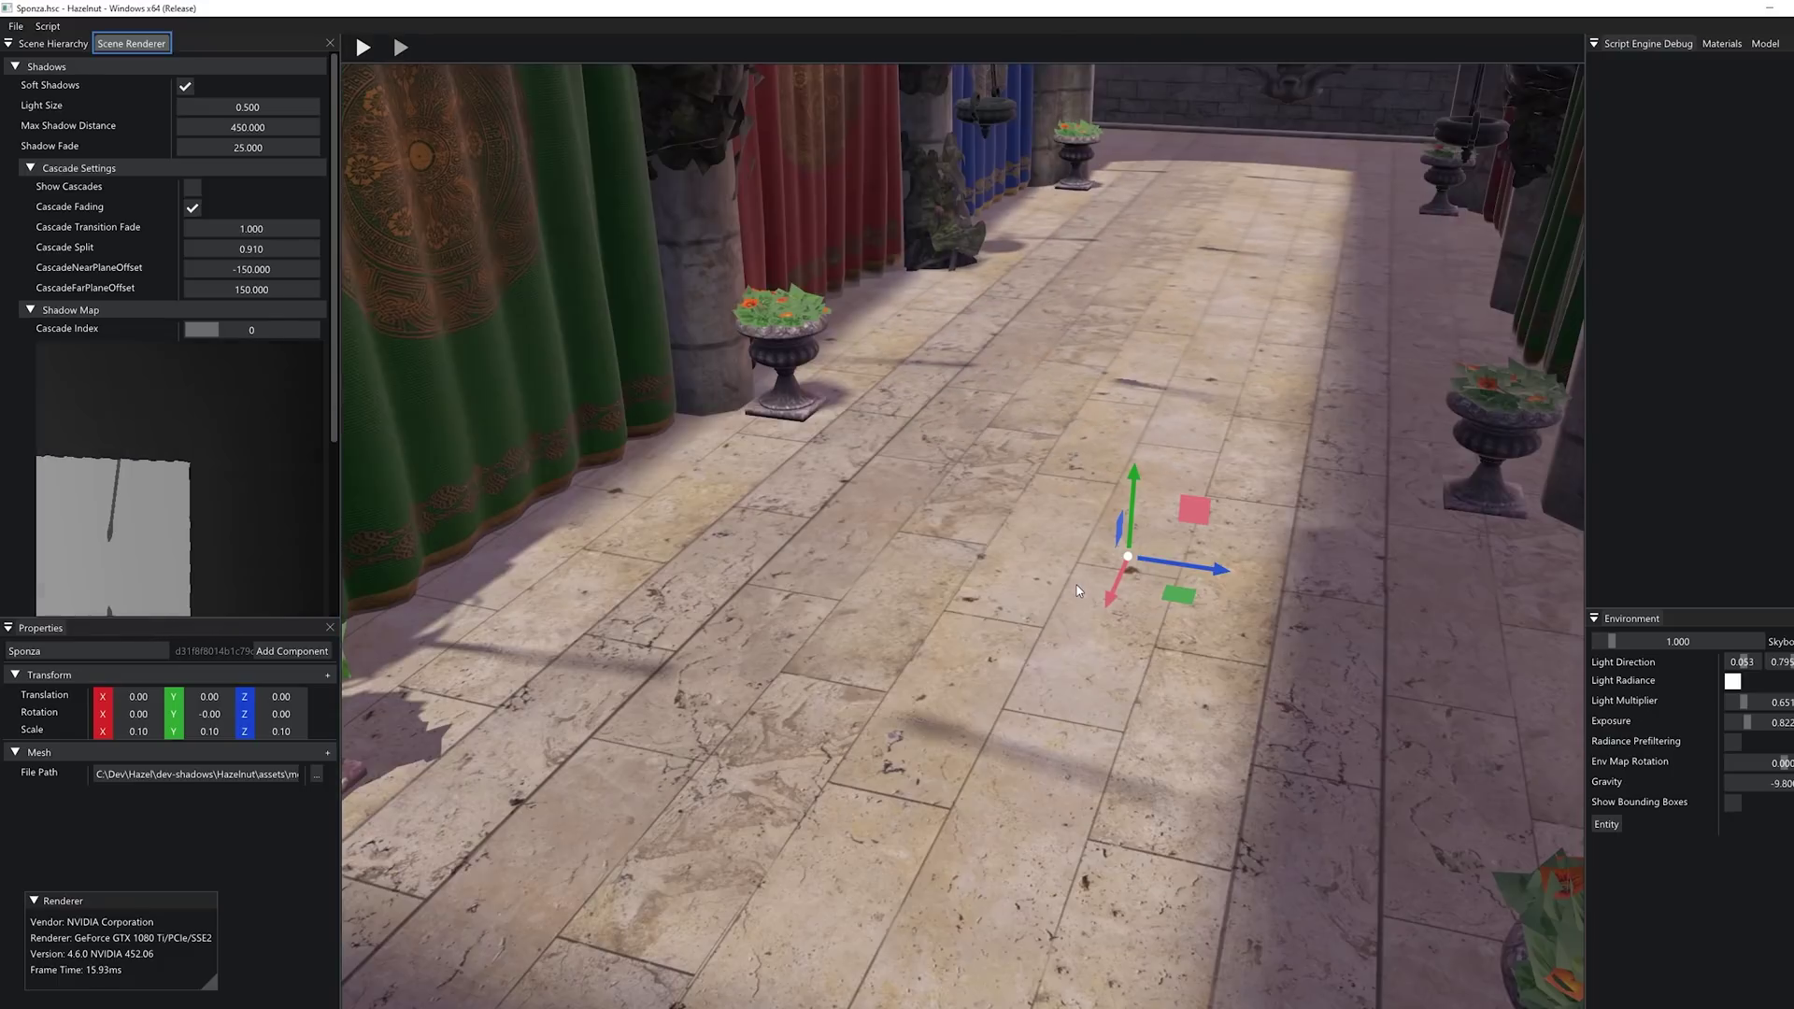
Step: Create a new Mesh entity in the scene and load the cube model from the assets meshes folder into it
click(40, 44)
right_click(142, 237)
mouse_move(169, 244)
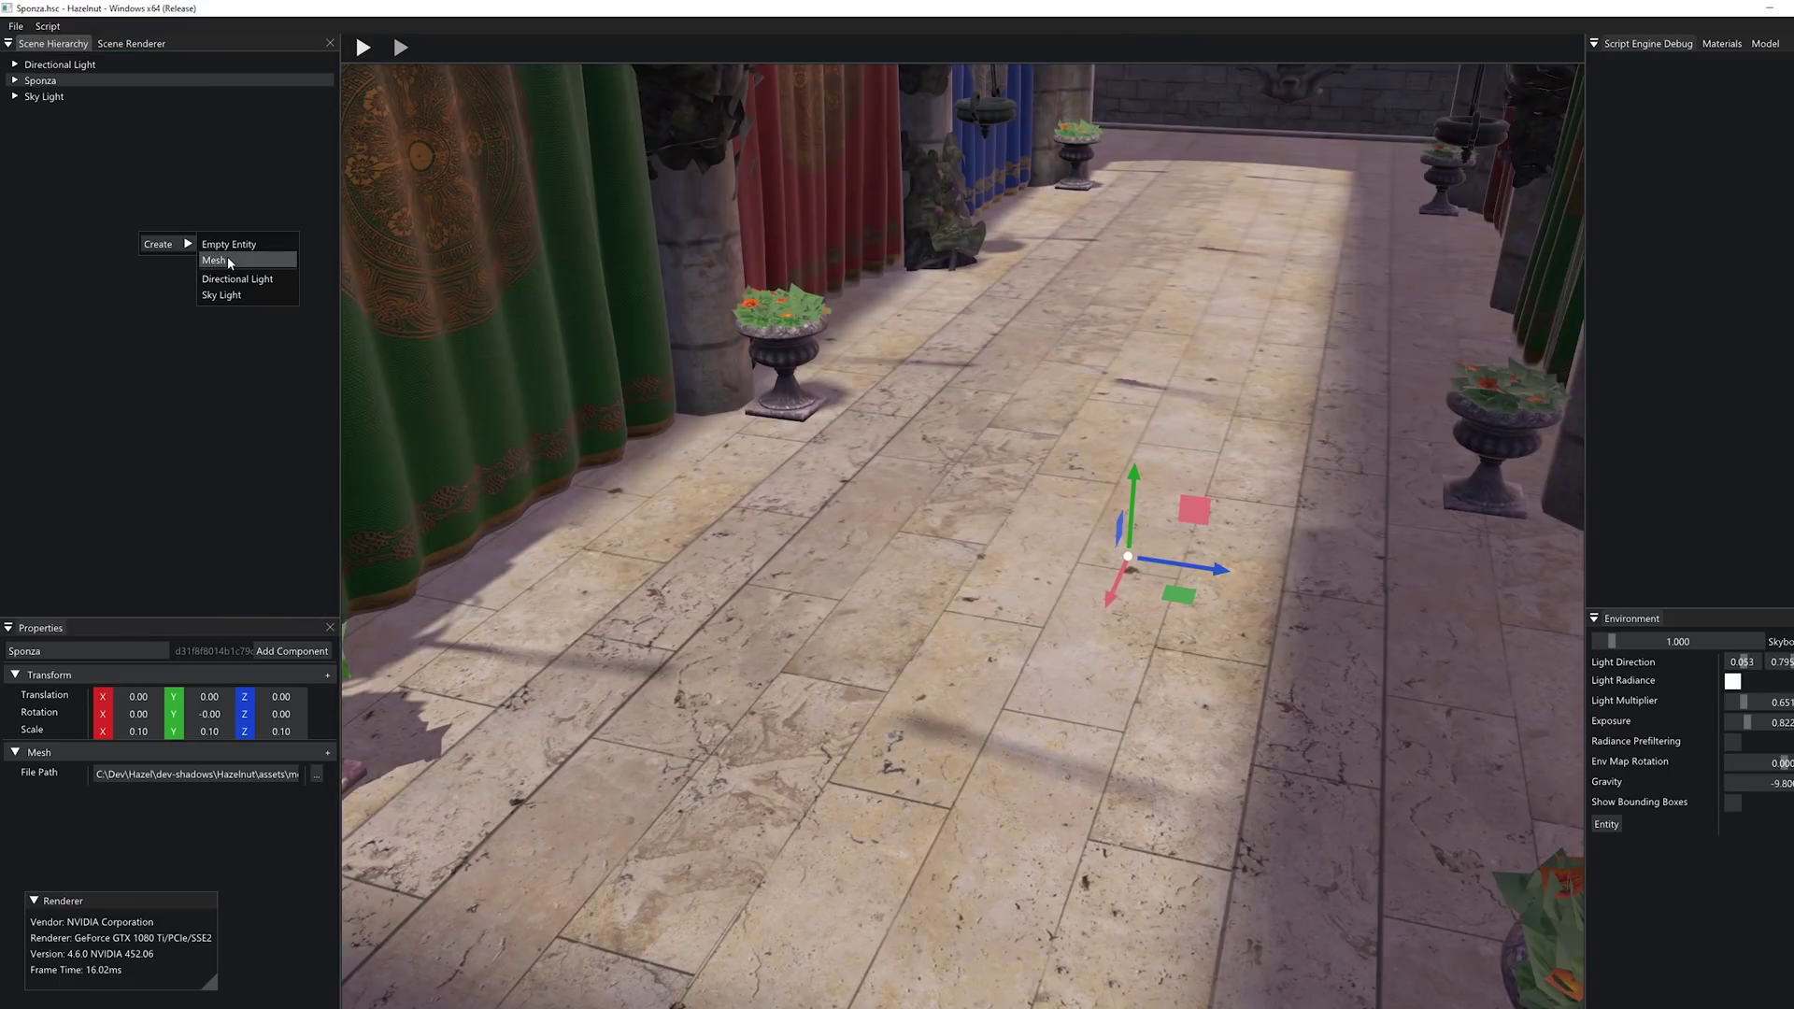
click(228, 259)
click(316, 780)
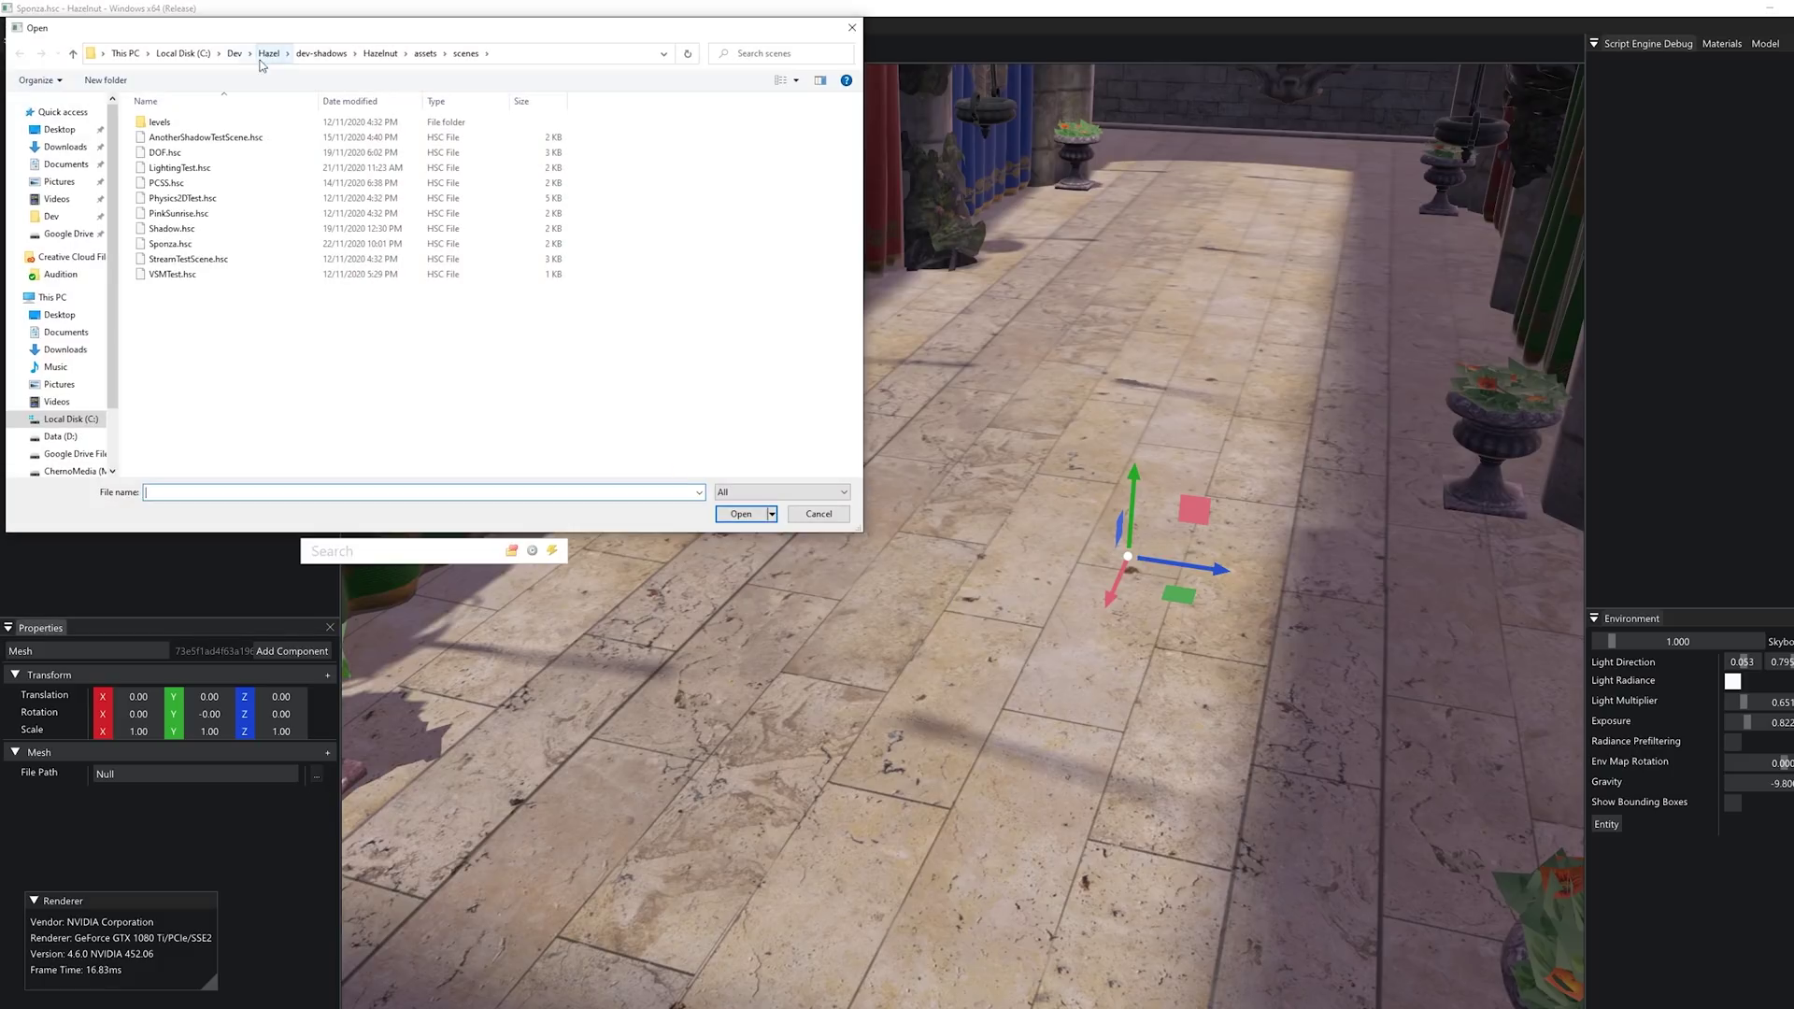
click(423, 55)
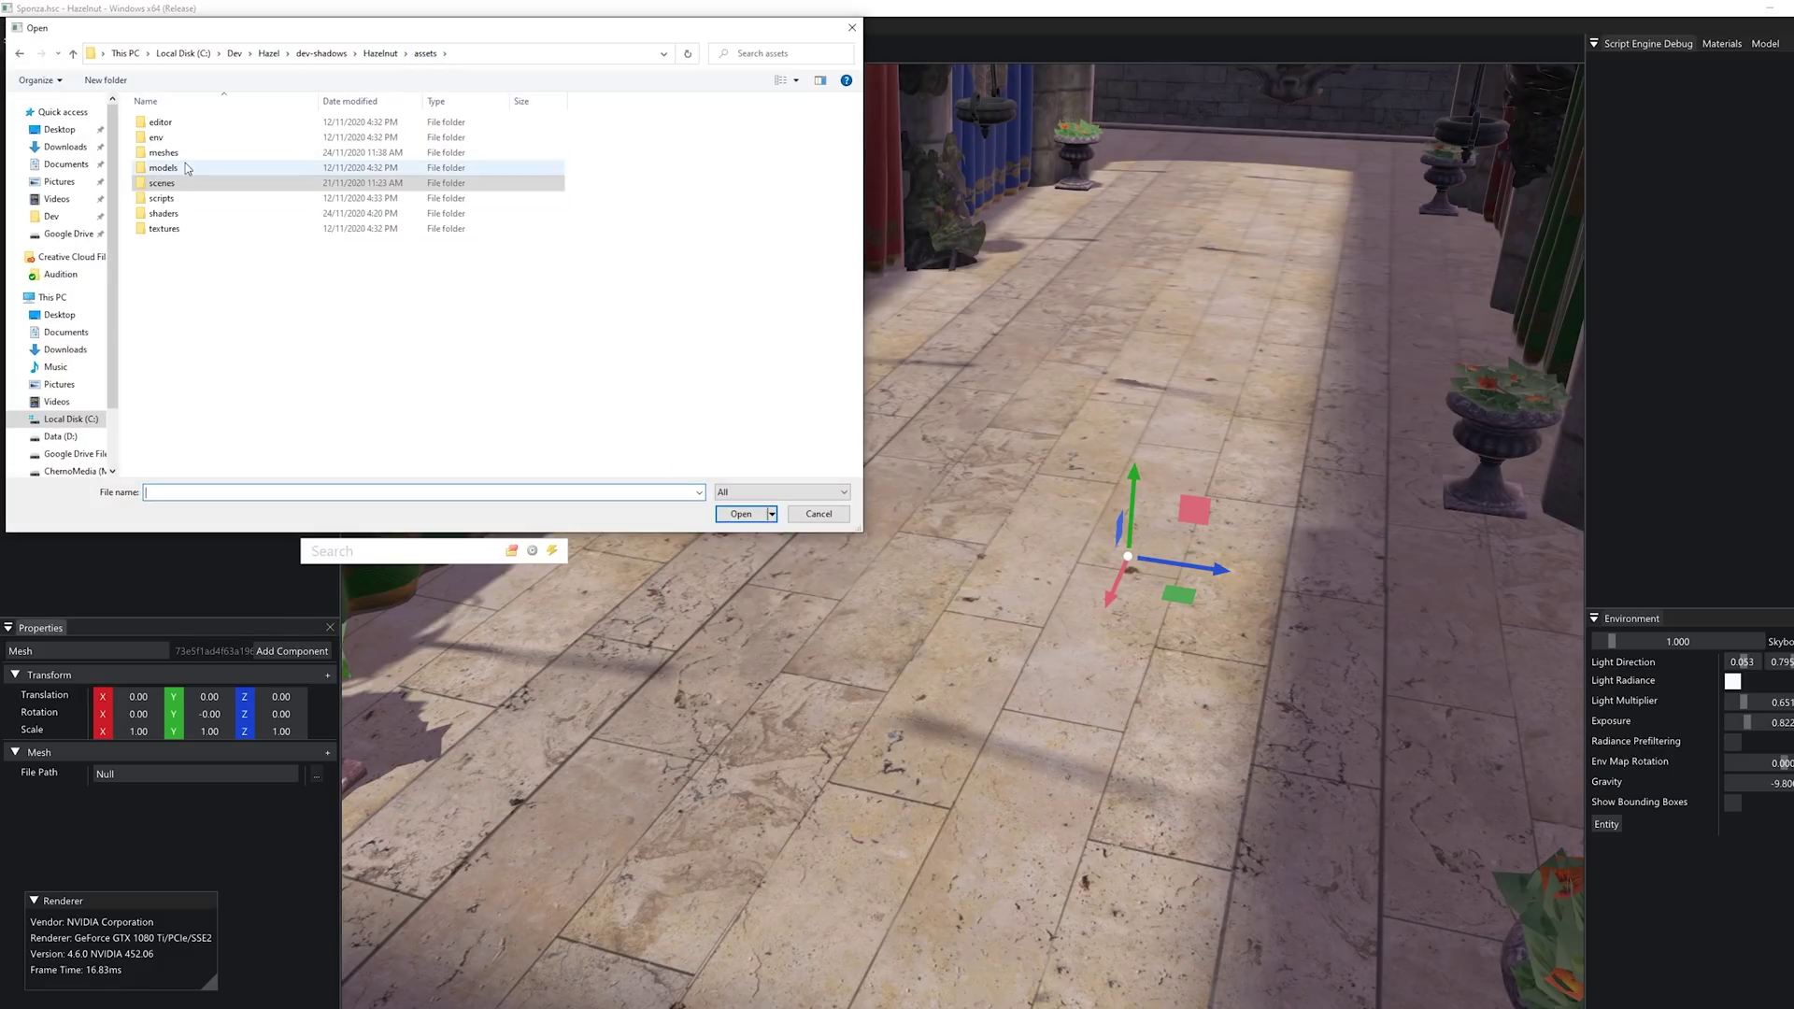
double_click(191, 155)
click(206, 157)
double_click(208, 158)
Step: Raise the cube above the courtyard floor to about 2.64 on Y and leave its scale at 1 on all axes
mouse_move(1130, 498)
mouse_down()
mouse_move(1131, 477)
mouse_move(1130, 508)
mouse_up()
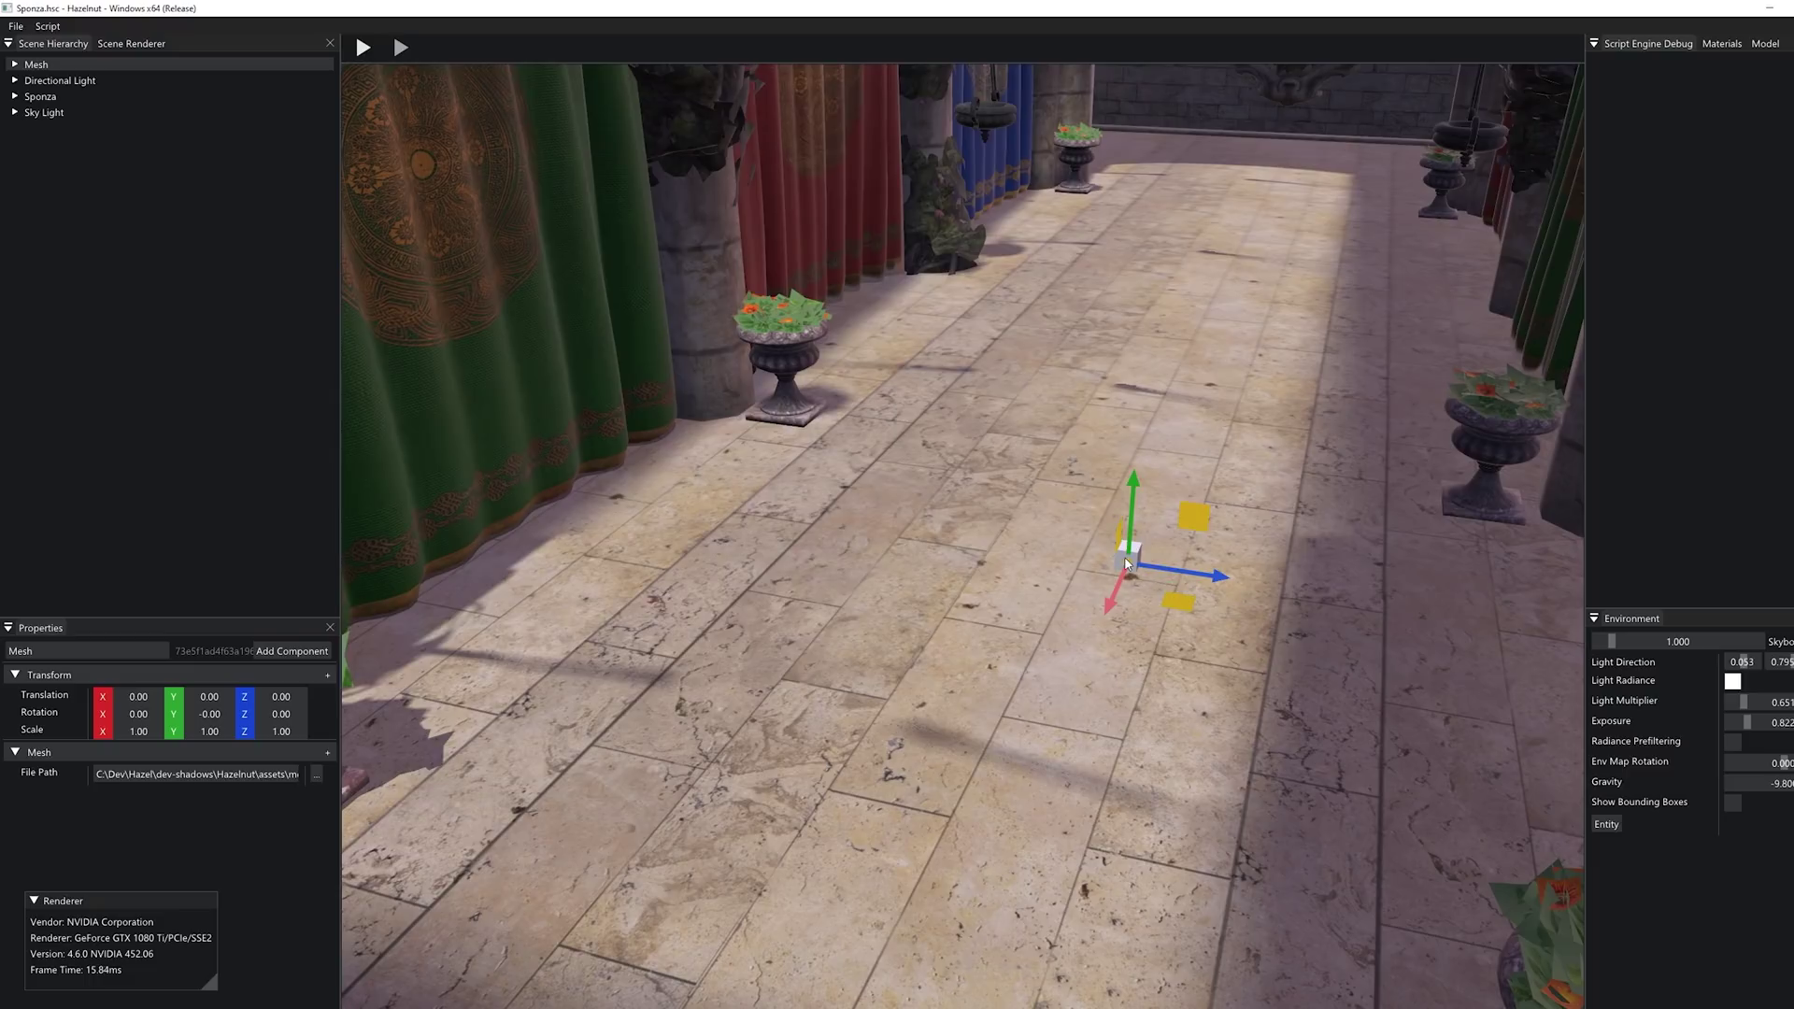
click(56, 82)
click(42, 65)
drag(1130, 520, 1196, 472)
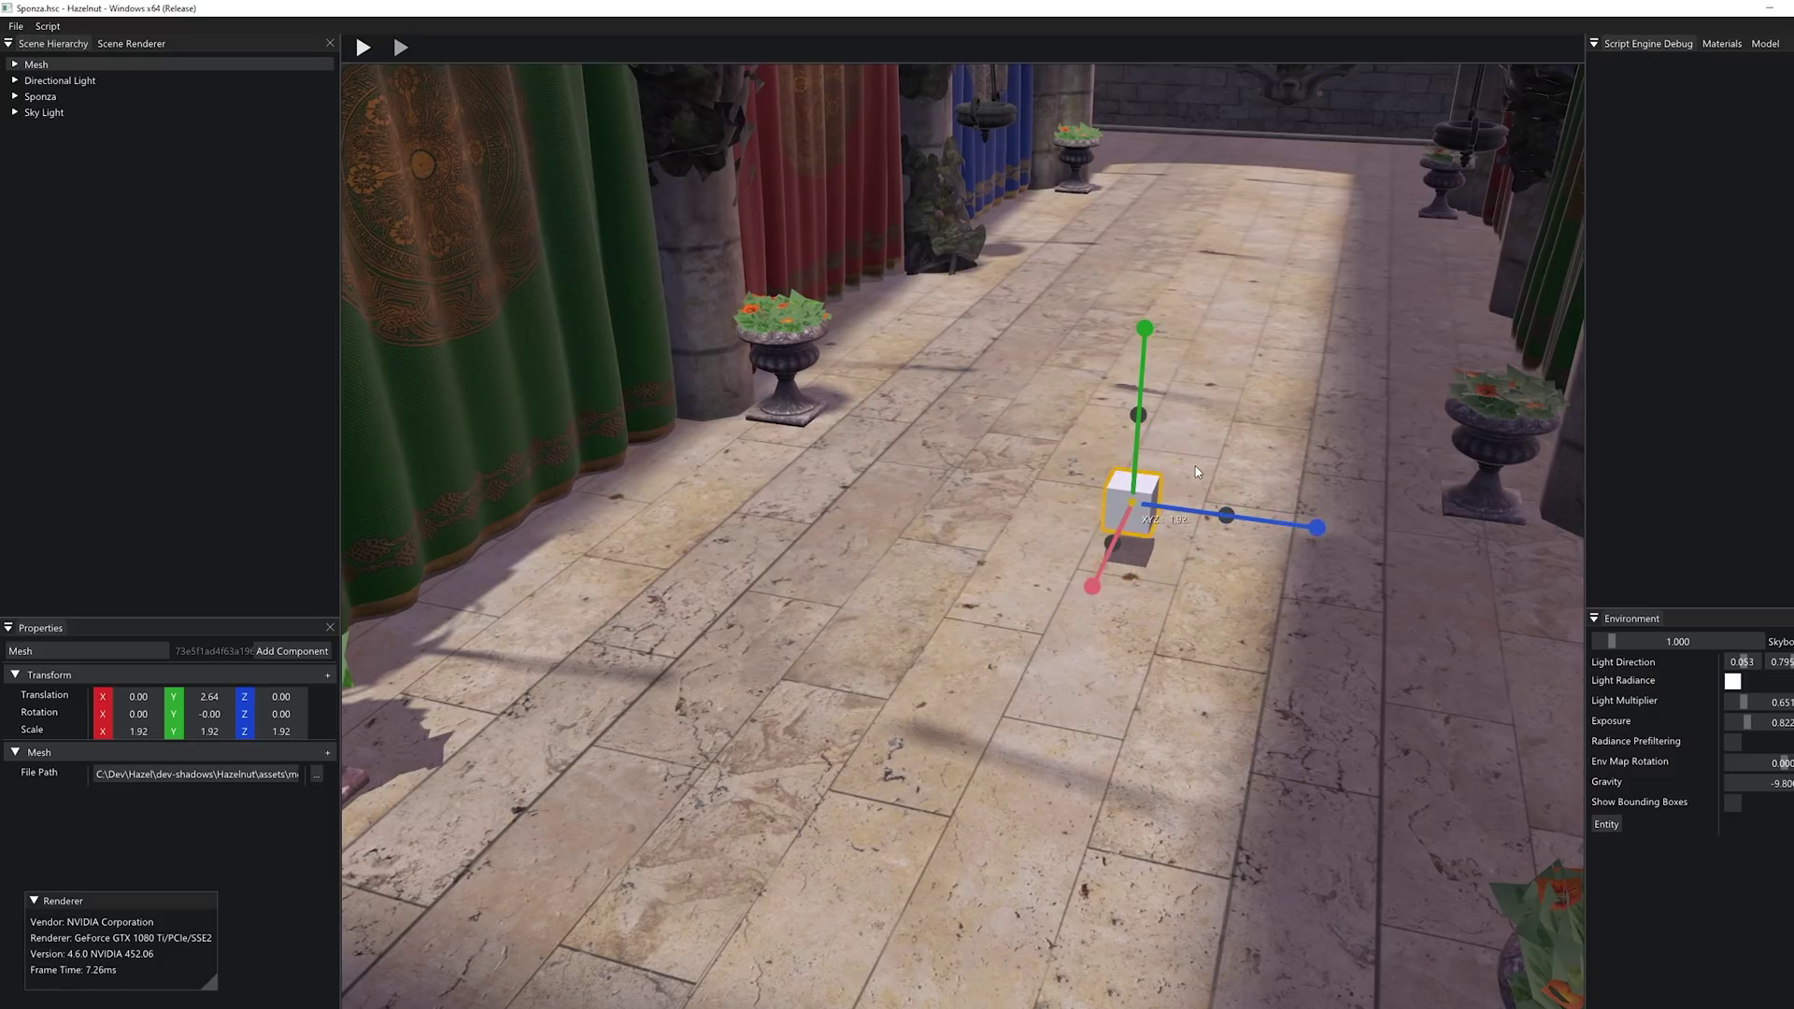
click(103, 731)
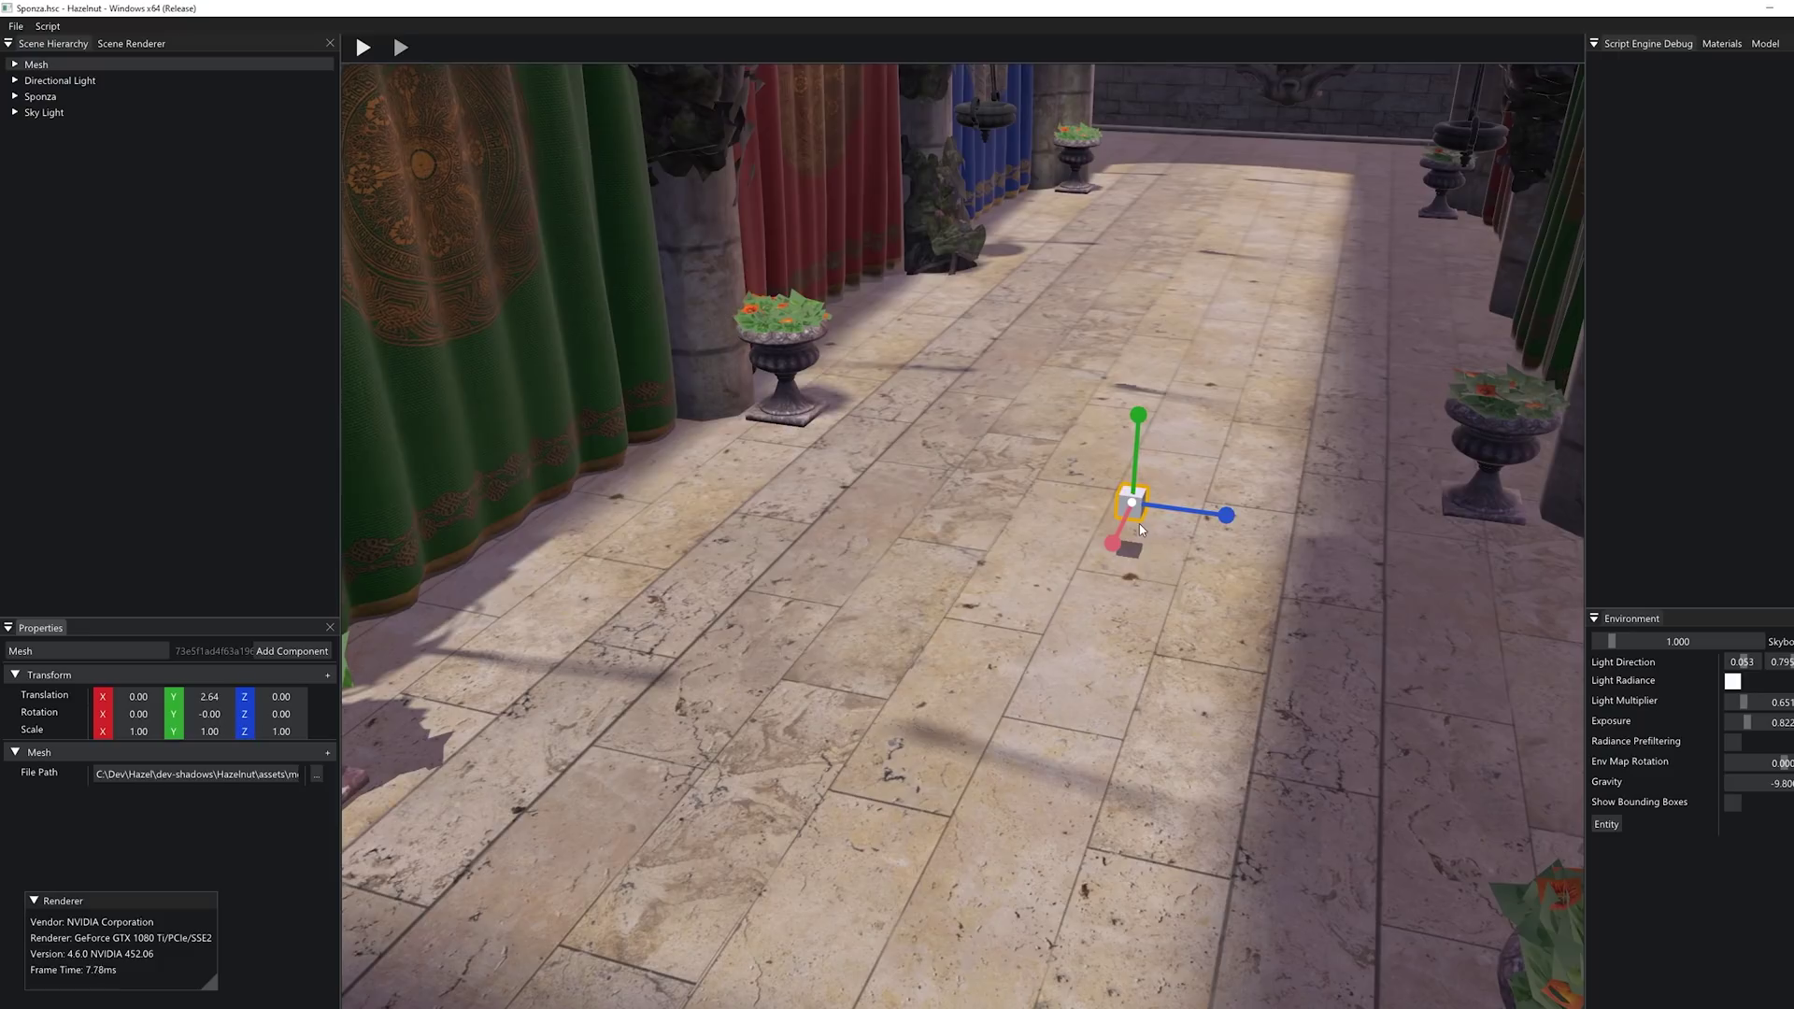
Step: Try scaling the cube up in the courtyard and reset its scale to 1 on every axis
alt+drag(1308, 437, 1342, 402)
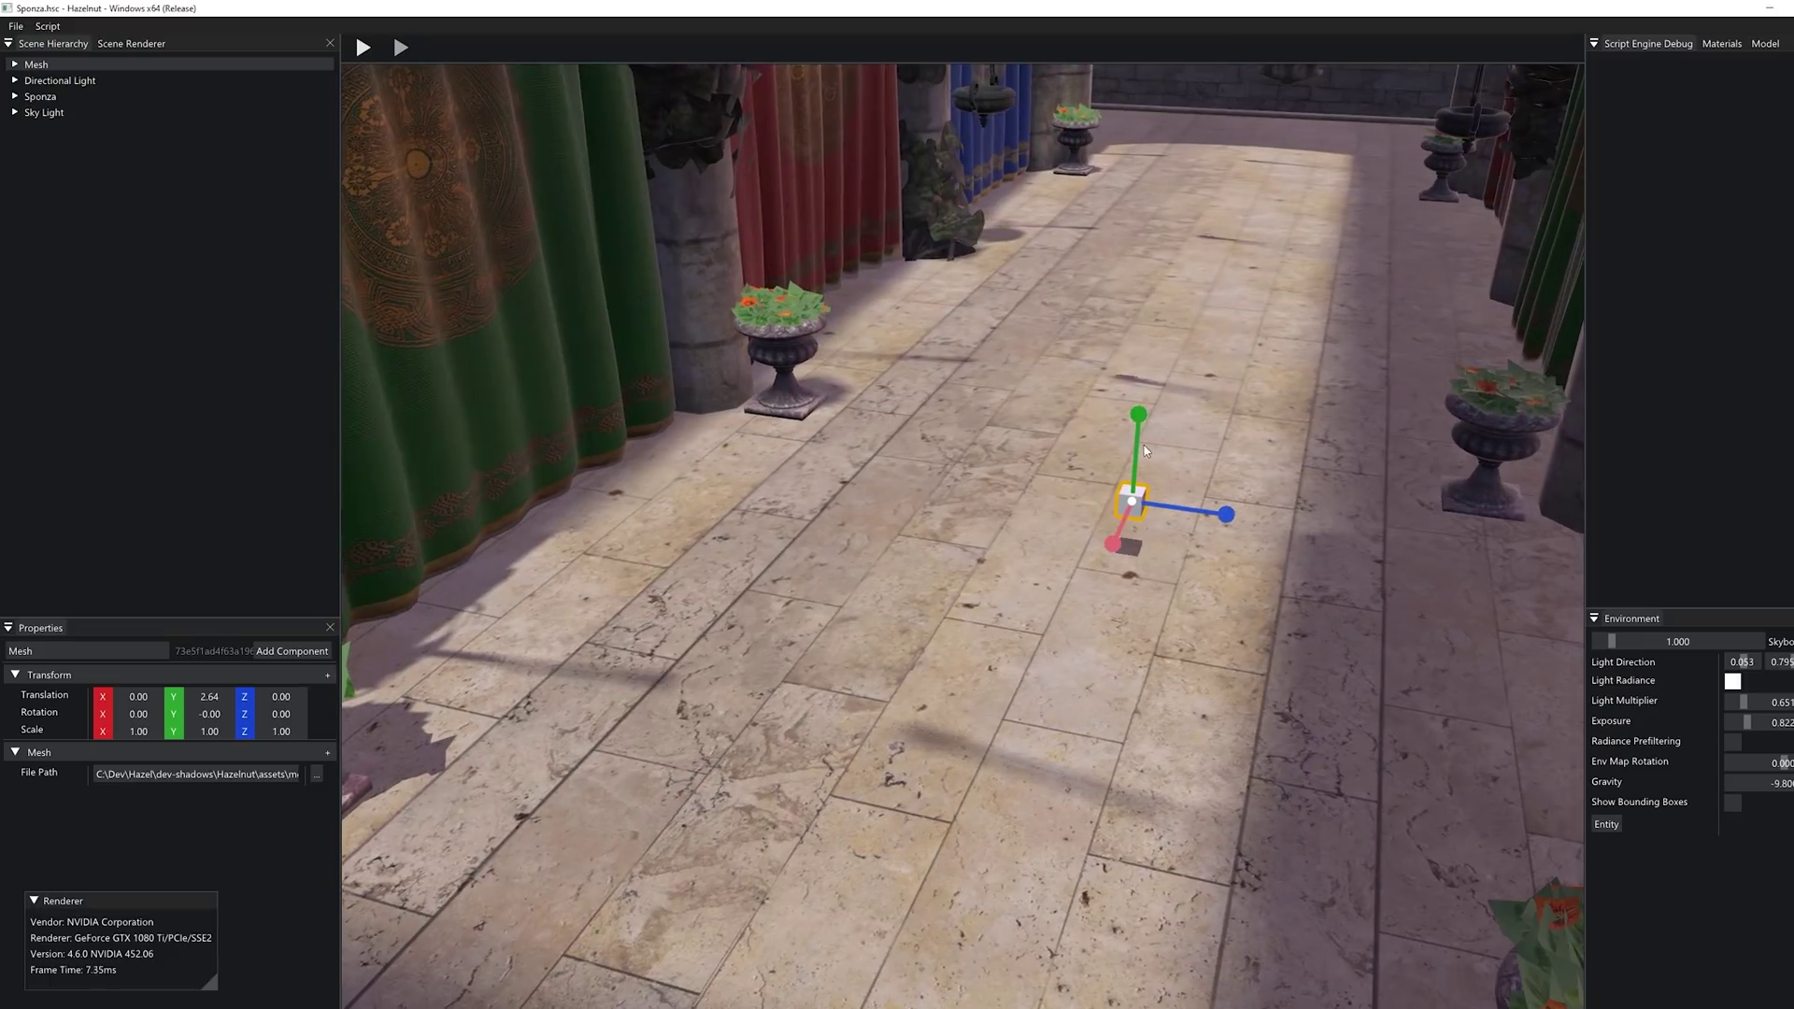
alt+drag(1146, 452, 1113, 620)
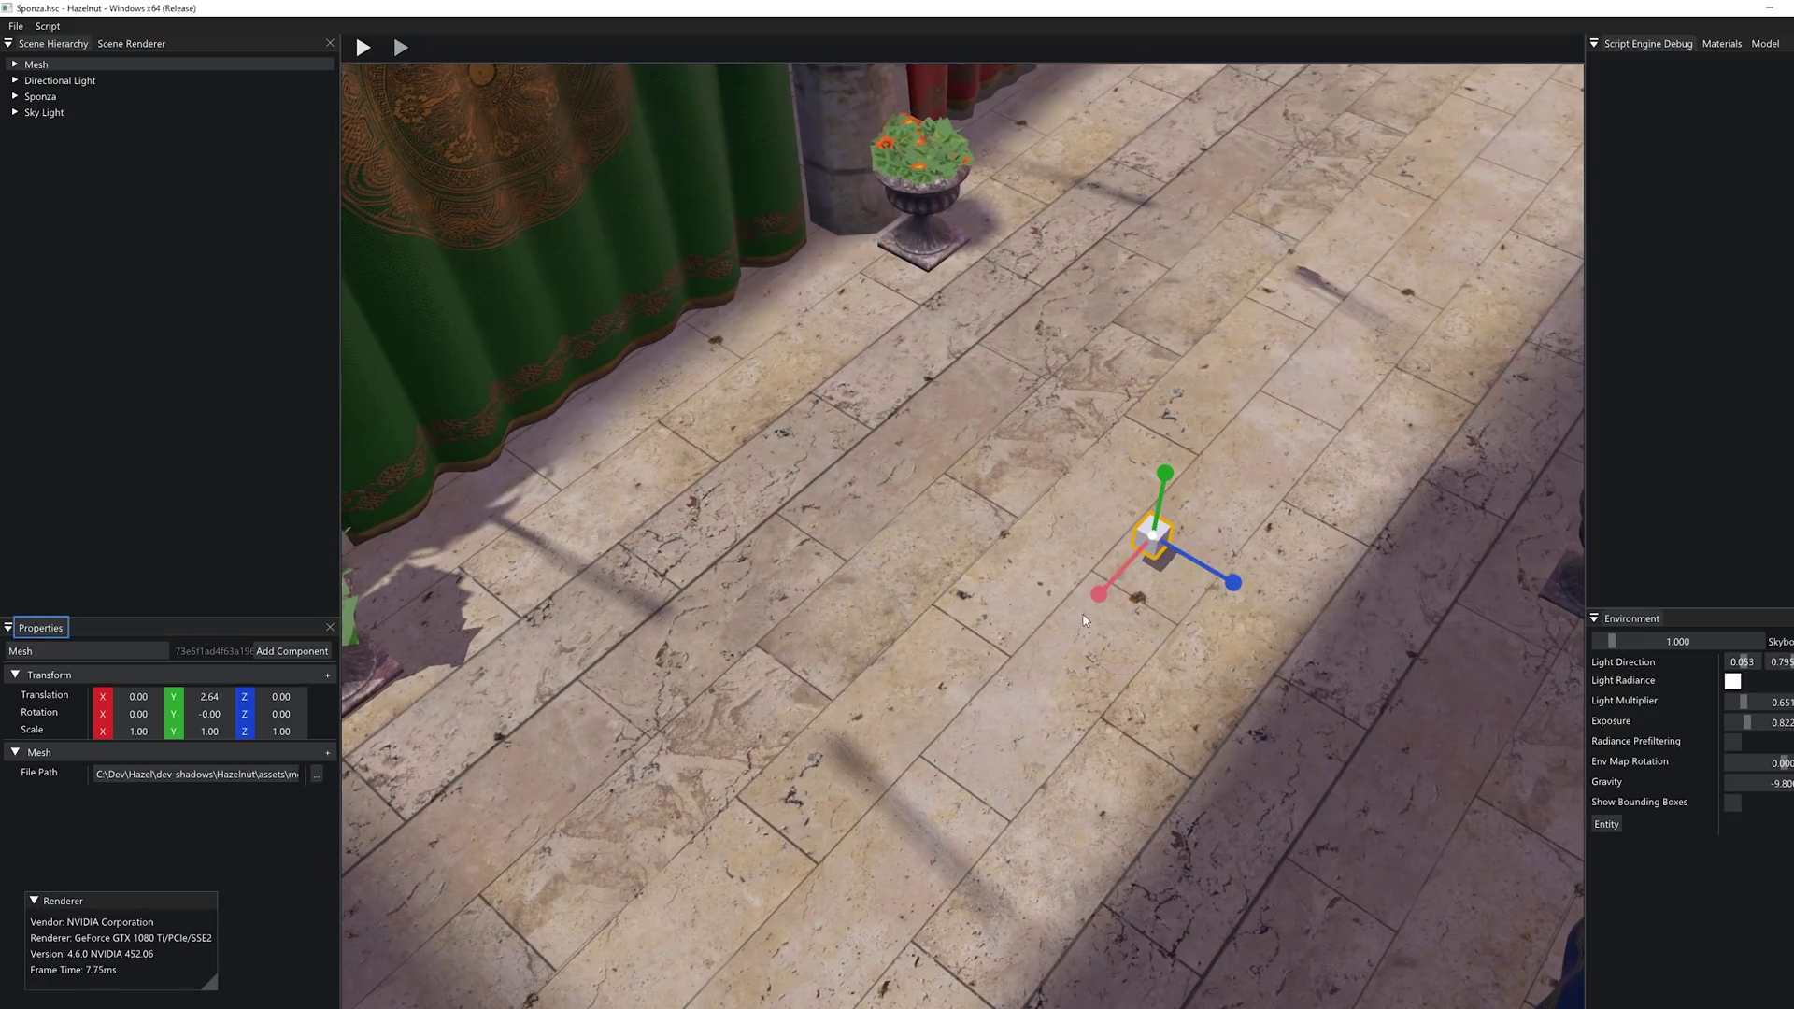
drag(1153, 546, 1611, 128)
drag(1667, 87, 1110, 383)
click(107, 732)
click(174, 731)
click(249, 731)
Step: Set the shadow Light Size to 0.2 and view the cube's courtyard shadow from the upper balcony without the gizmo
alt+drag(766, 523, 1134, 556)
scroll(1072, 547, down, 4)
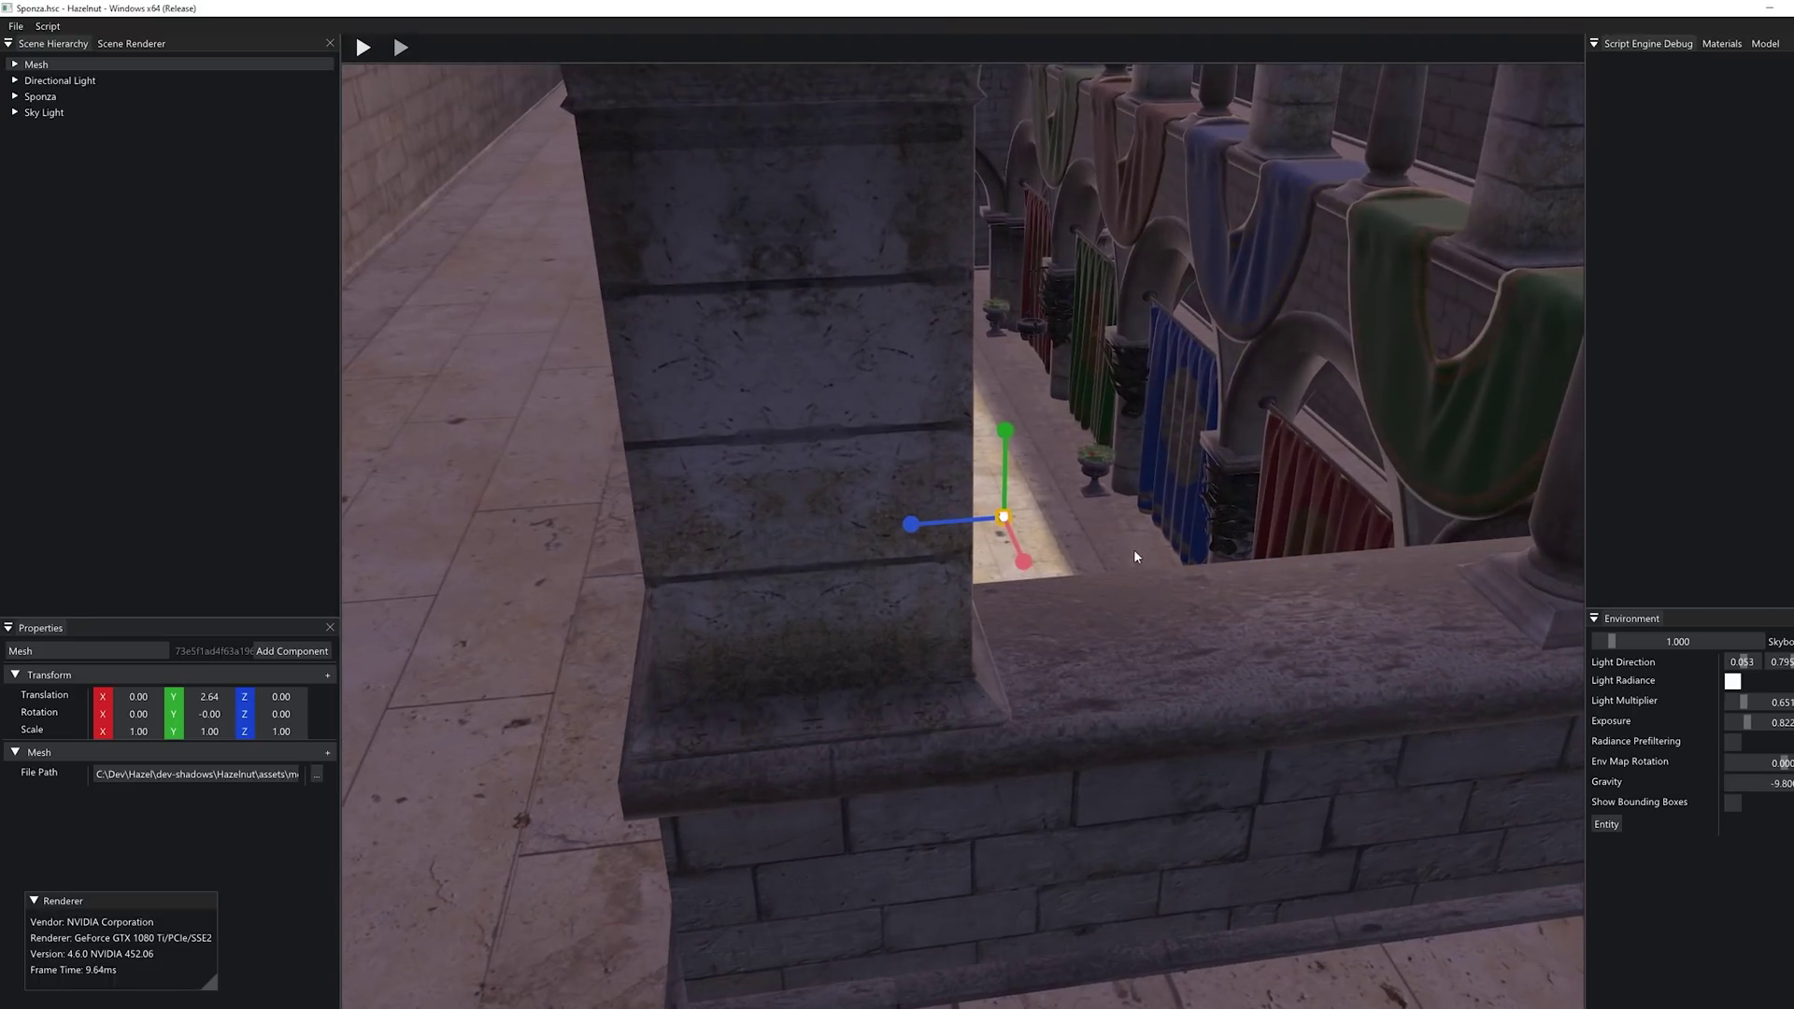
alt+drag(1020, 510, 1149, 603)
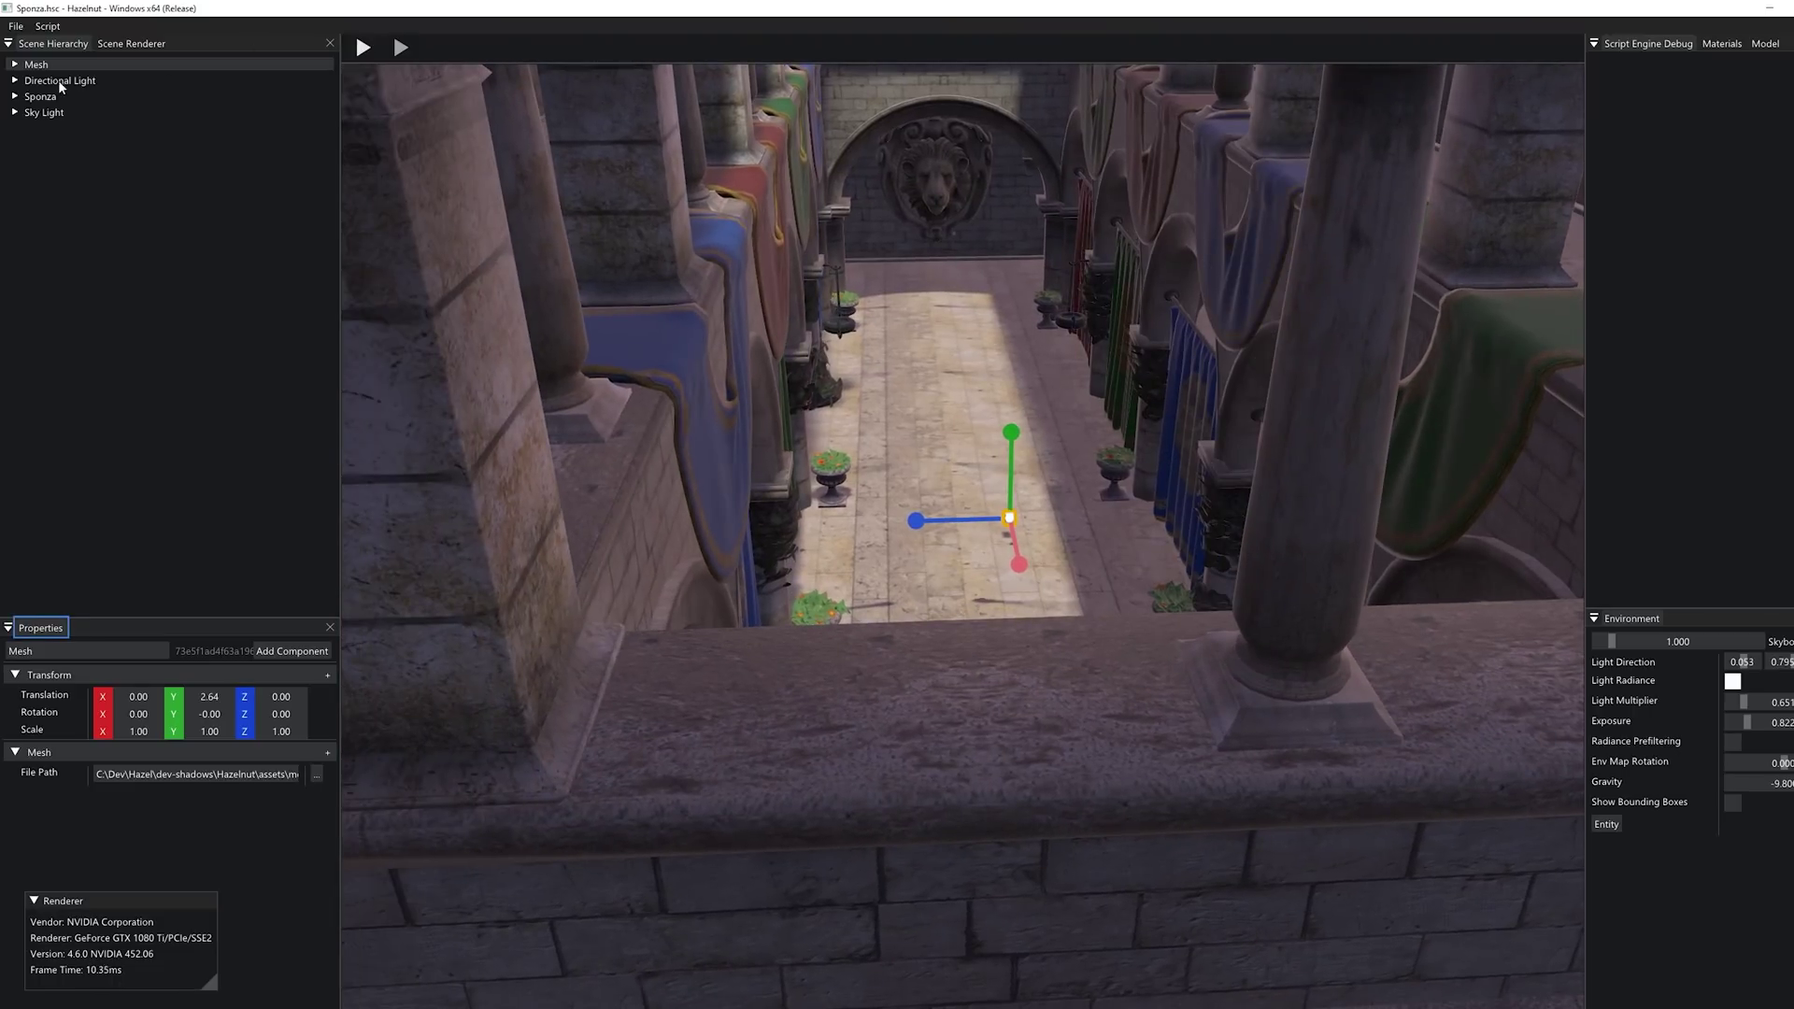
click(111, 48)
double_click(233, 105)
click(191, 106)
key(BackSpace)
text(2)
key(Return)
mouse_move(1094, 669)
alt+mouse_down()
mouse_move(1108, 641)
mouse_move(1105, 669)
mouse_move(1095, 657)
alt+mouse_up()
key(q)
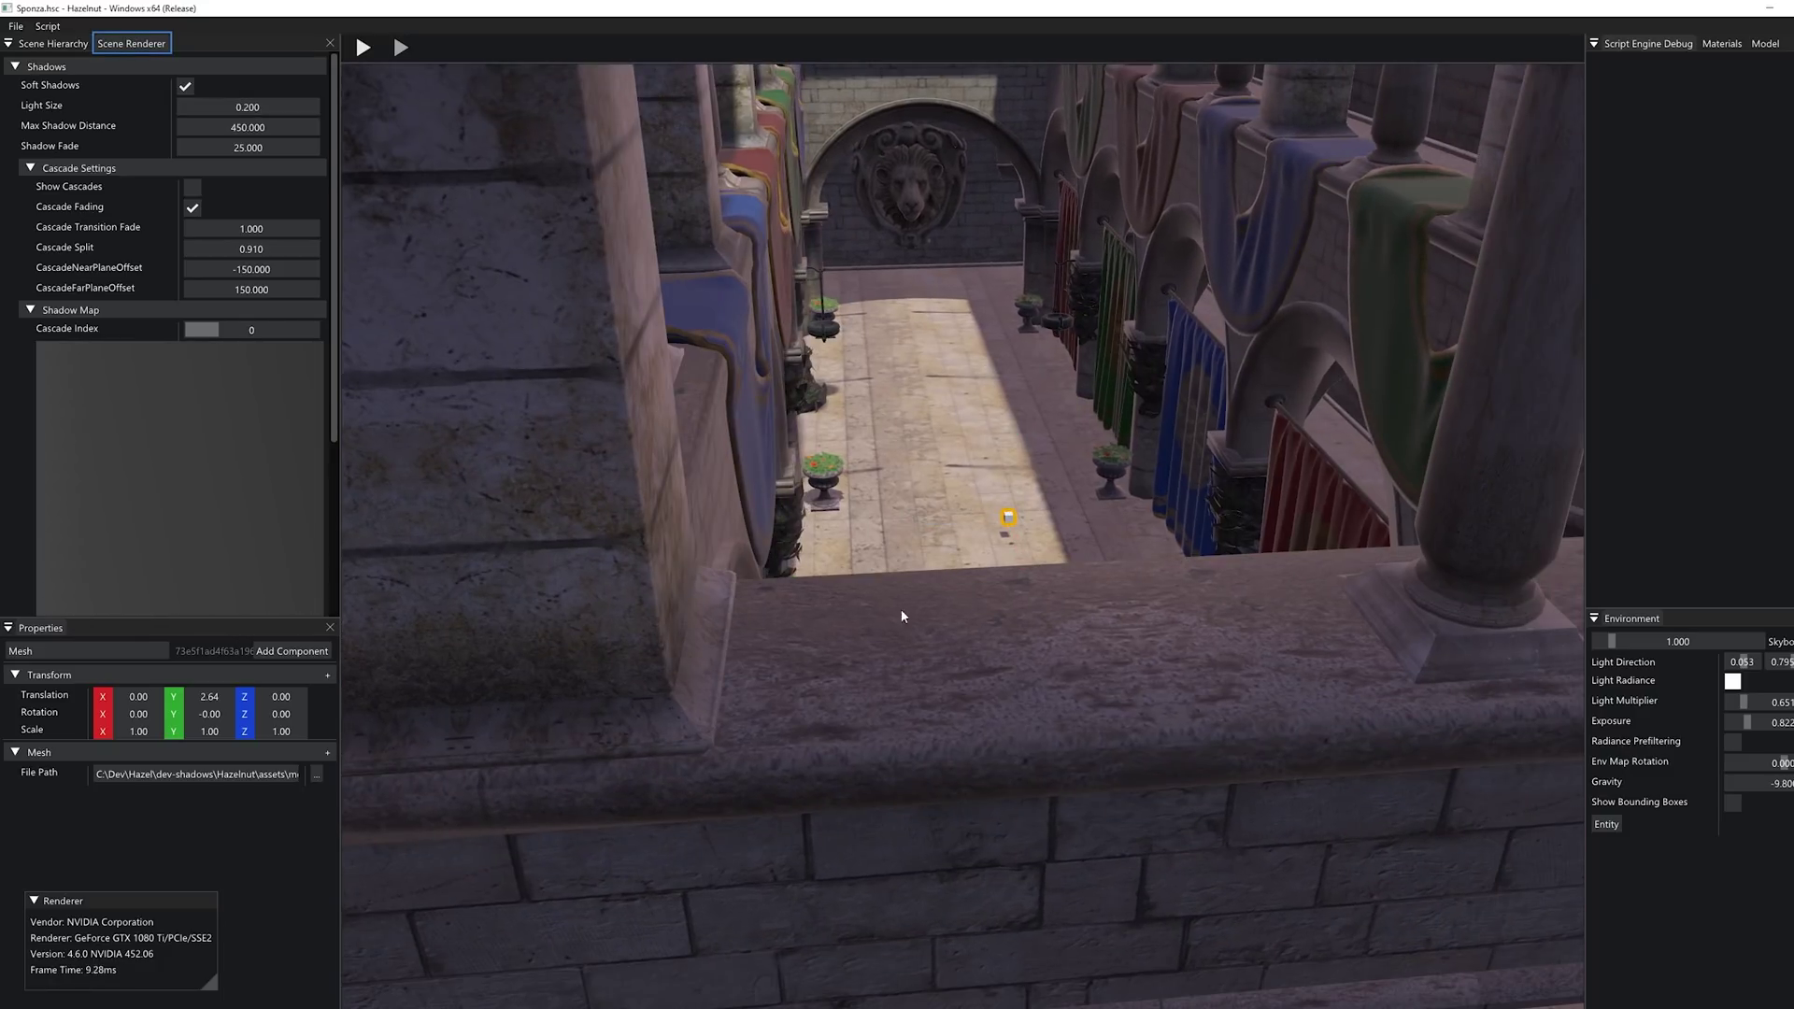
Step: Rotate the Directional Light to about -113, -53, -138 degrees so sunlight falls through the columns onto the upper balcony floor
click(53, 43)
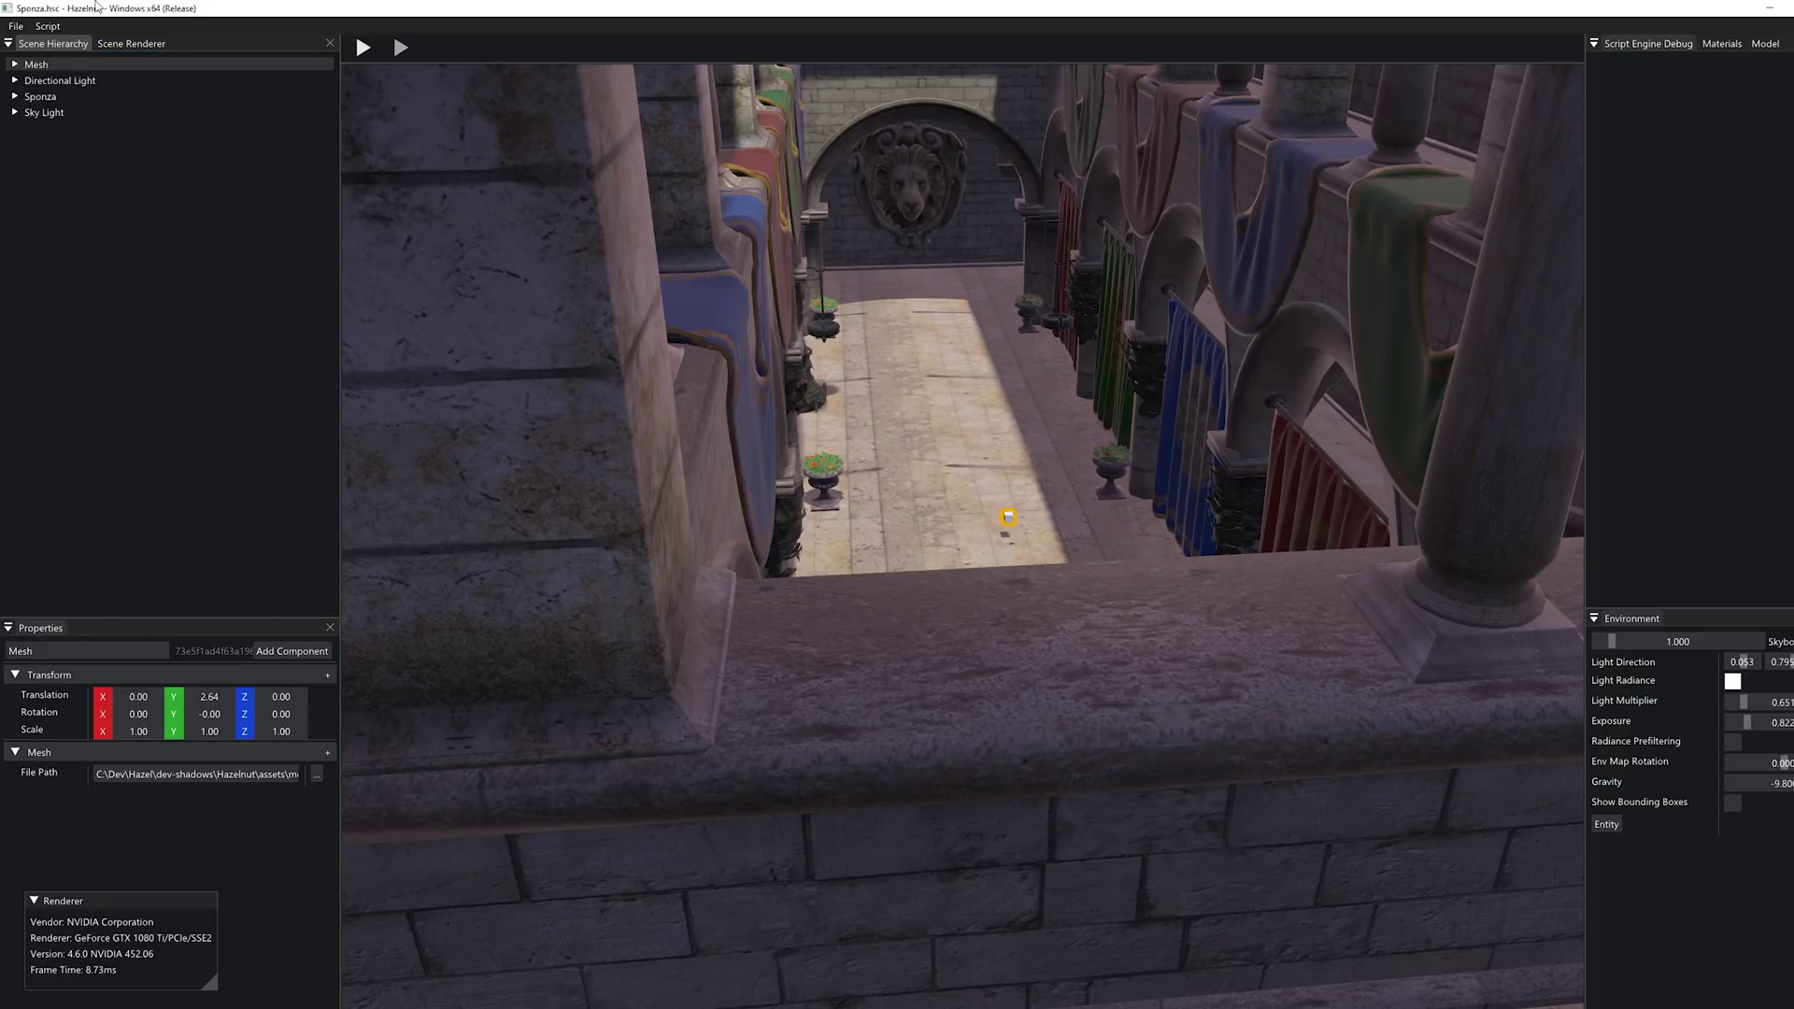
click(60, 81)
key(e)
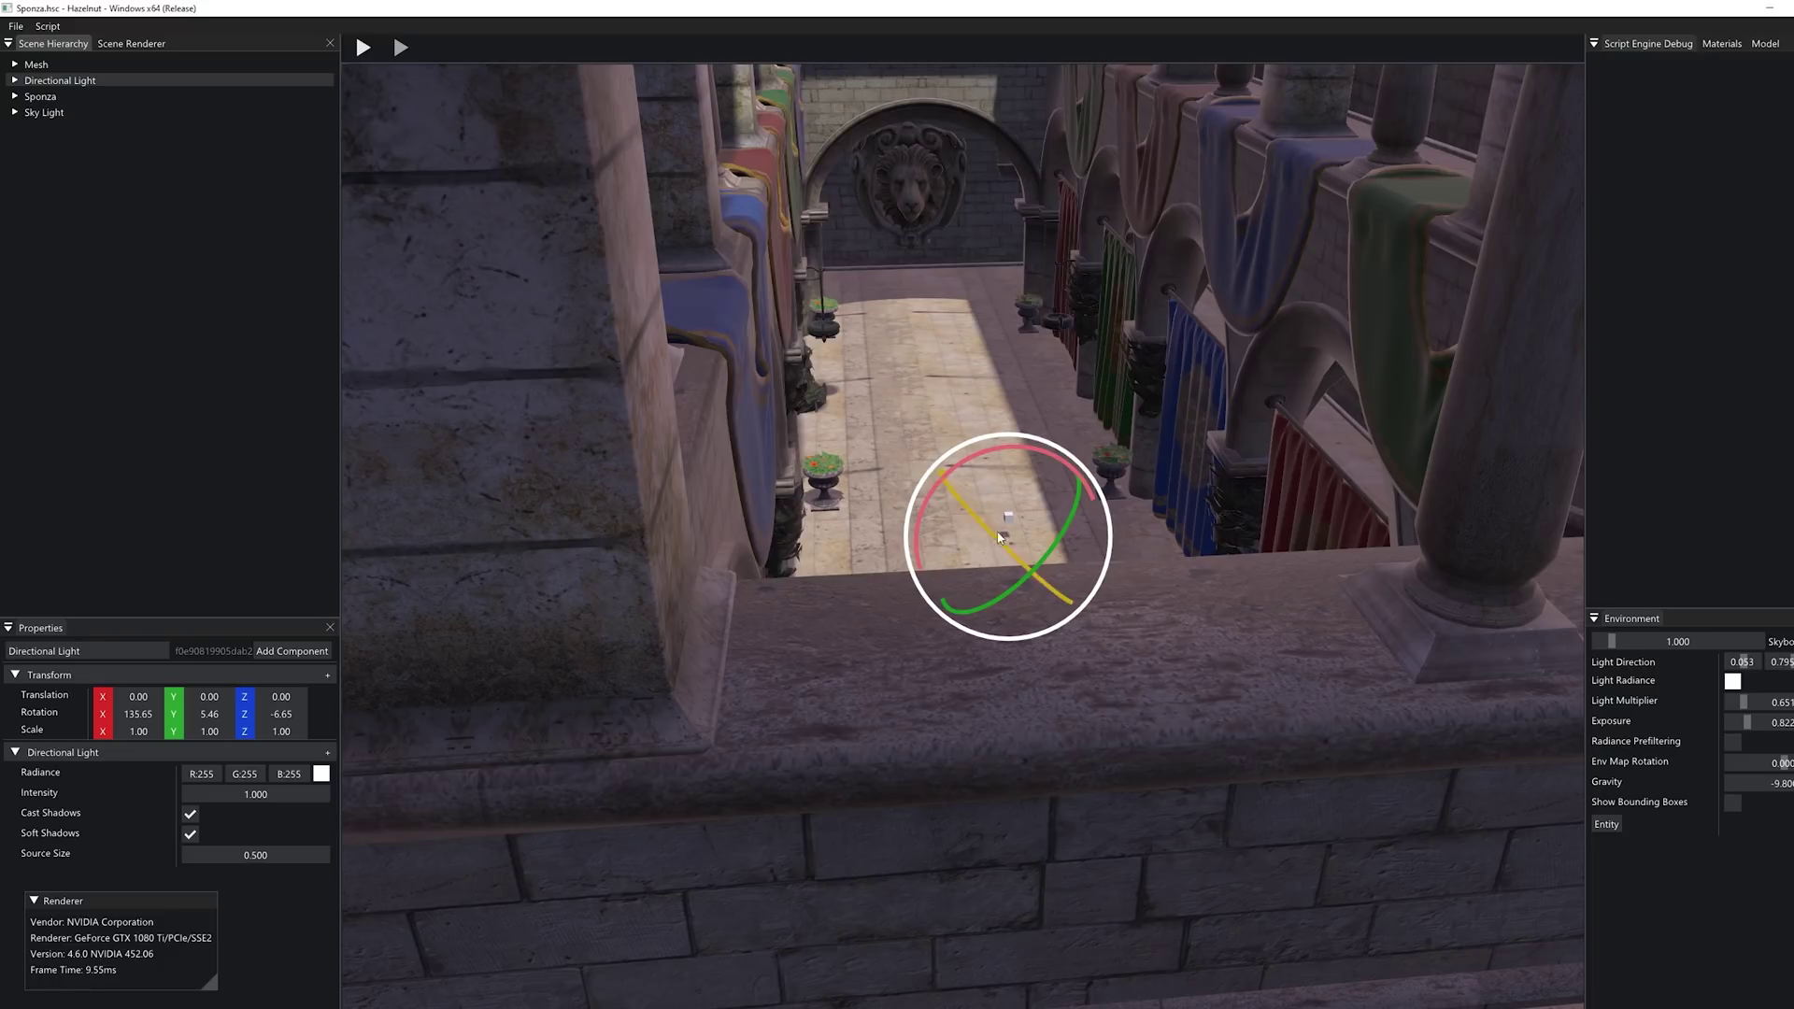
drag(1005, 546, 950, 483)
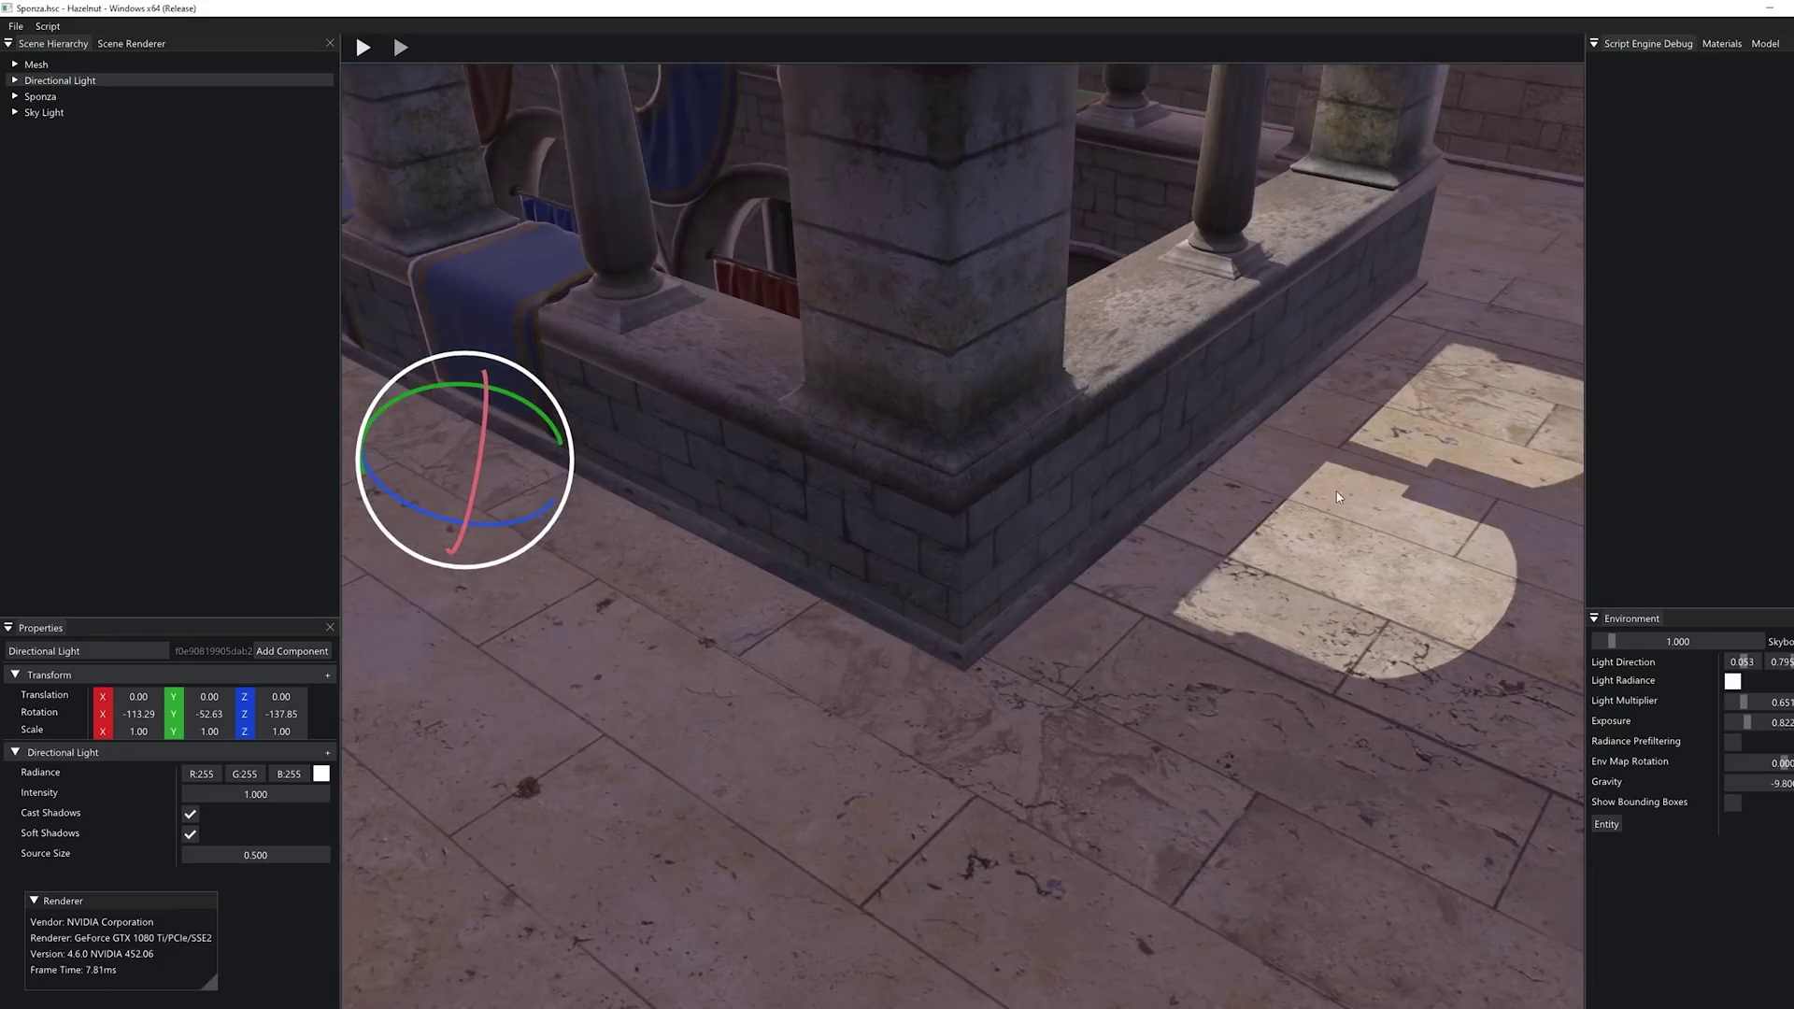
alt+drag(1271, 603, 1075, 495)
alt+drag(887, 219, 1203, 501)
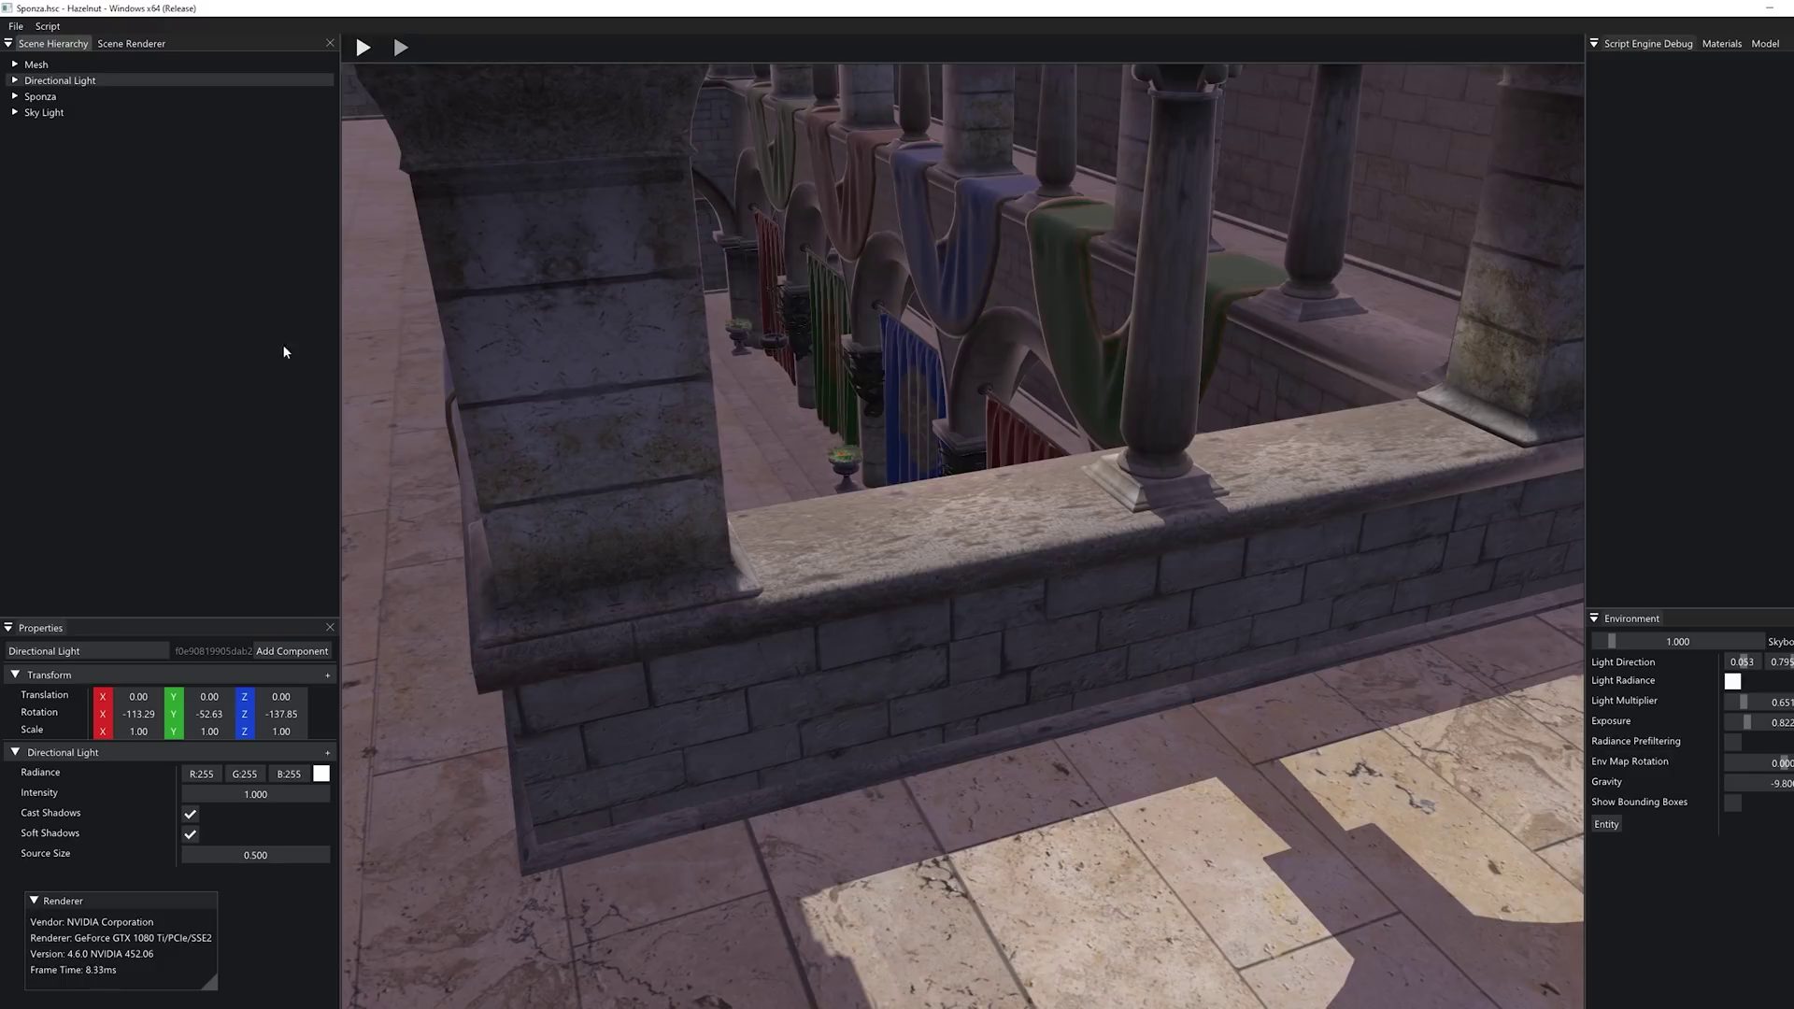
Step: Lower the Sky Light's intensity to 0.05 to darken the ambient lighting
click(56, 112)
double_click(203, 793)
click(203, 793)
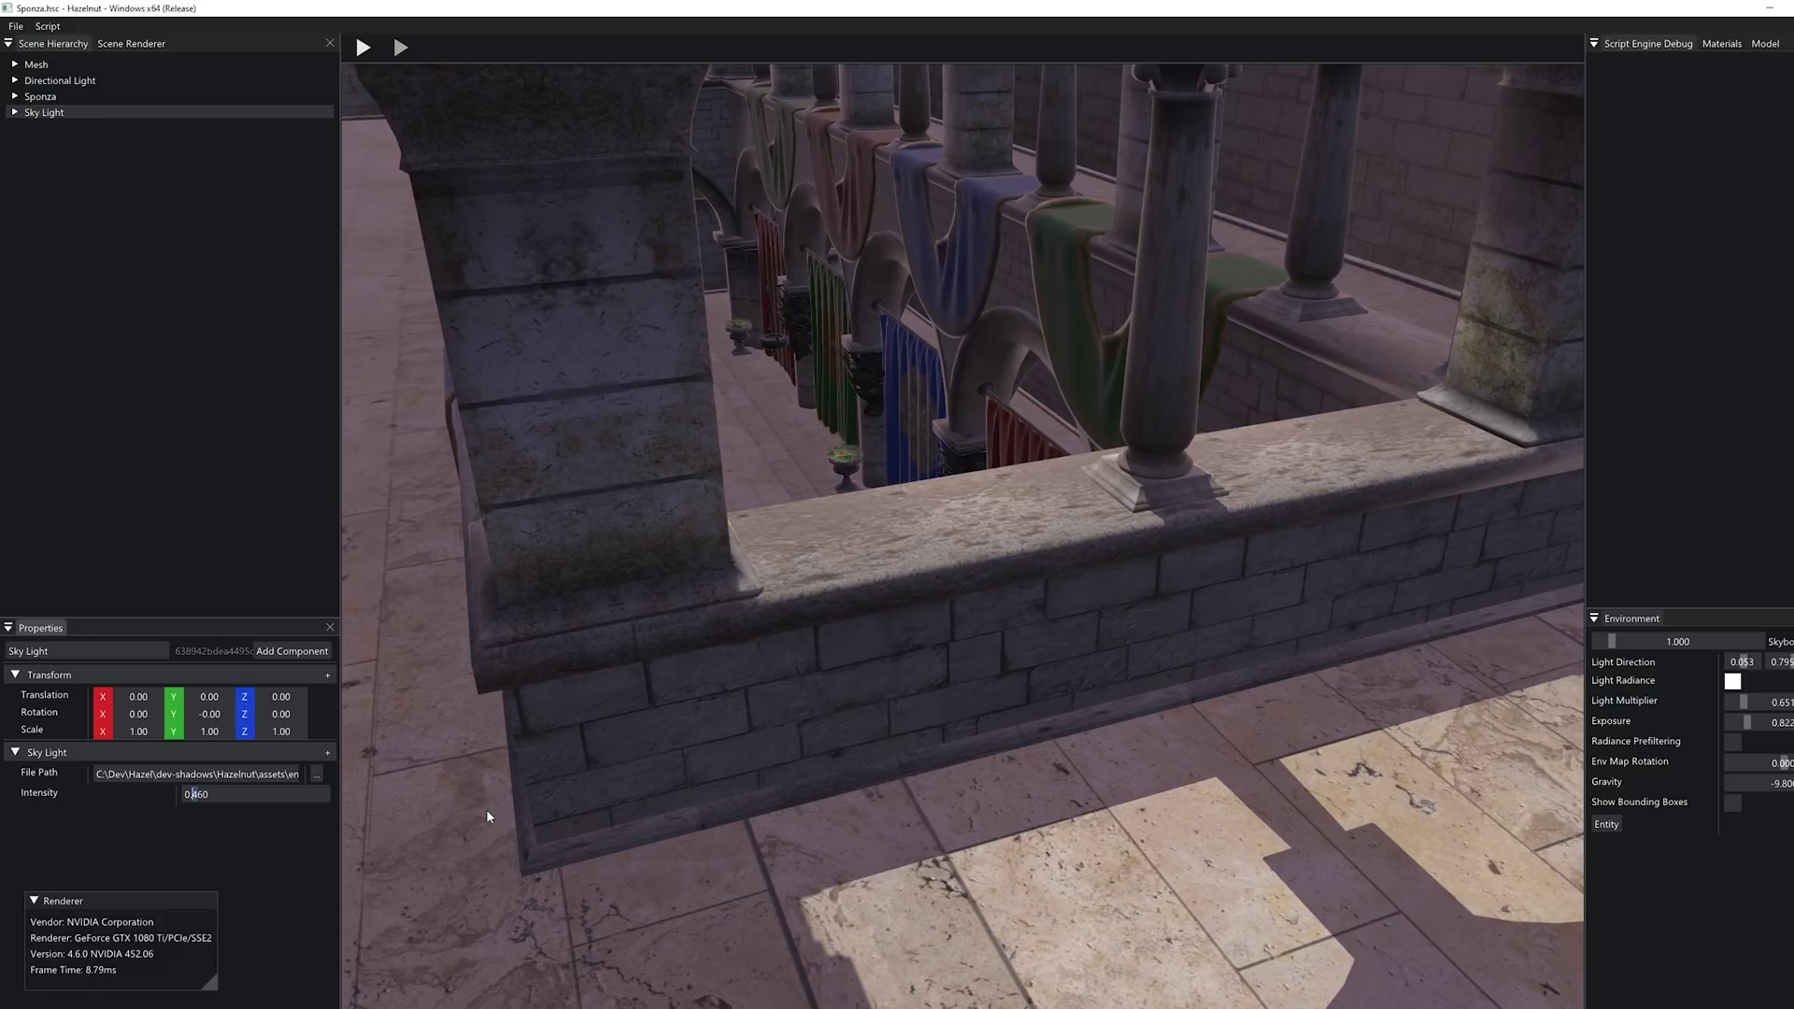
key(Delete)
text(0)
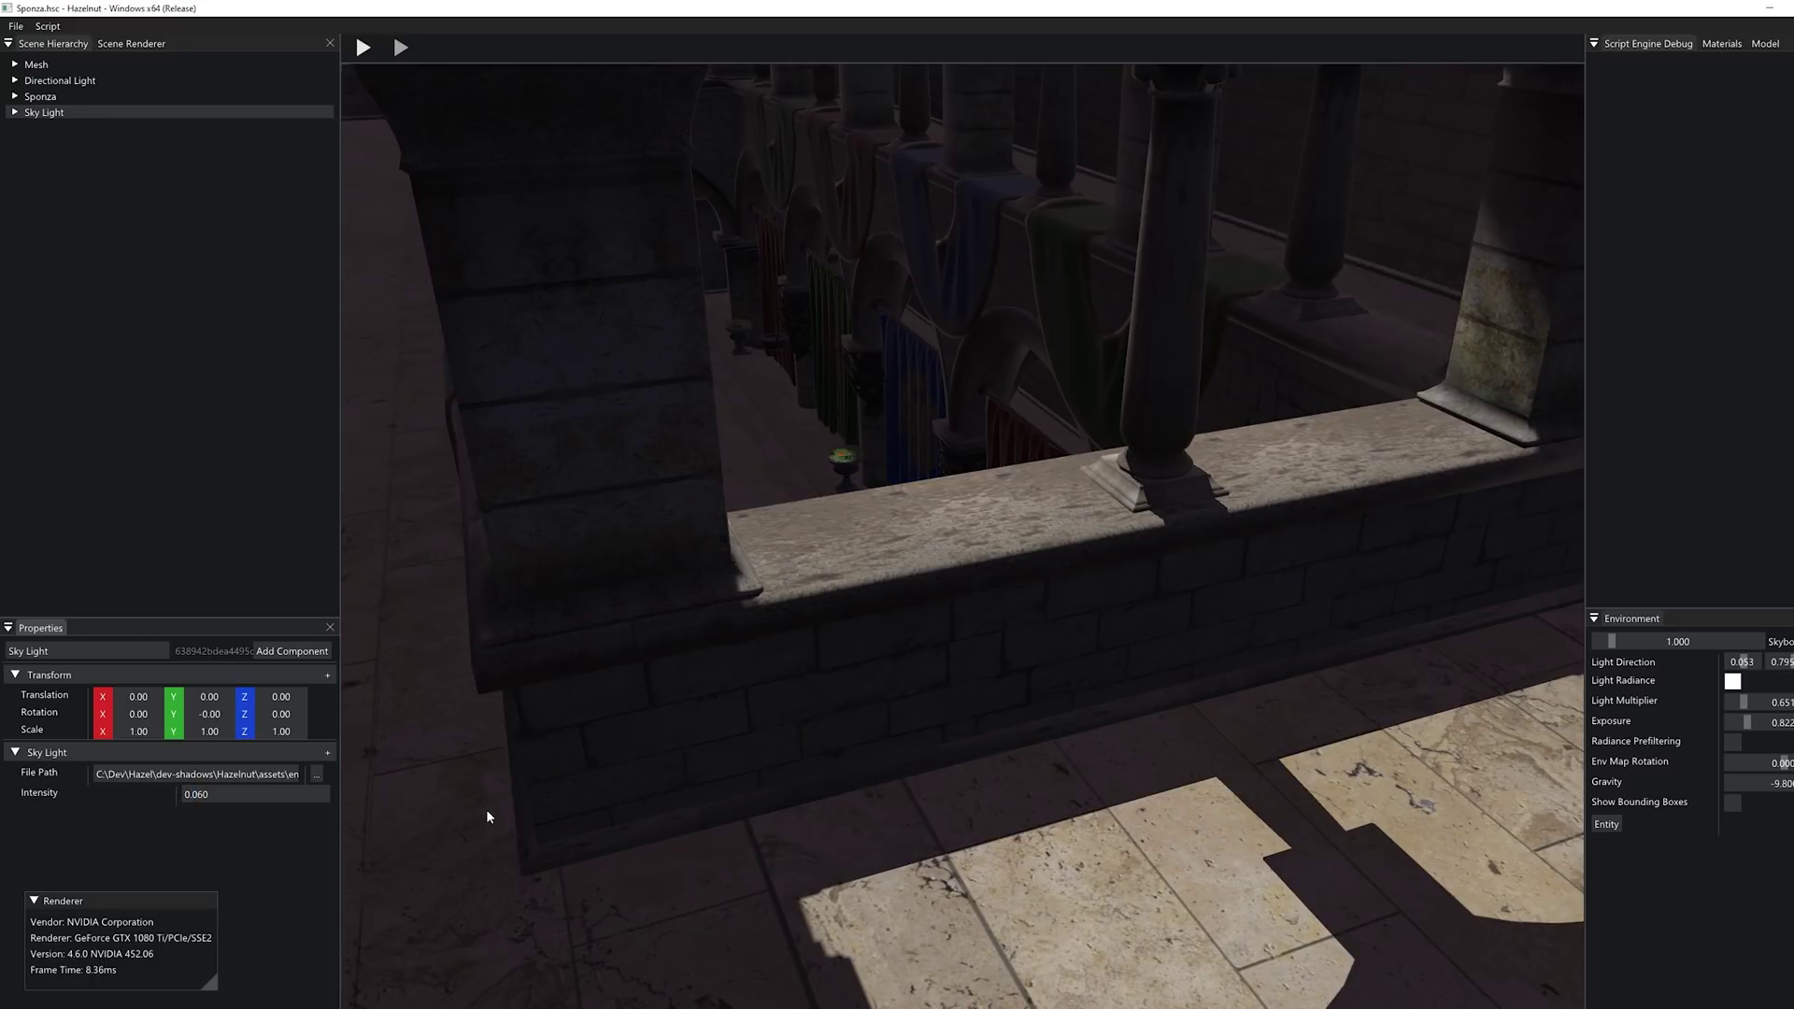
key(Delete)
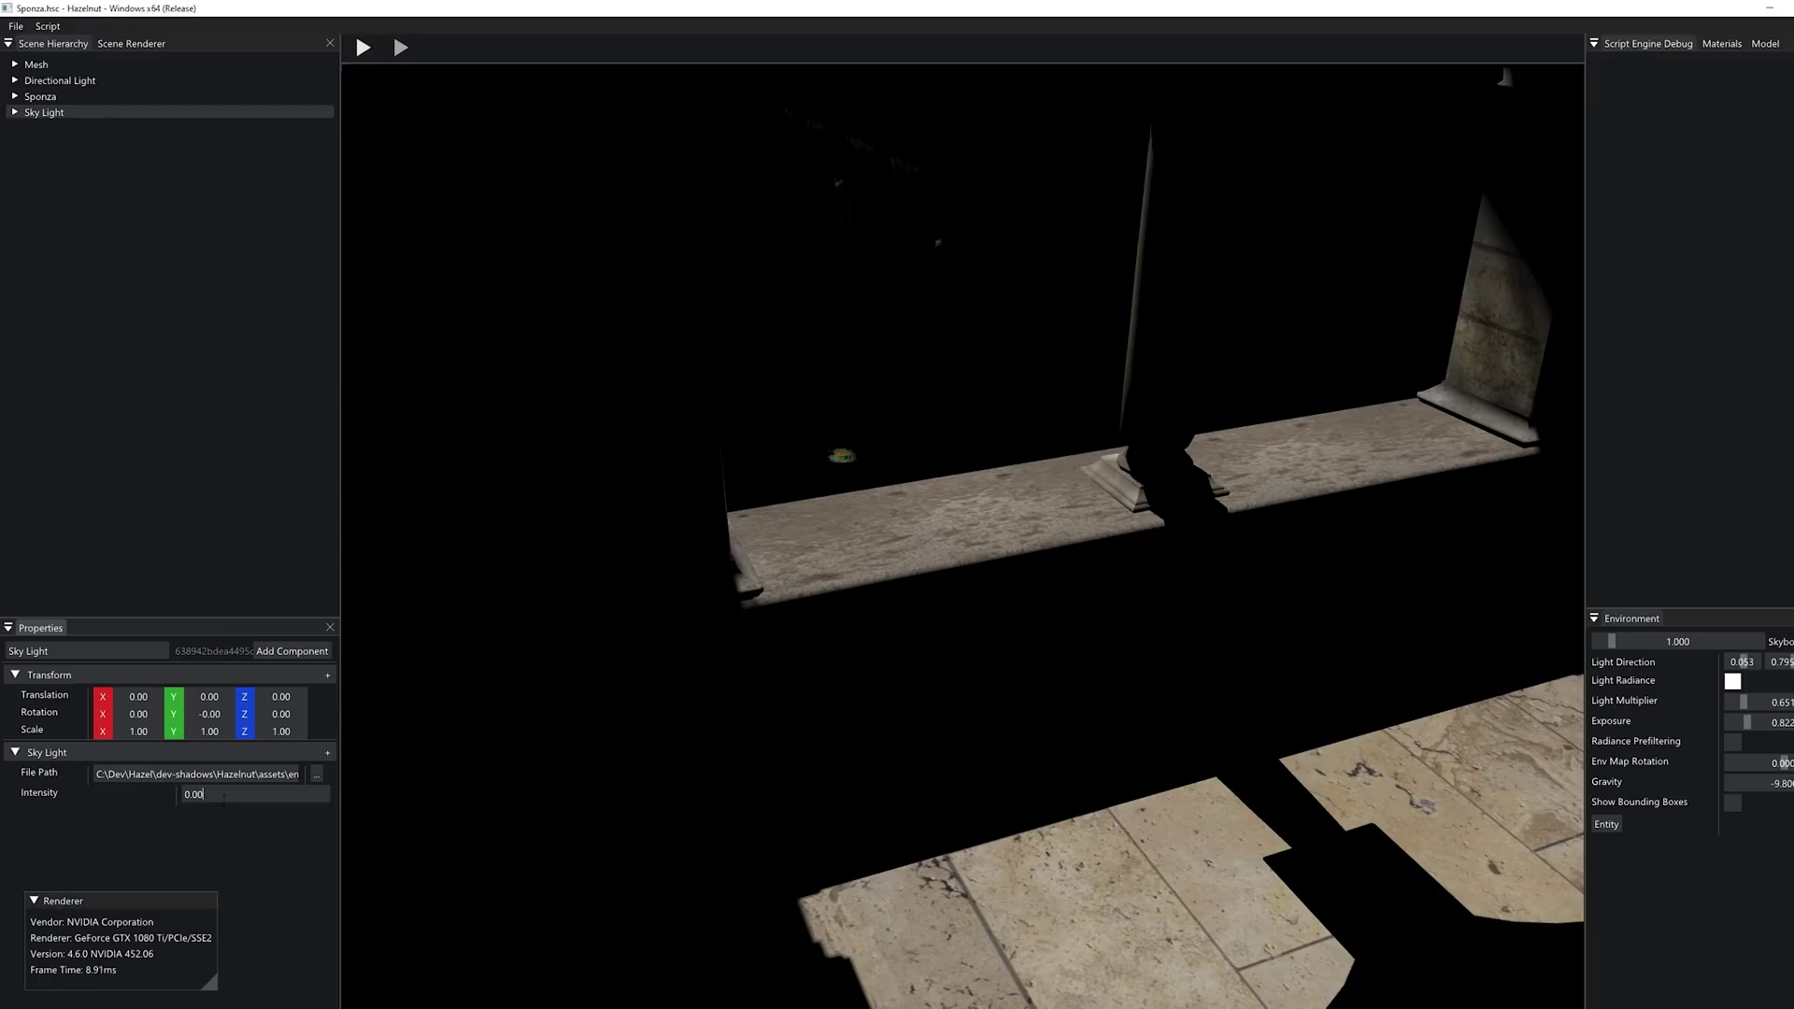
text(1)
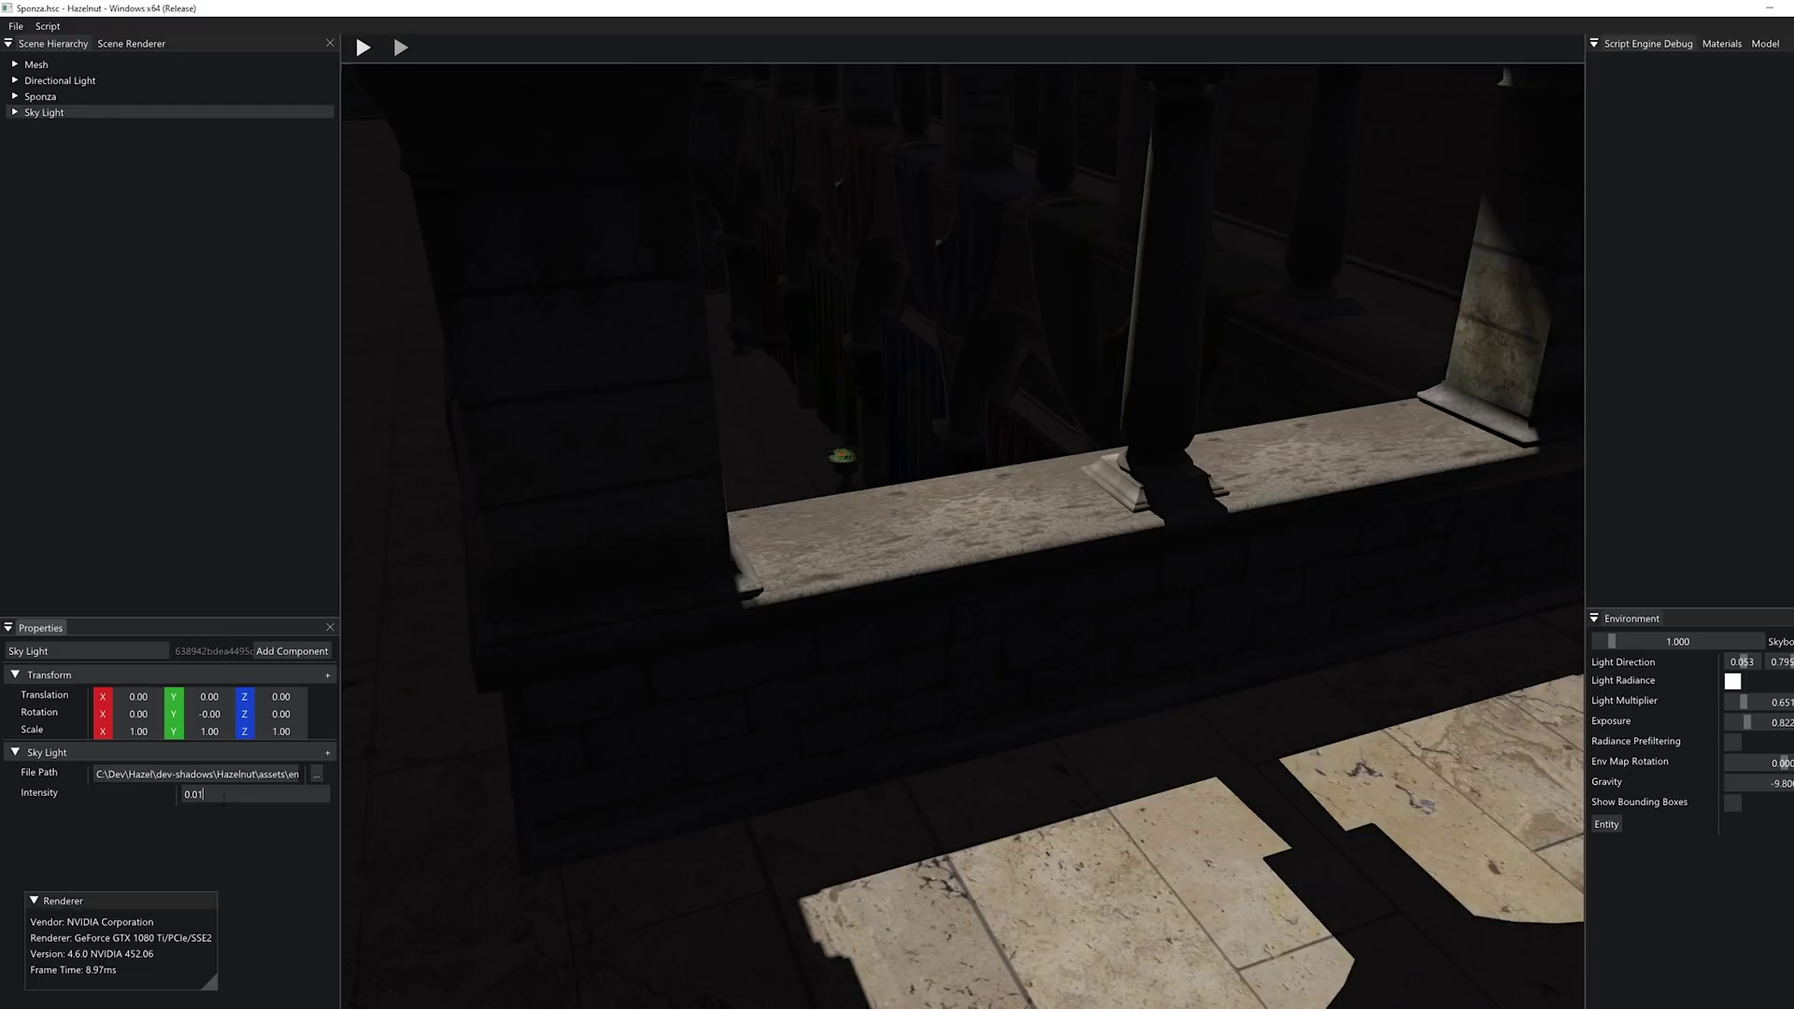
key(BackSpace)
text(4)
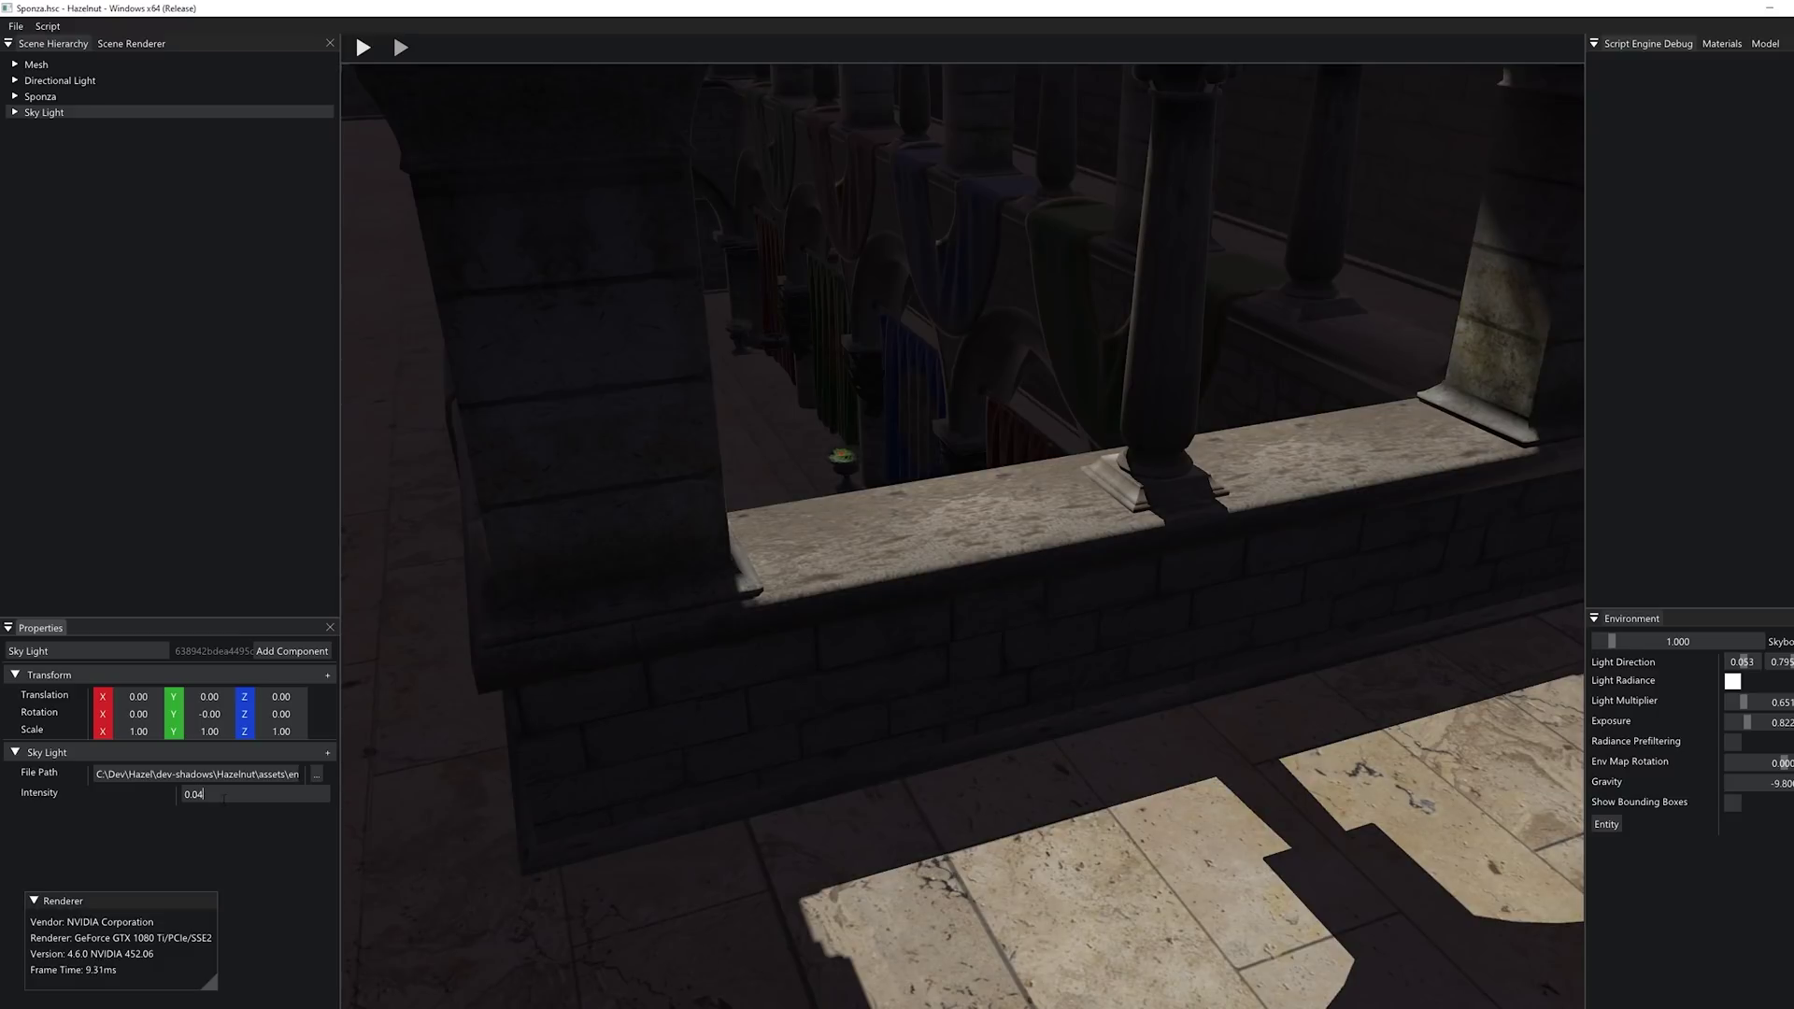
key(Return)
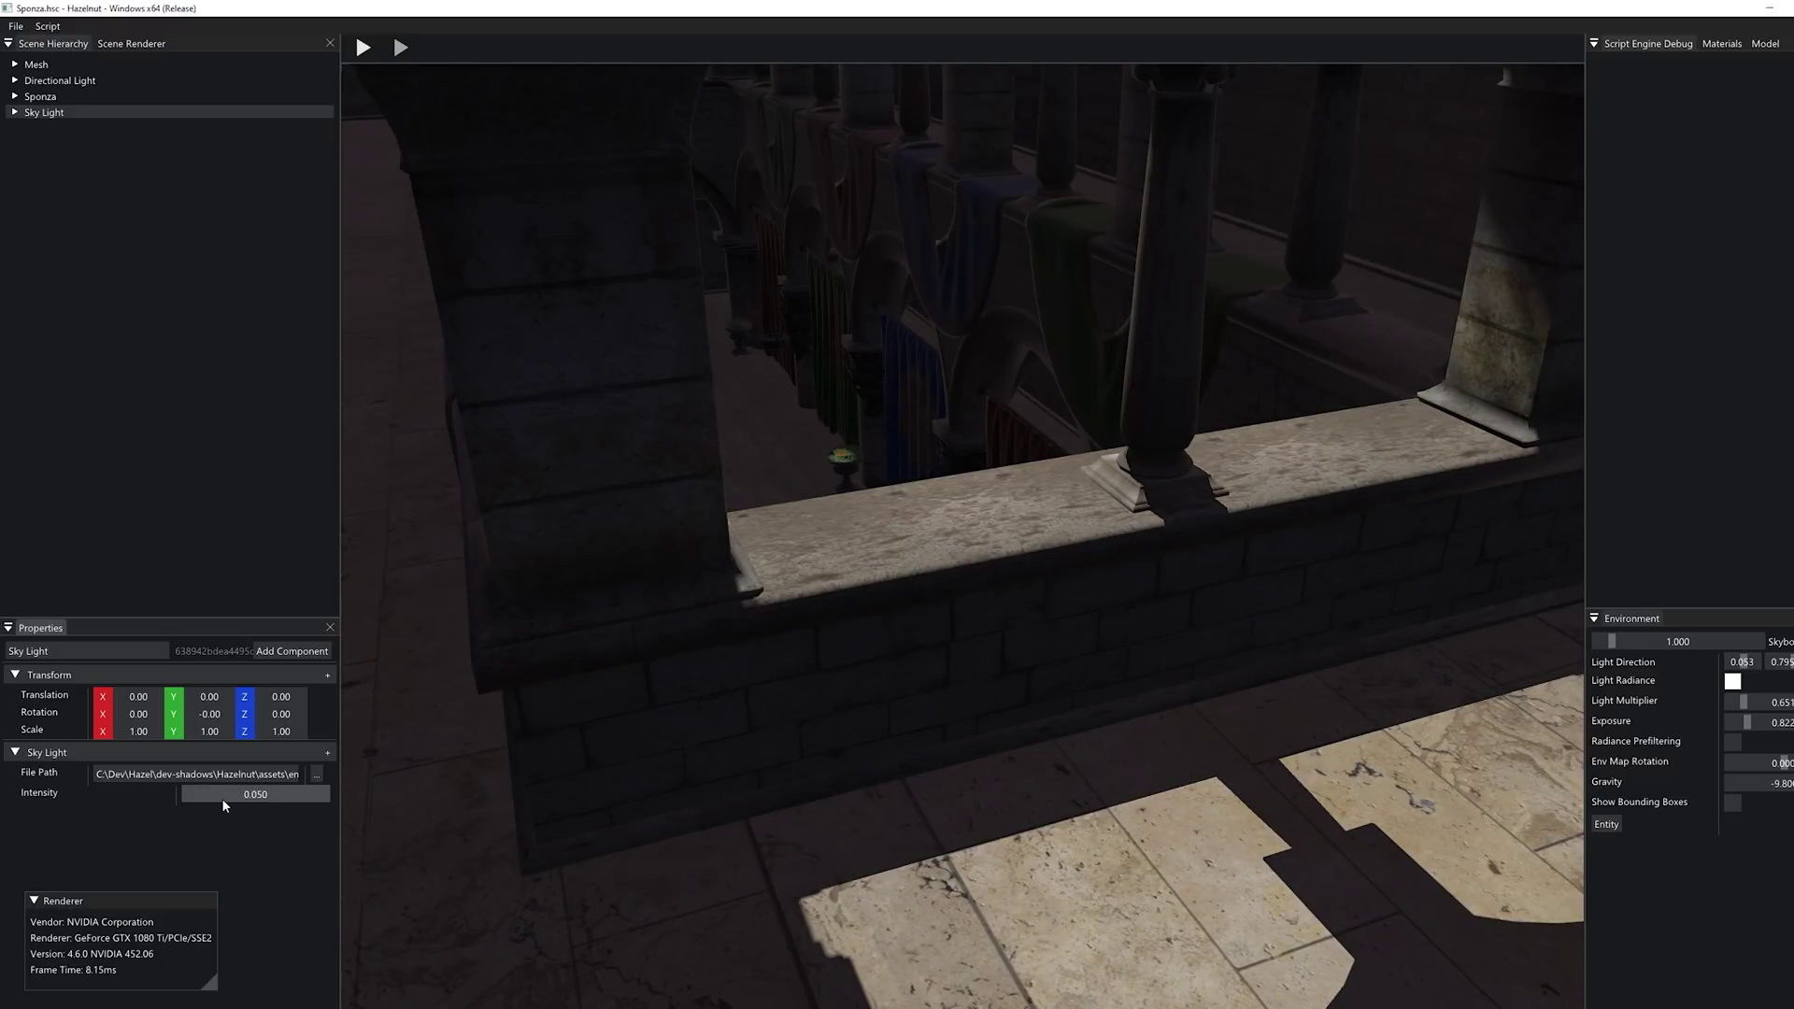
Step: Set the Directional Light's intensity to 1.5
alt+drag(1035, 491, 996, 503)
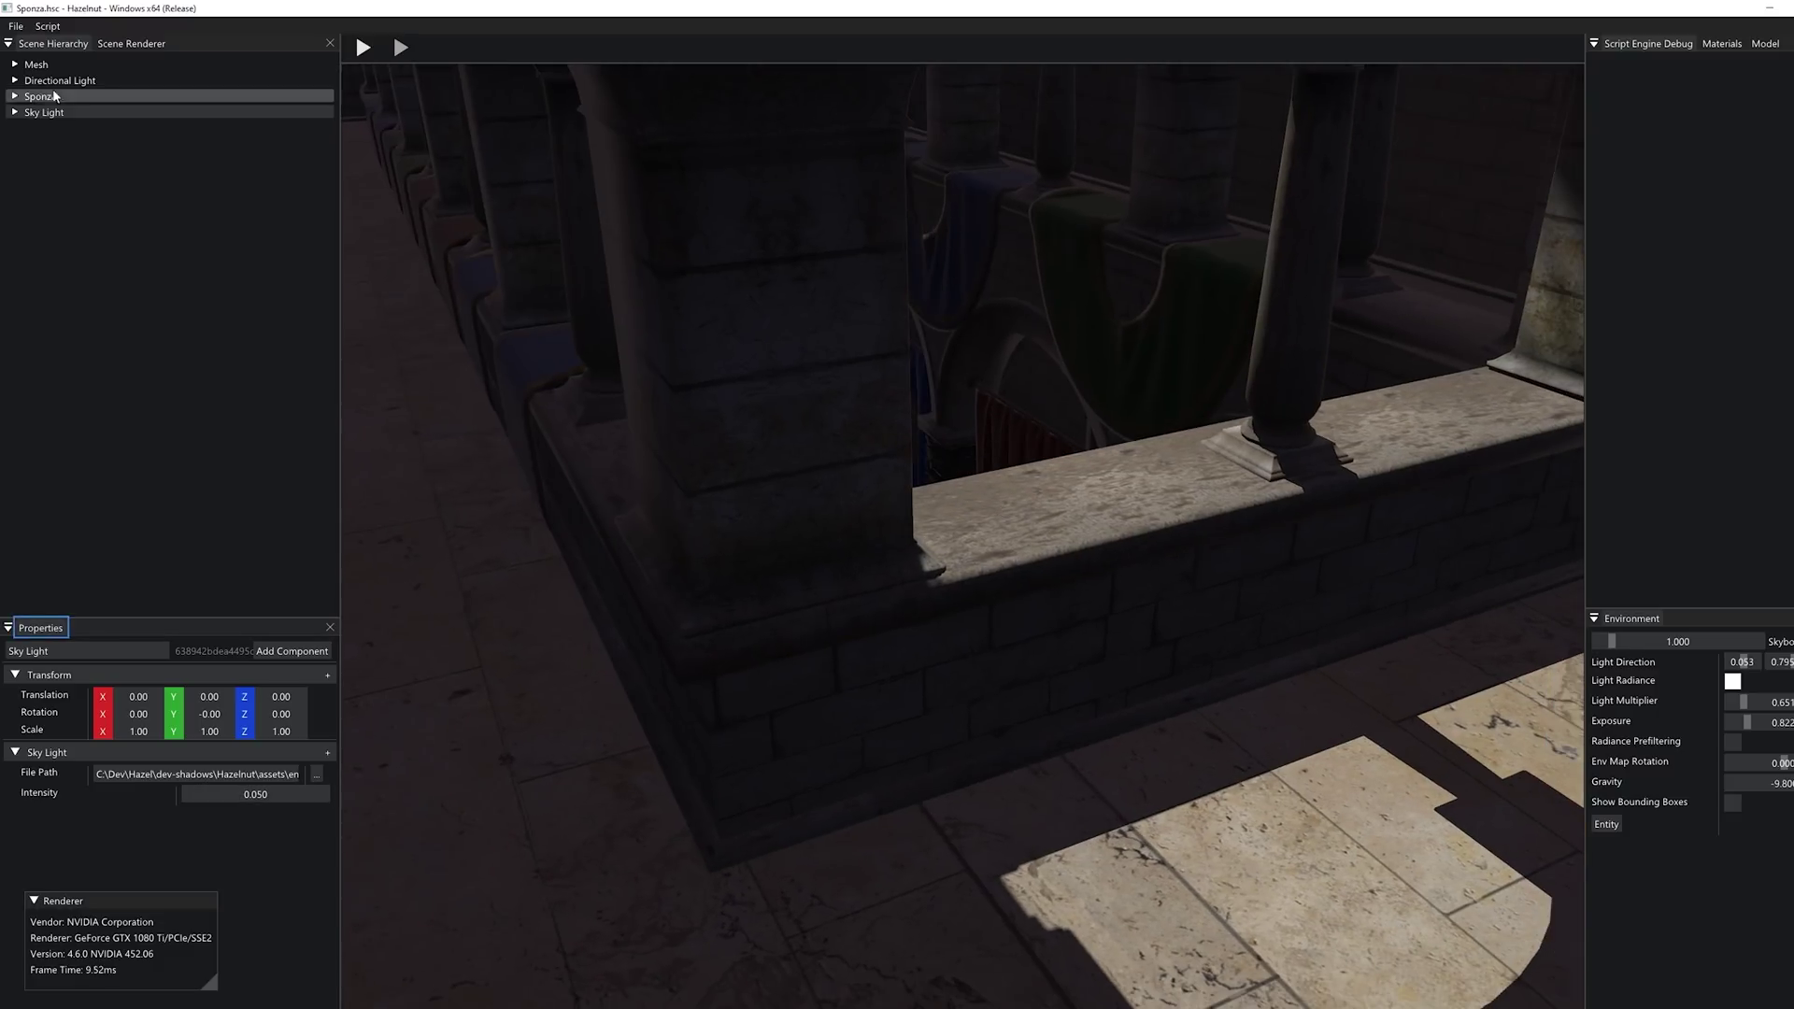
click(84, 80)
mouse_move(263, 789)
mouse_down()
mouse_move(284, 792)
mouse_move(269, 791)
mouse_up()
double_click(267, 792)
text(1.5)
key(Return)
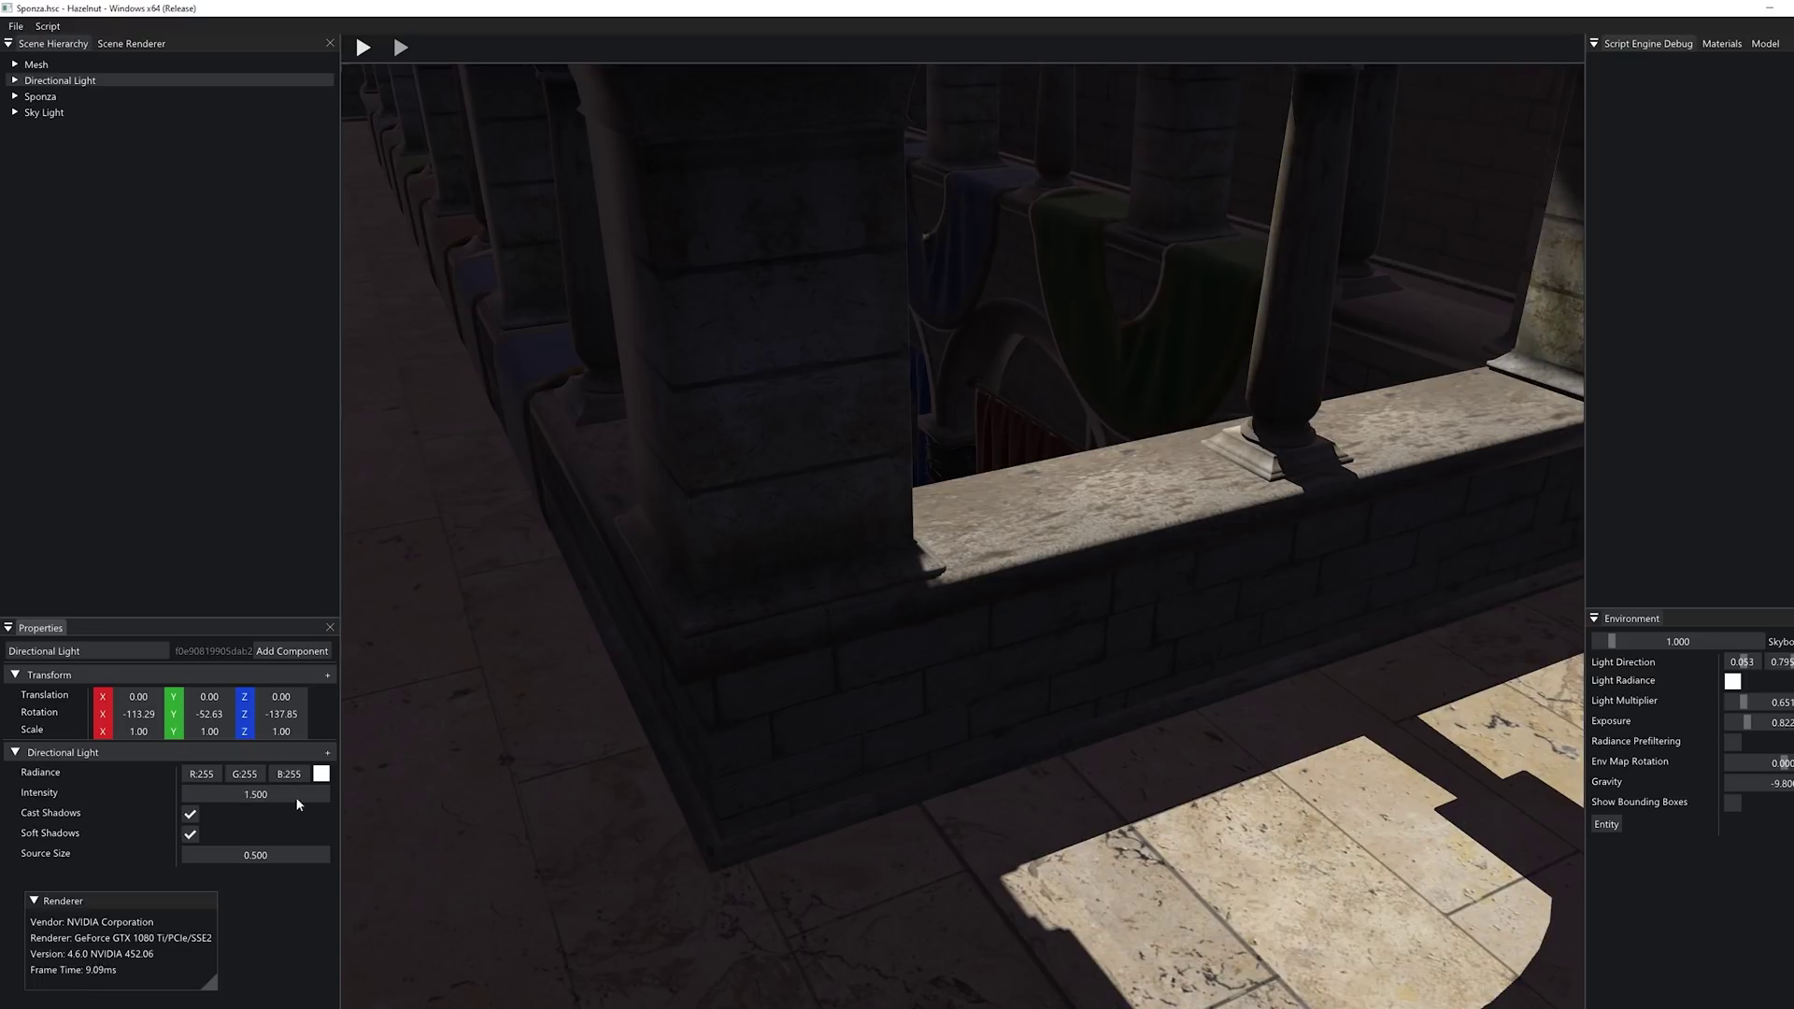
Step: Tint the Directional Light's radiance light blue, about R 148, G 206, B 255, and check the balcony lighting
click(322, 774)
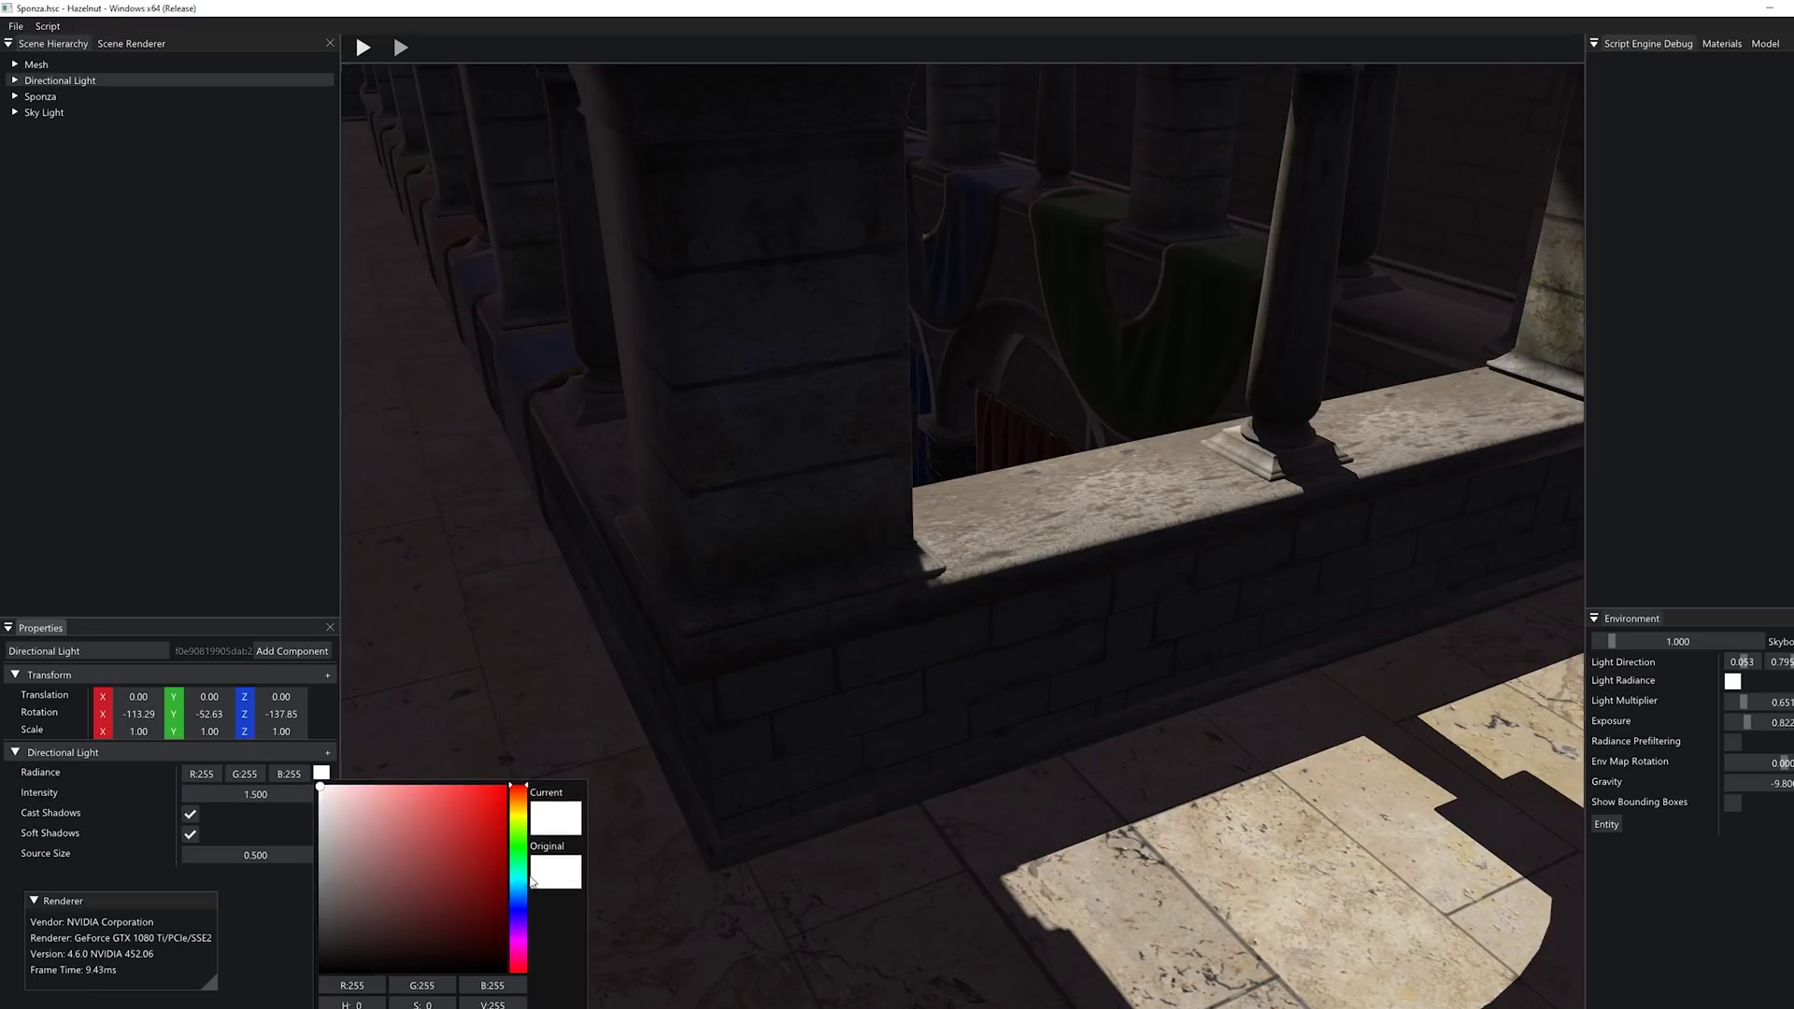
drag(522, 852, 522, 867)
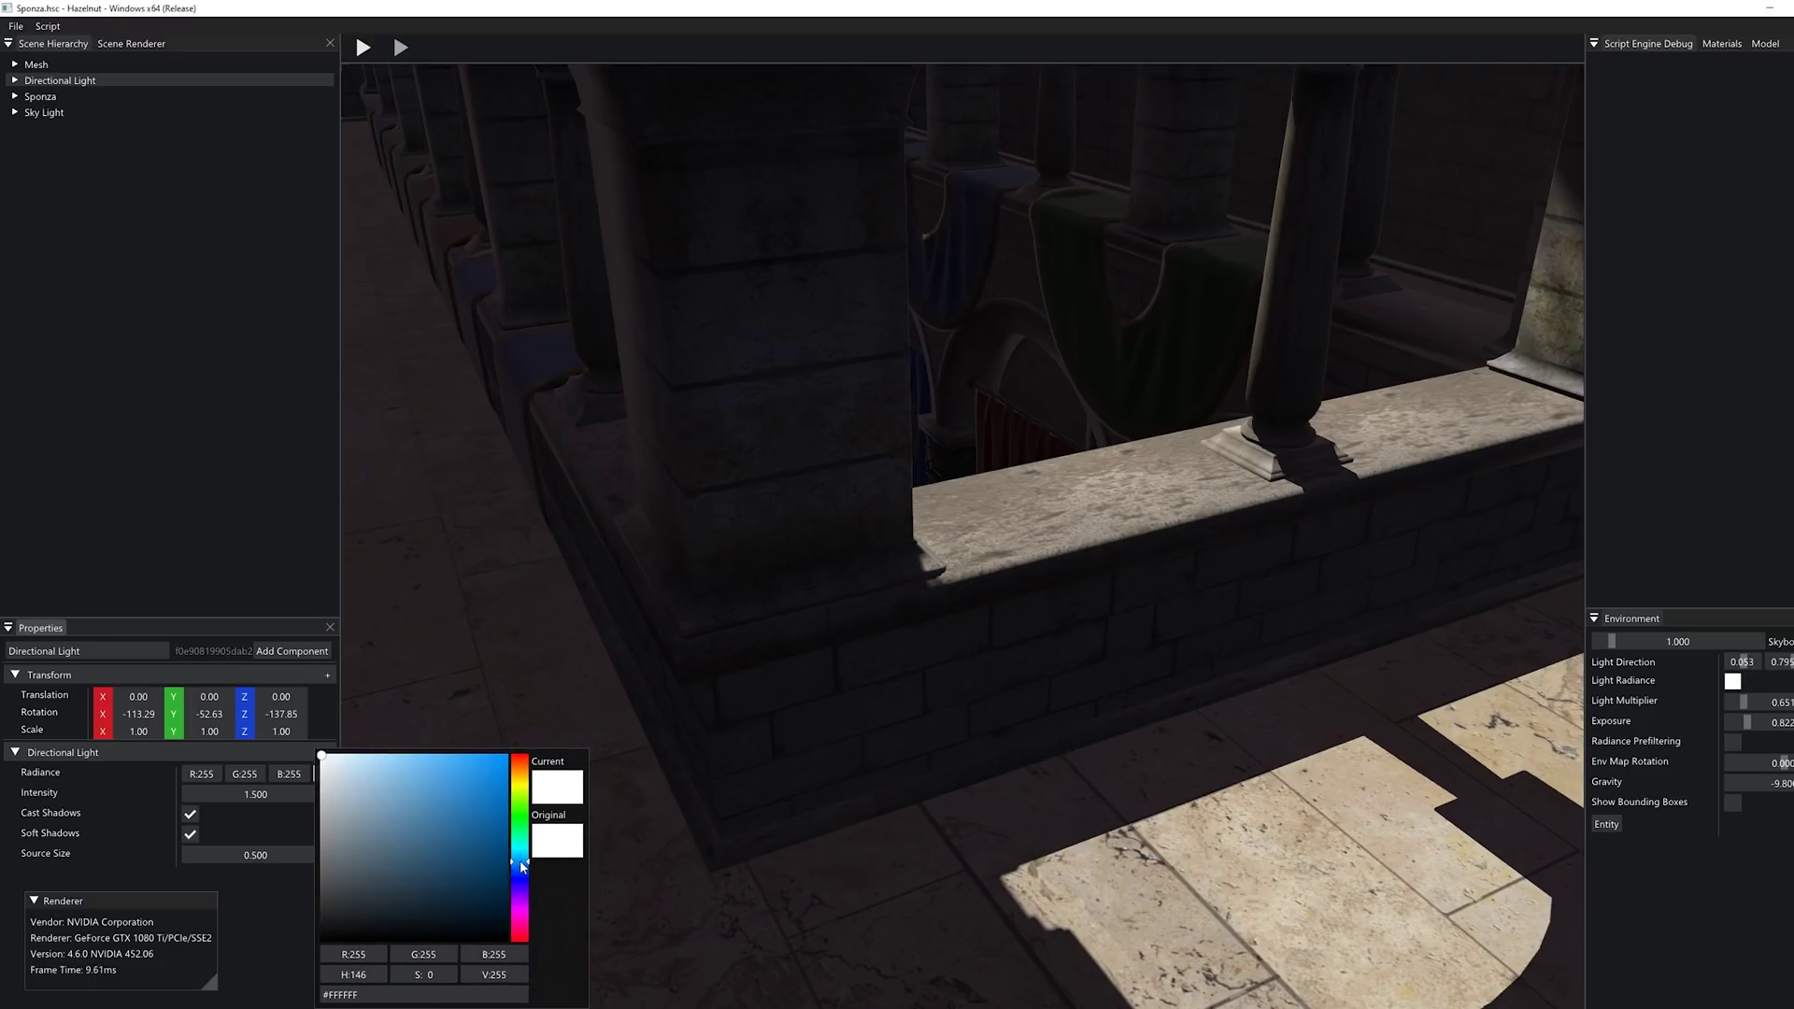
drag(391, 772, 399, 697)
mouse_move(1114, 549)
alt+mouse_down()
mouse_move(1077, 575)
mouse_move(1064, 551)
mouse_move(1079, 561)
mouse_move(1101, 507)
alt+mouse_up()
alt+drag(996, 292, 1041, 397)
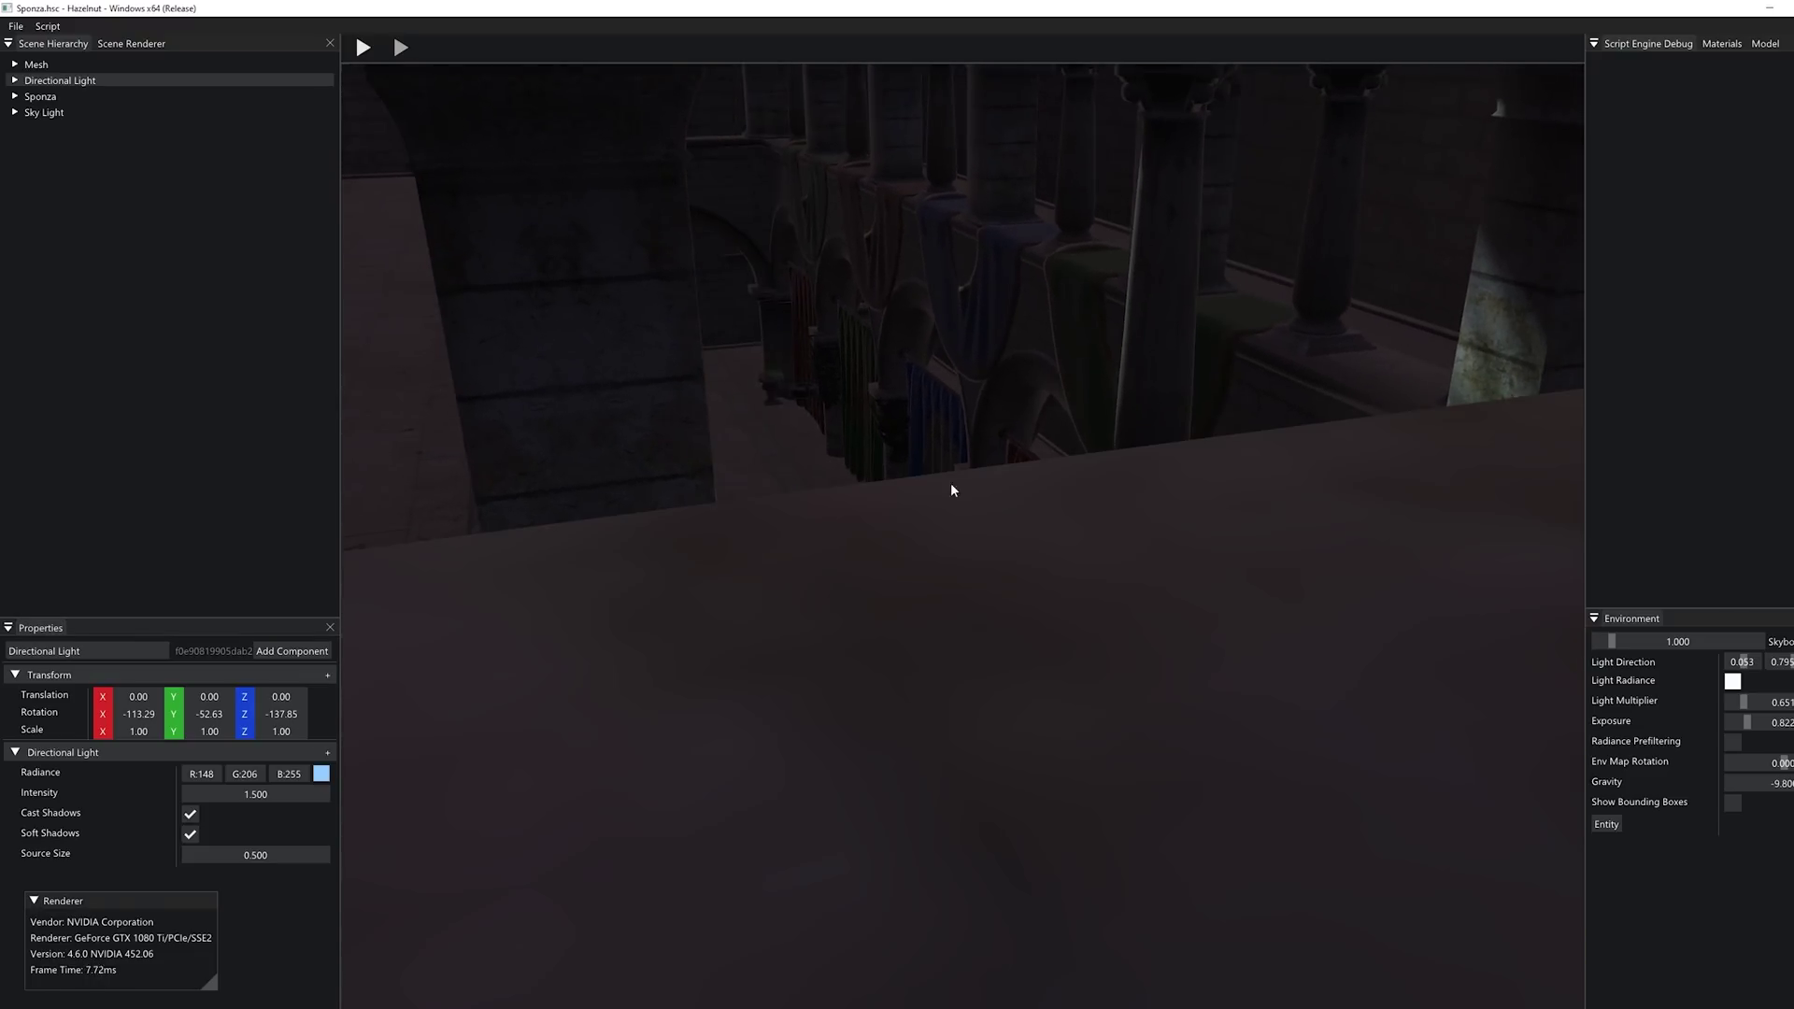
Step: Increase the environment exposure to about 1.68 while viewing the sunlit balcony ledge
alt+drag(513, 372, 712, 427)
drag(1747, 722, 1765, 724)
alt+drag(1230, 729, 1248, 723)
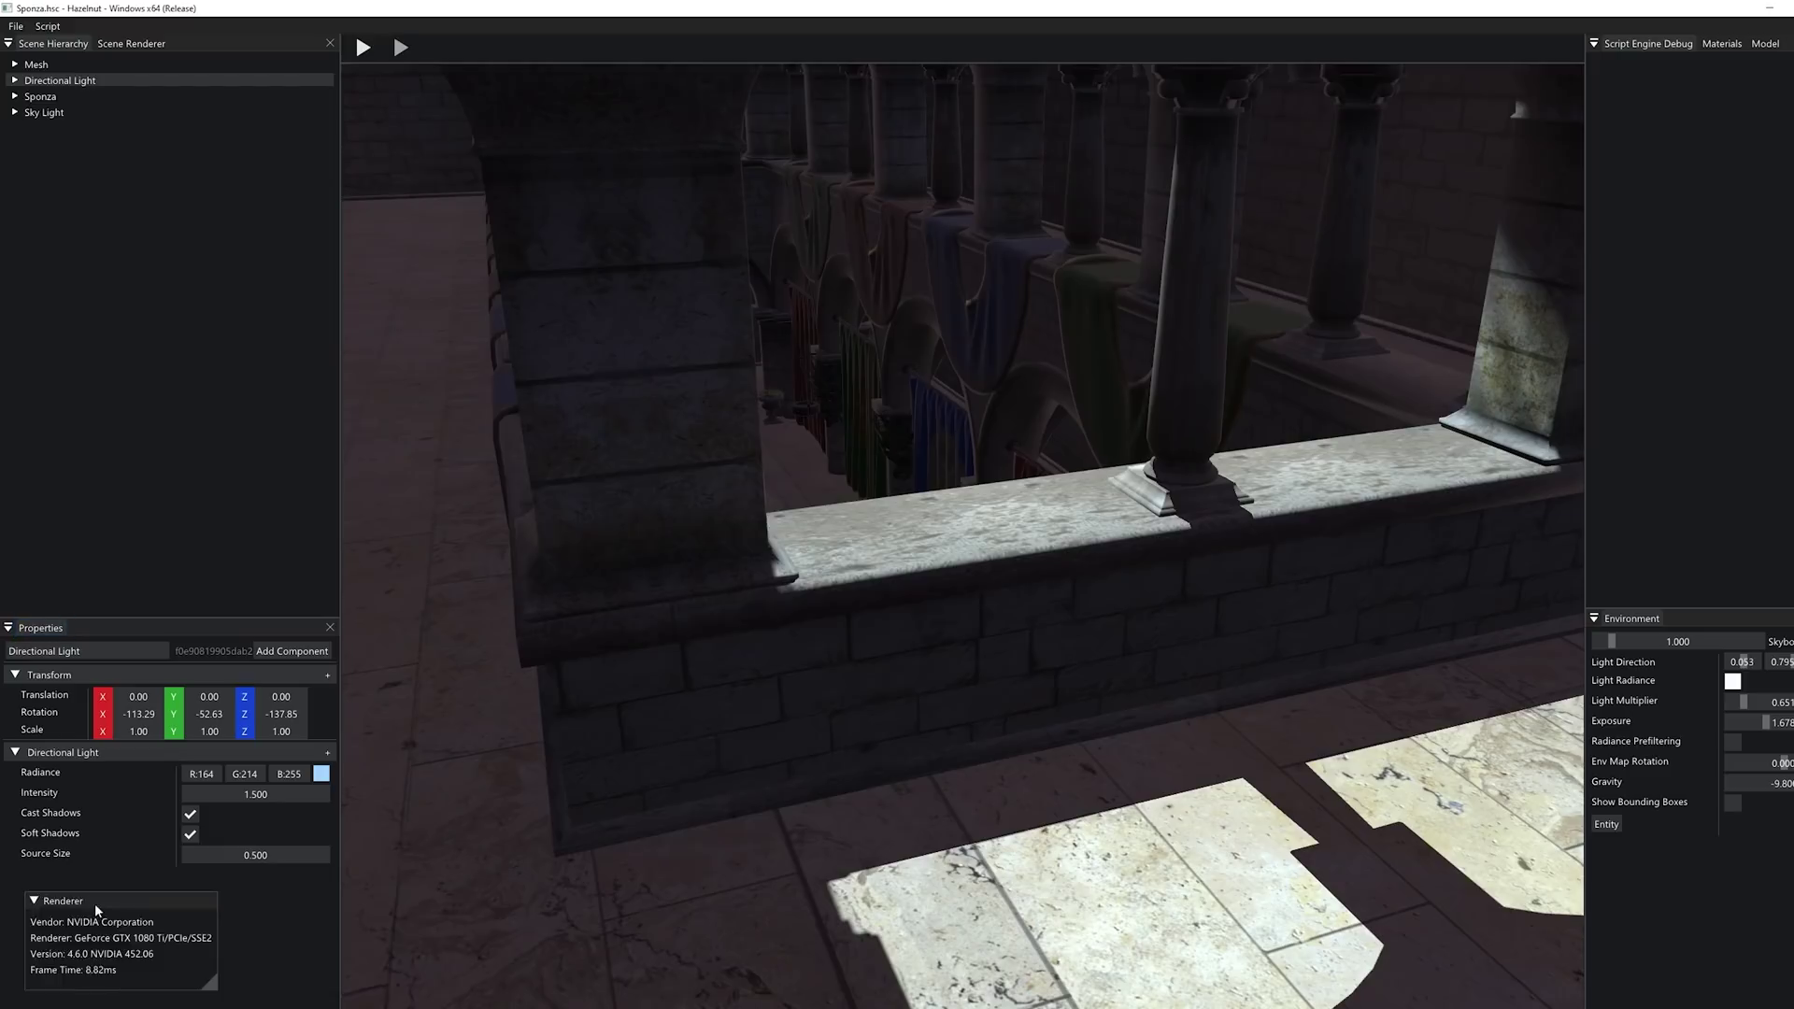
Step: Bring the Renderer statistics window over the viewport to read the frame time, and return it below the light's properties
drag(95, 902, 799, 550)
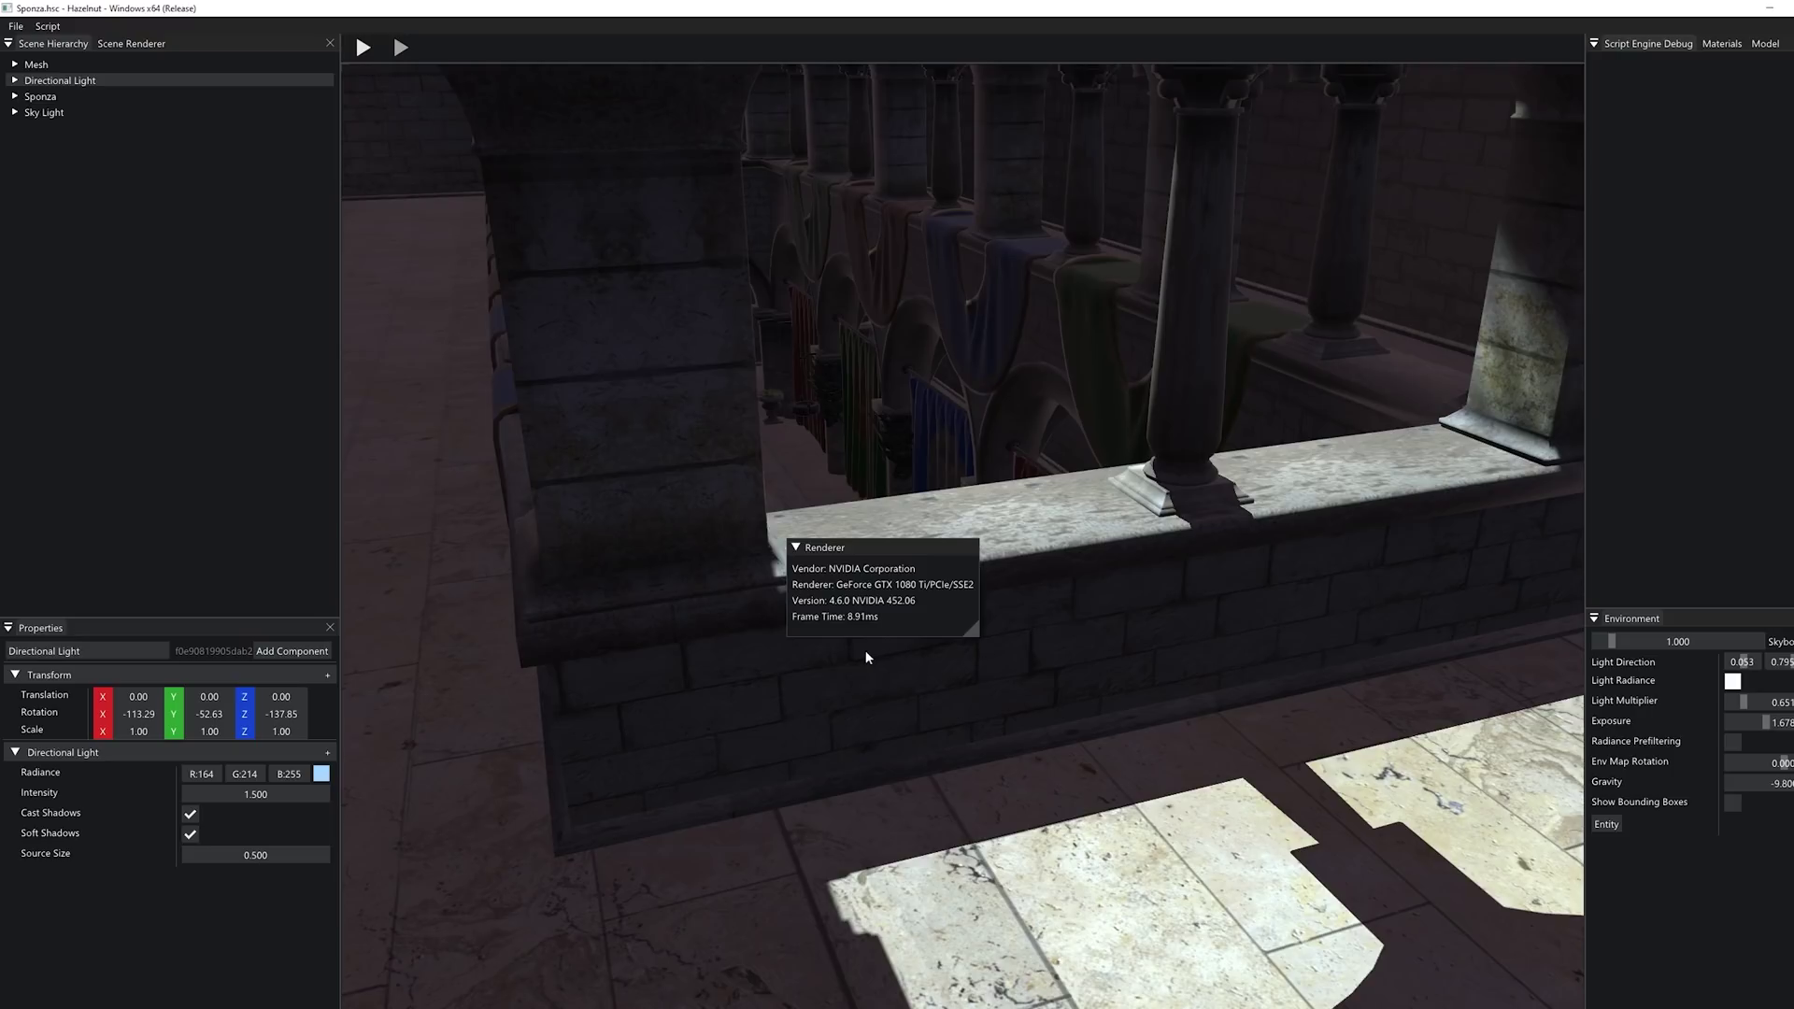
drag(872, 619, 271, 542)
drag(420, 478, 189, 894)
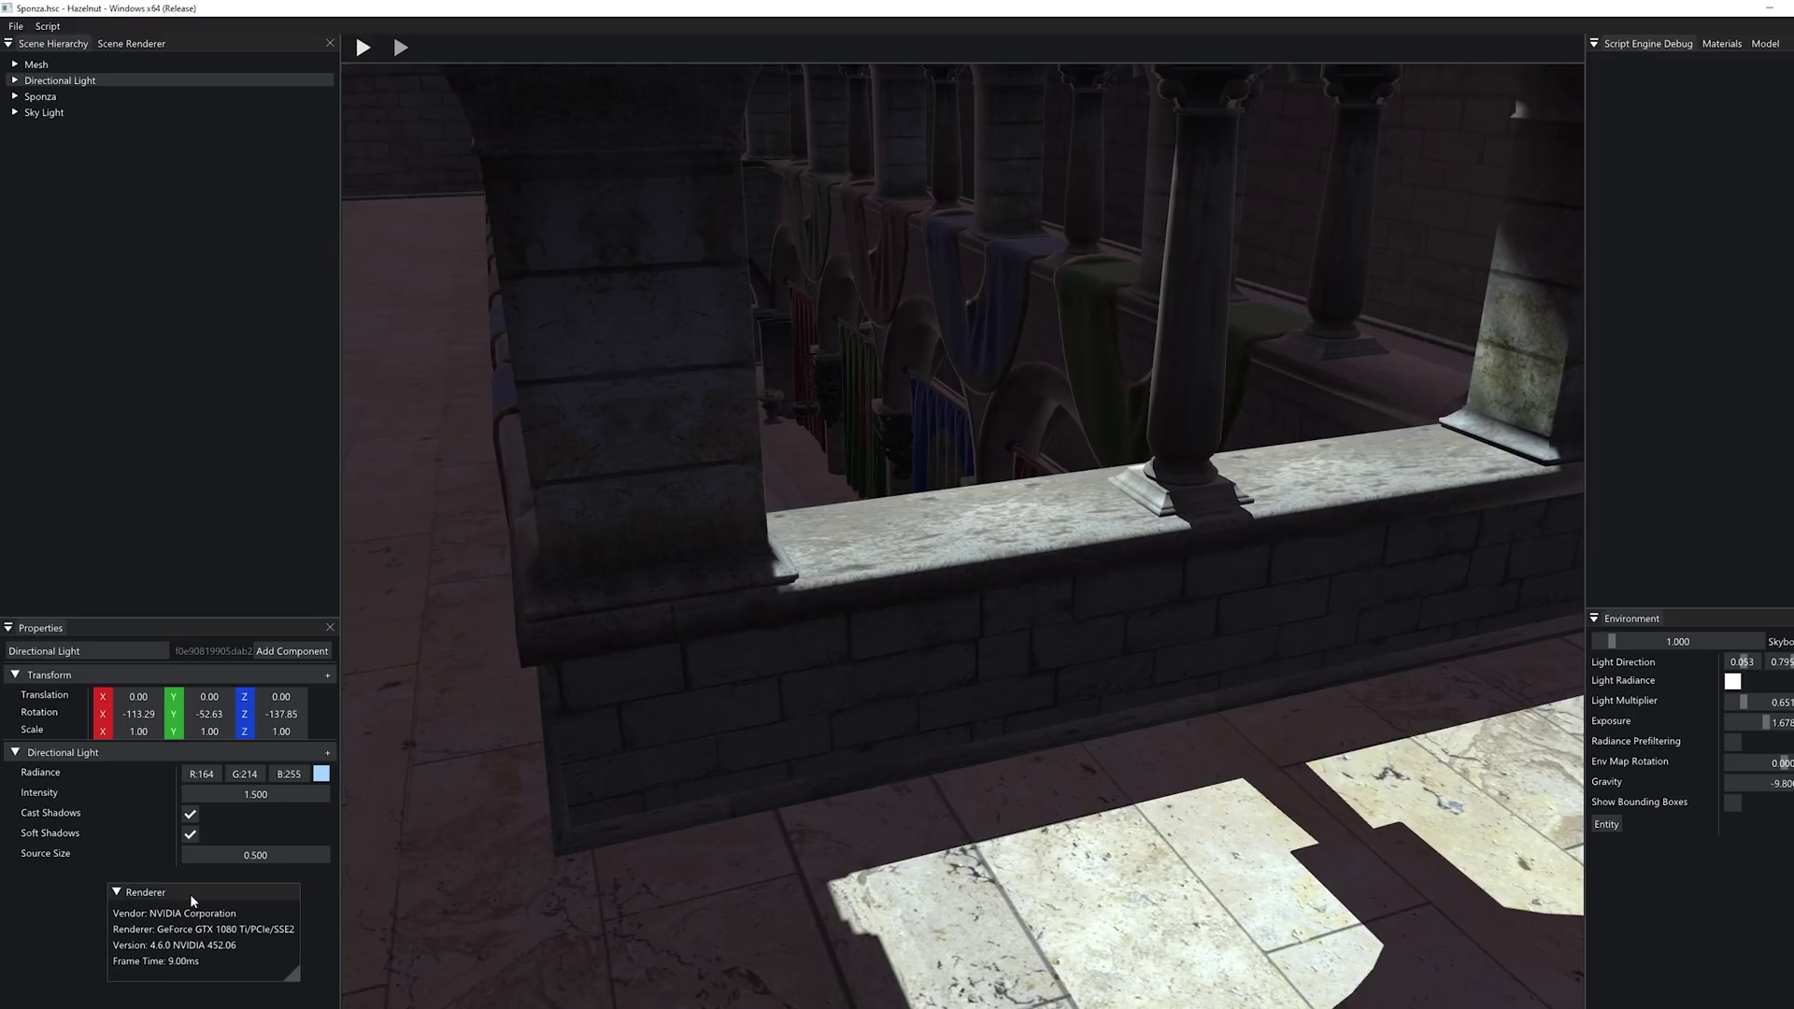
Step: Examine the shadows and frame time around Sponza's balcony columns, ledge and sunlit courtyard from several angles
drag(202, 895, 200, 896)
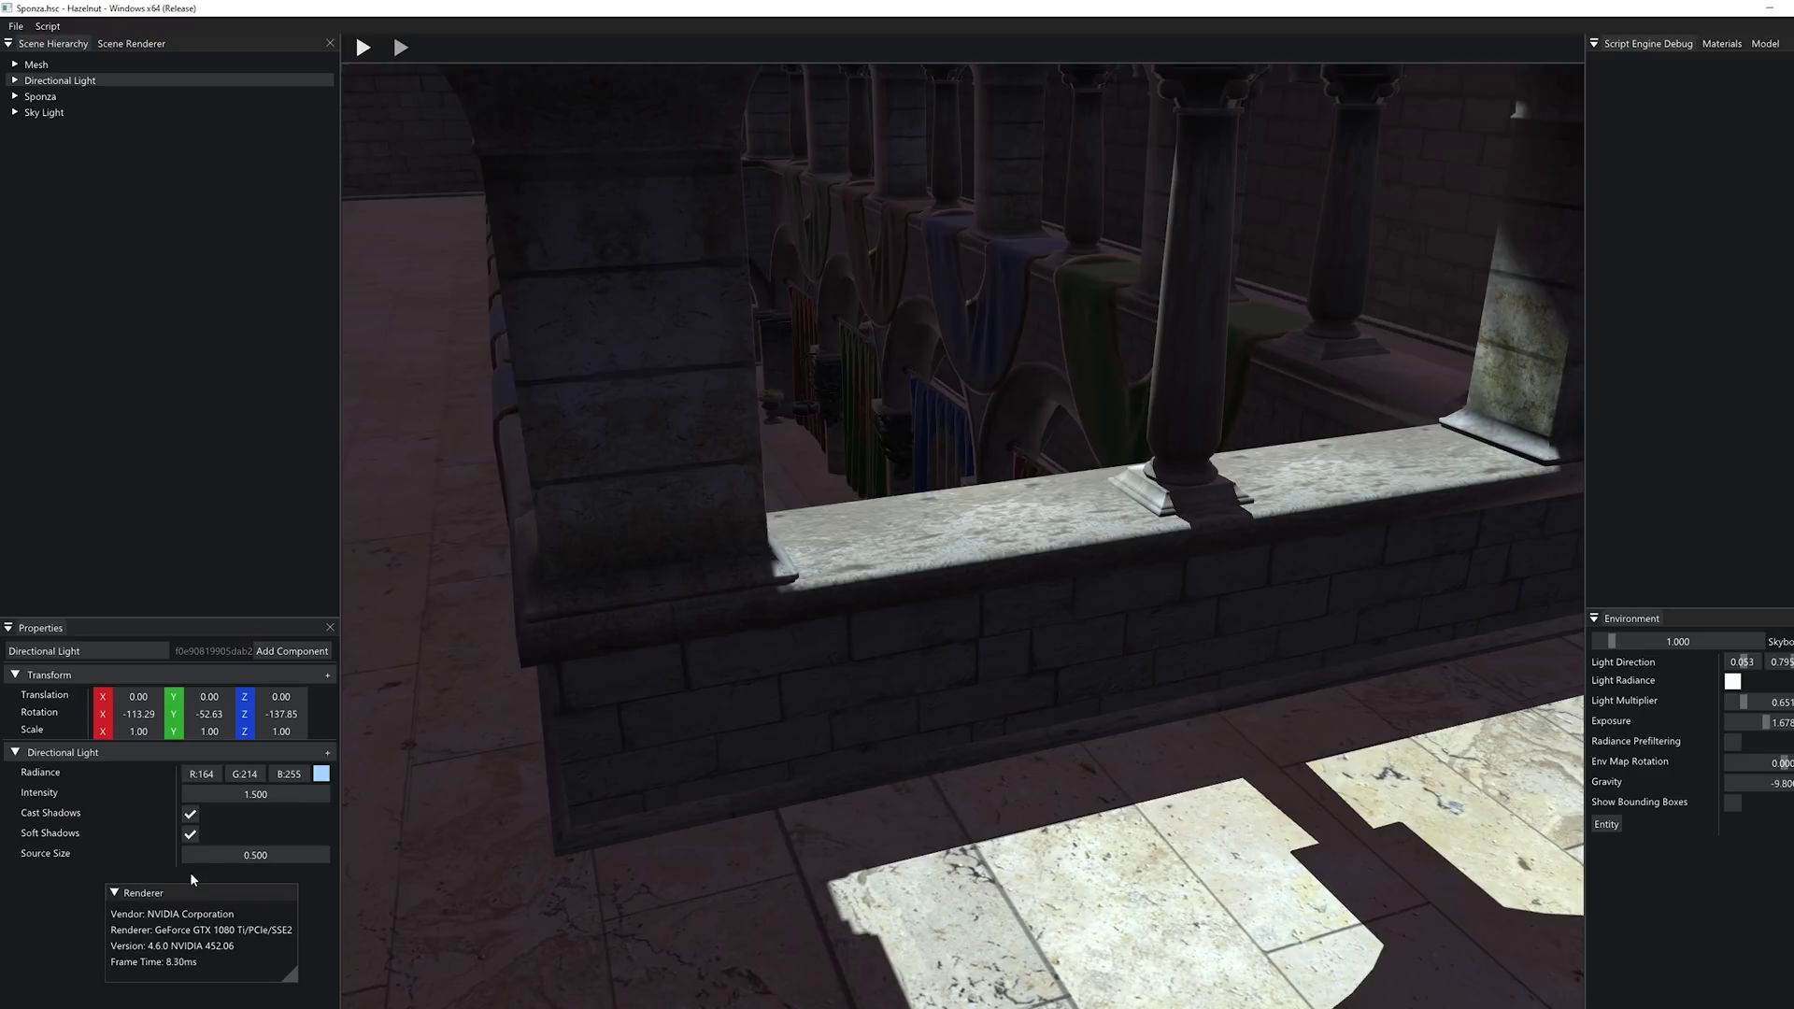
drag(215, 894, 201, 893)
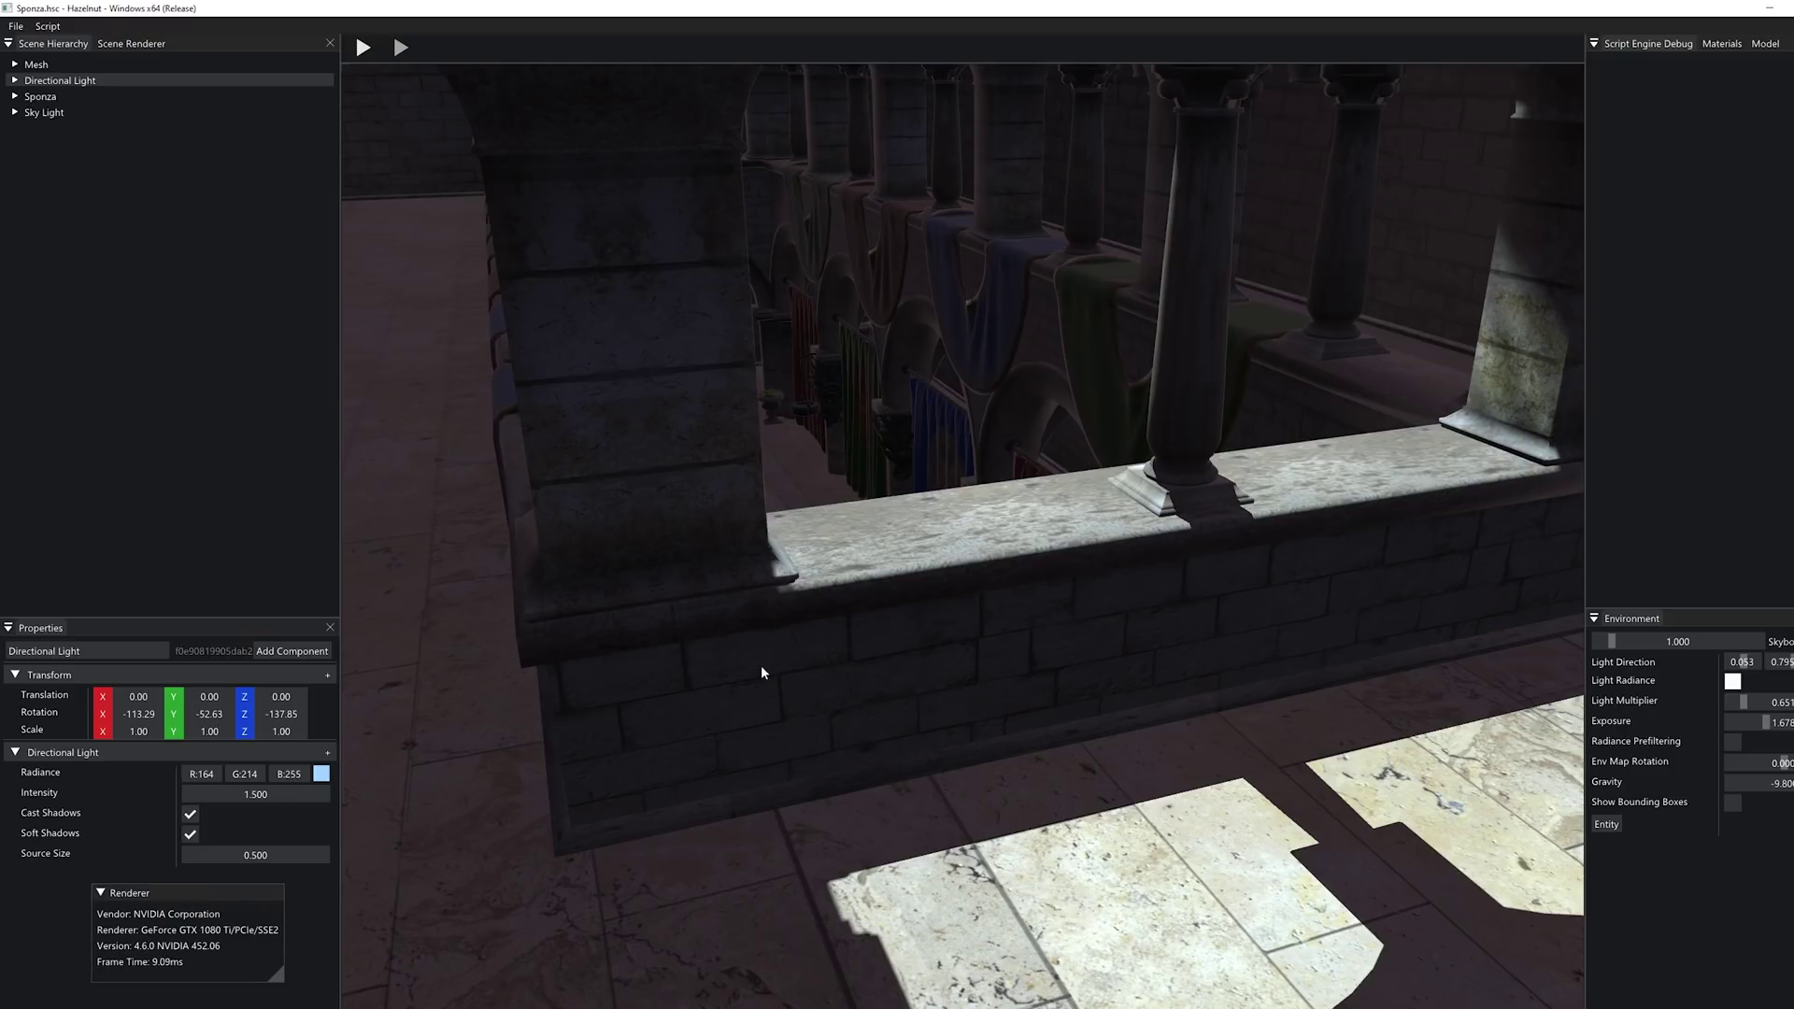
alt+right_drag(770, 674, 1000, 573)
alt+drag(1001, 574, 1237, 731)
scroll(1256, 743, down, 5)
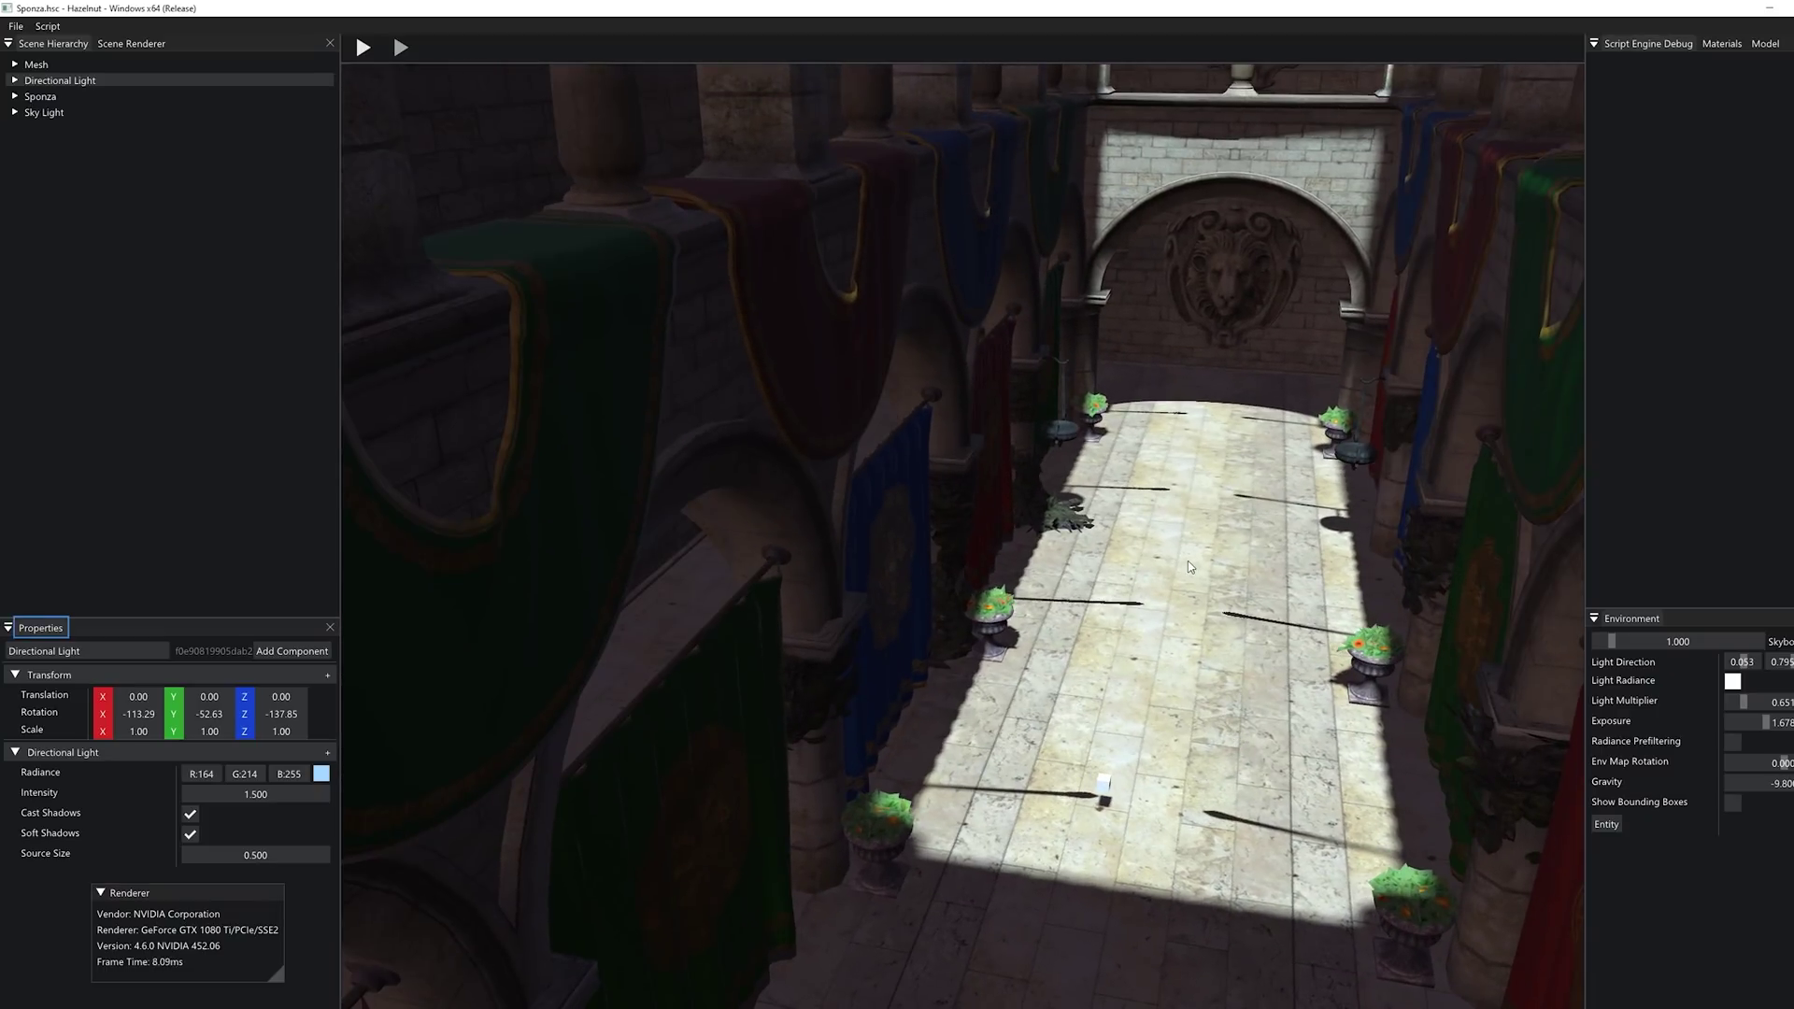
alt+drag(1072, 572, 1081, 525)
alt+drag(1268, 698, 1175, 748)
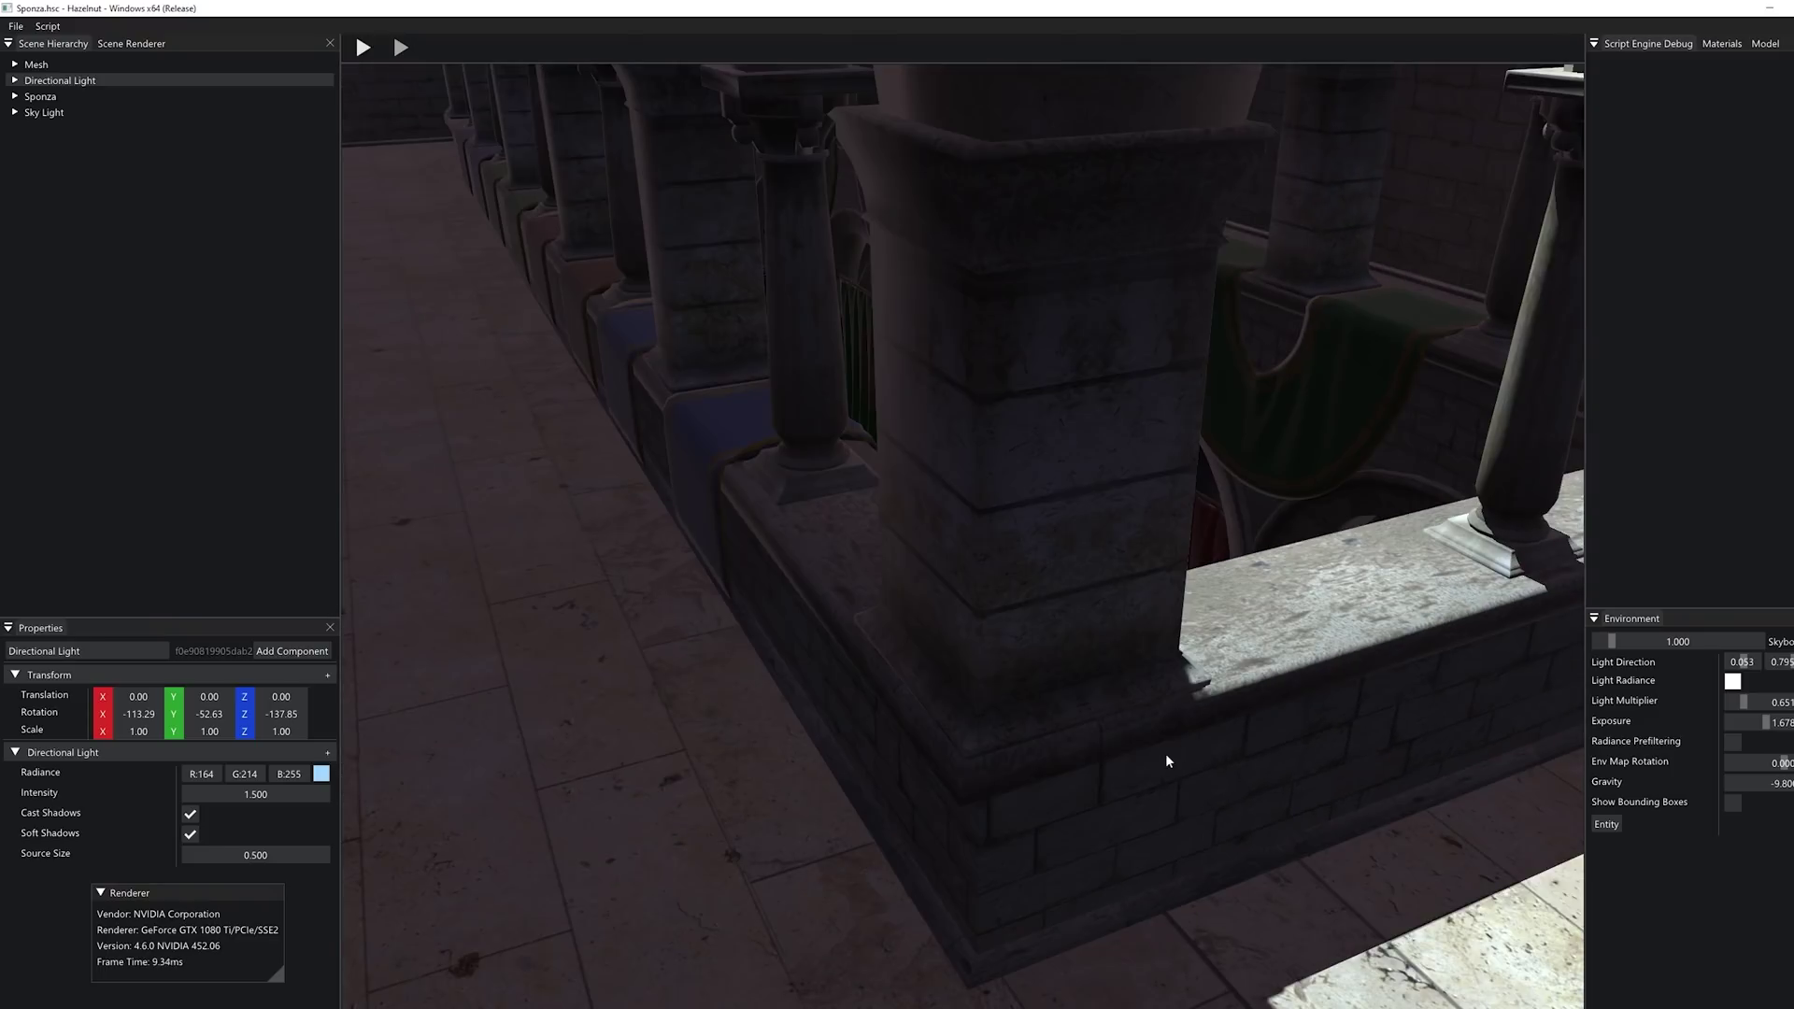
alt+drag(1256, 561, 1372, 751)
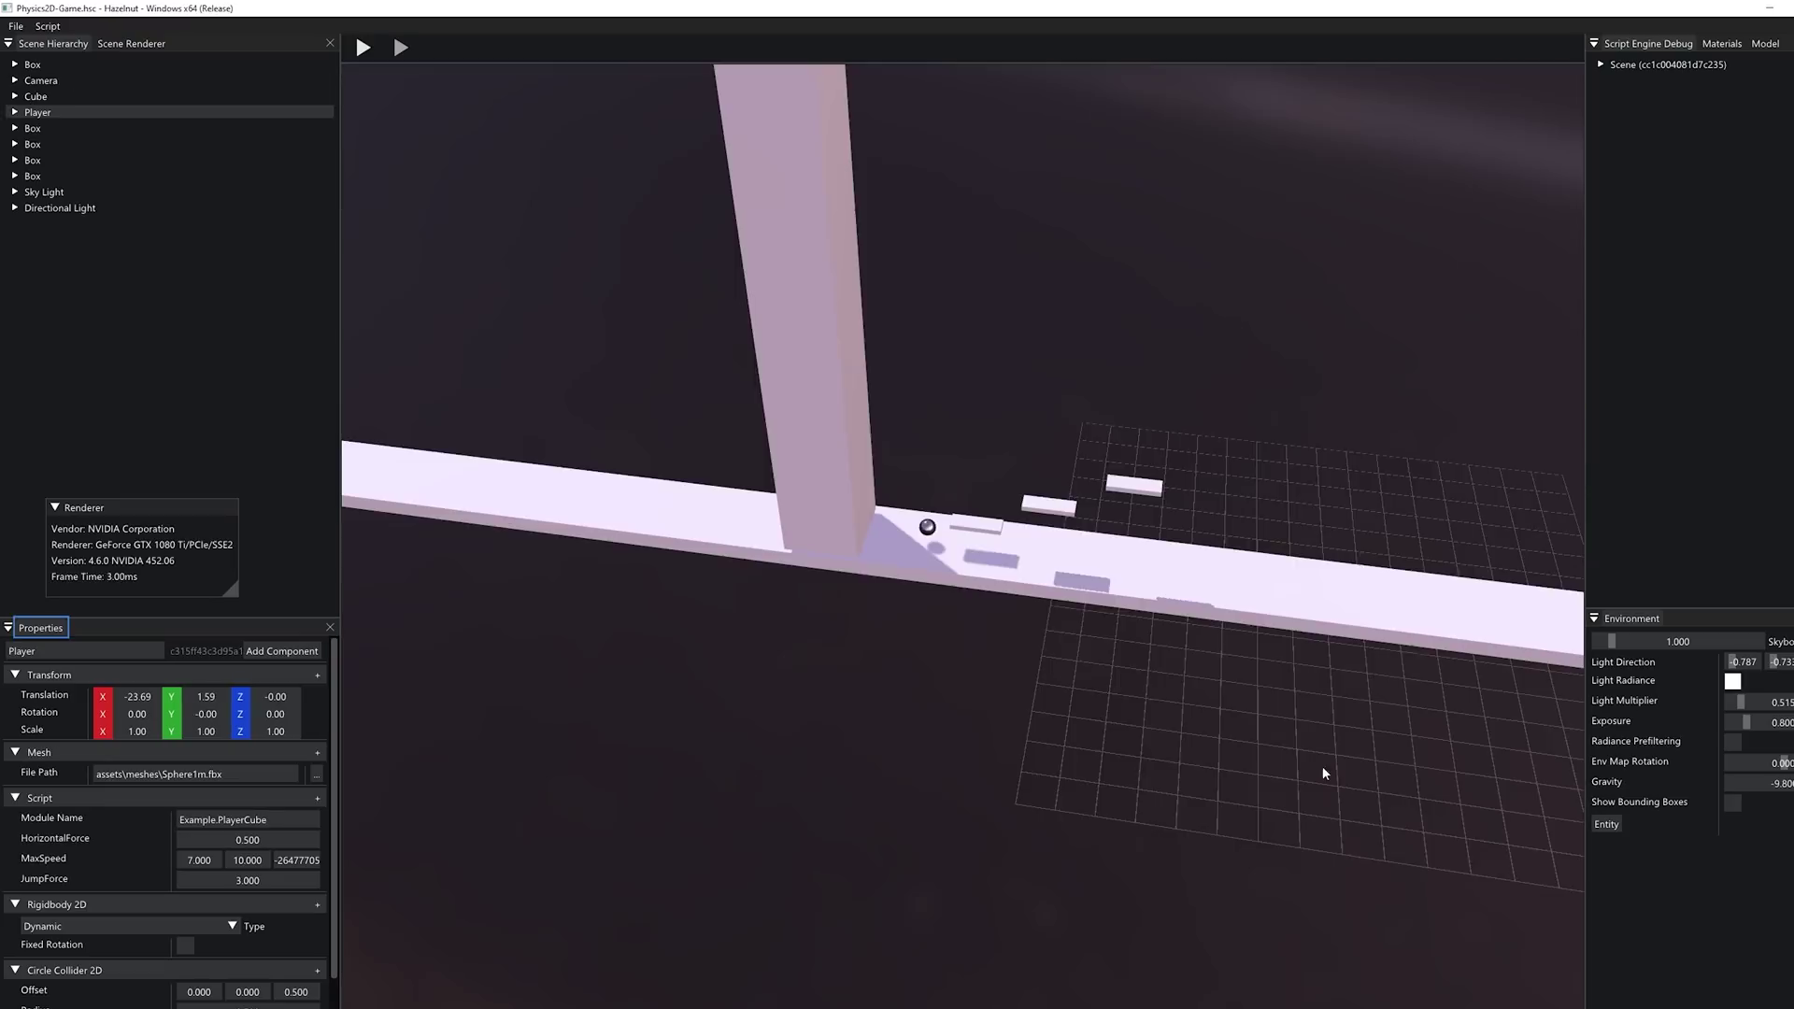
Step: Examine the shadows cast by the tall pillar, player sphere and floating platforms in the Physics2D-Game scene, from afar and close up
alt+drag(1321, 768, 899, 591)
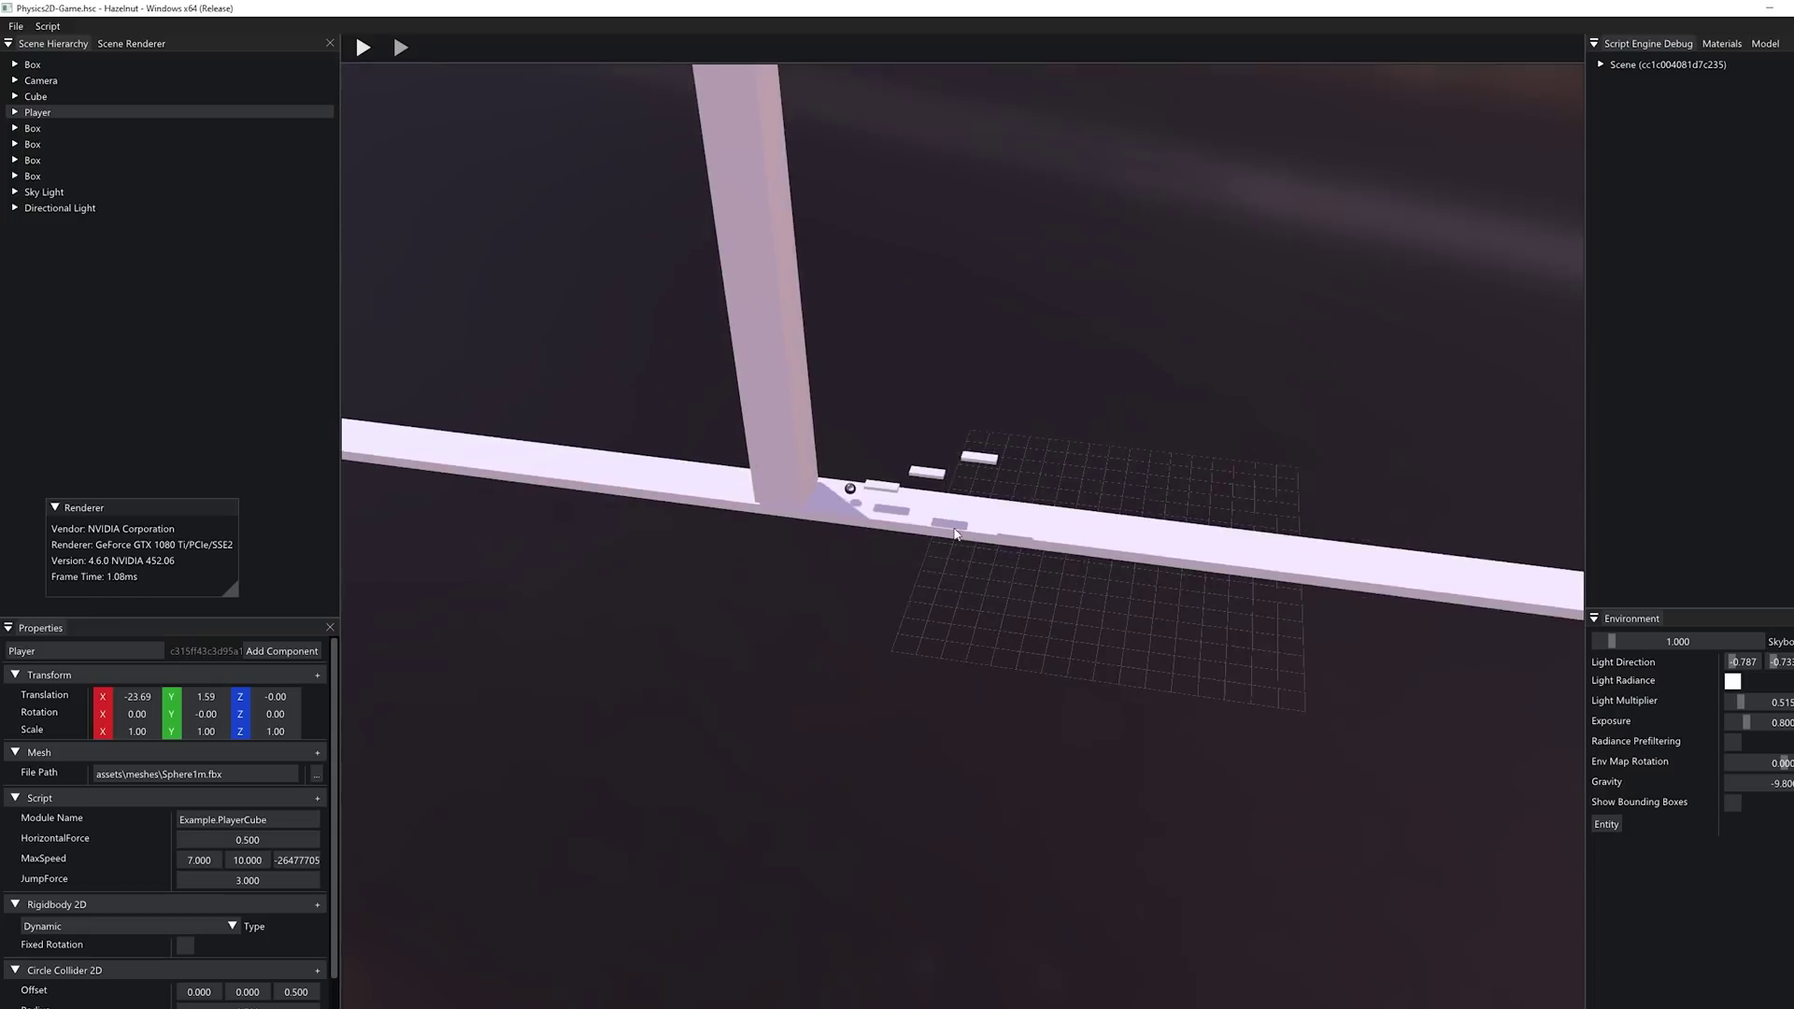
alt+middle_drag(898, 590, 962, 712)
scroll(1023, 715, up, 4)
alt+drag(1012, 718, 1051, 654)
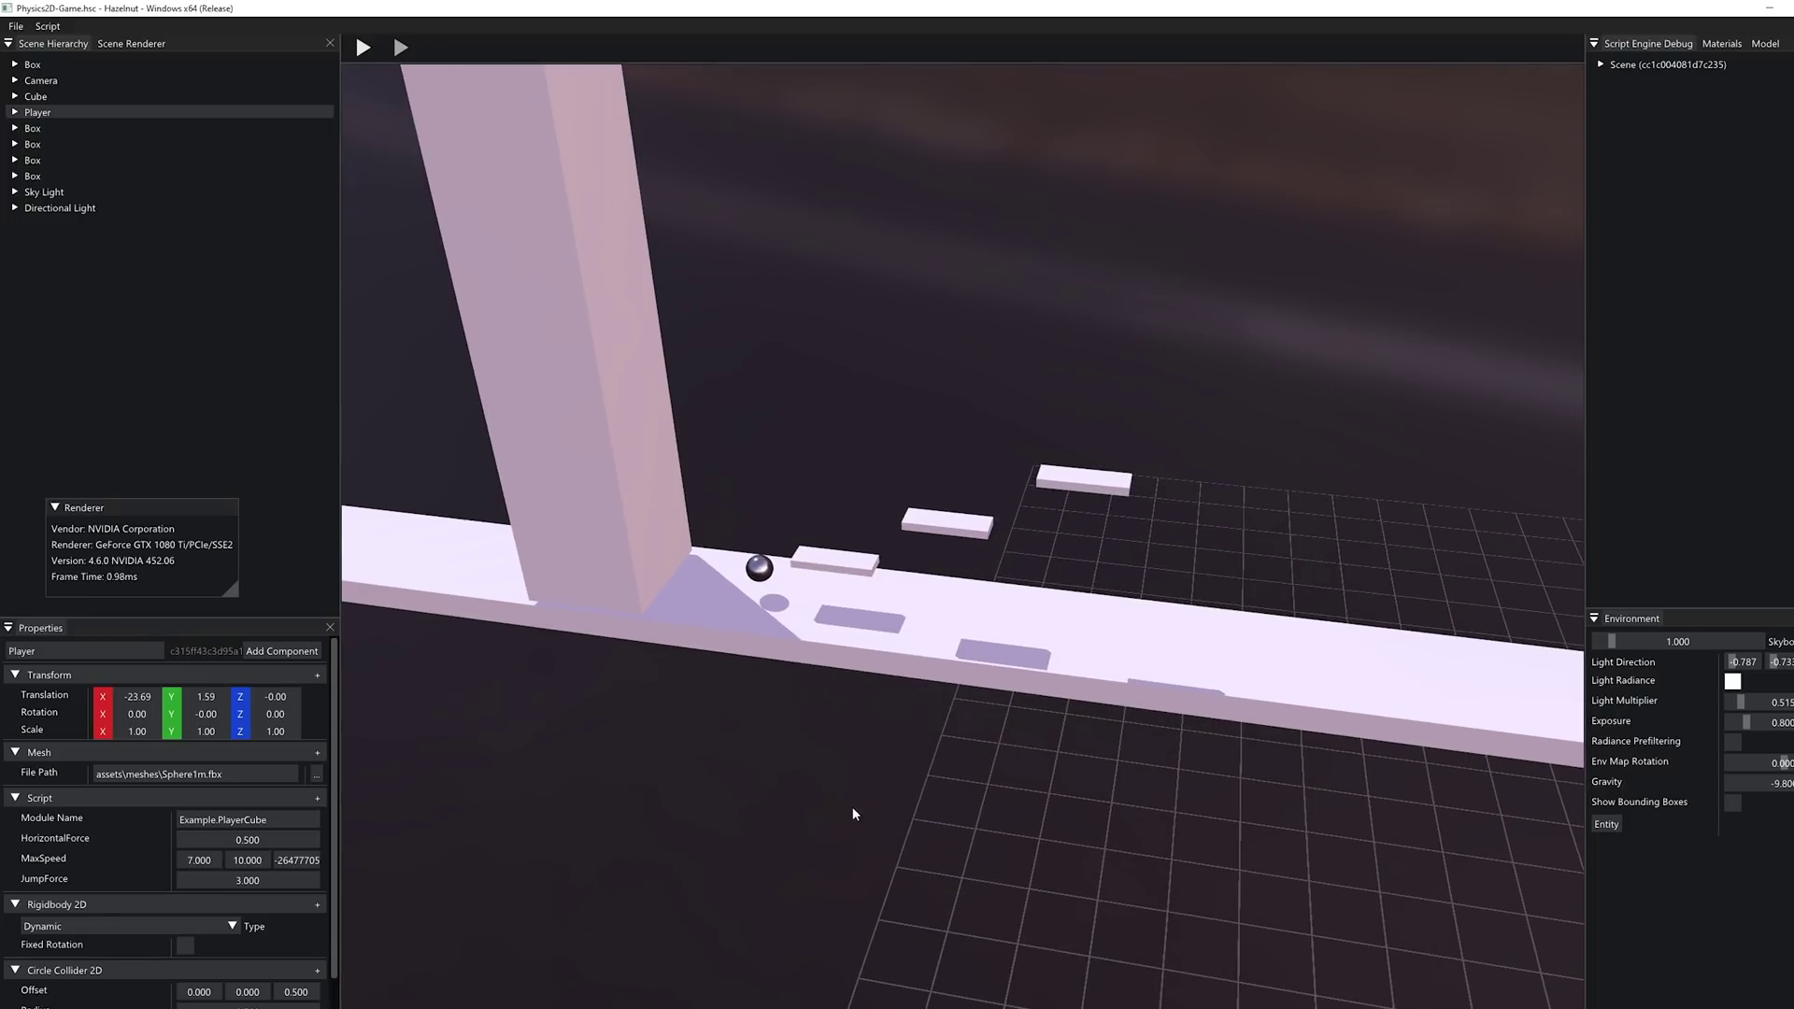
alt+drag(853, 824, 750, 781)
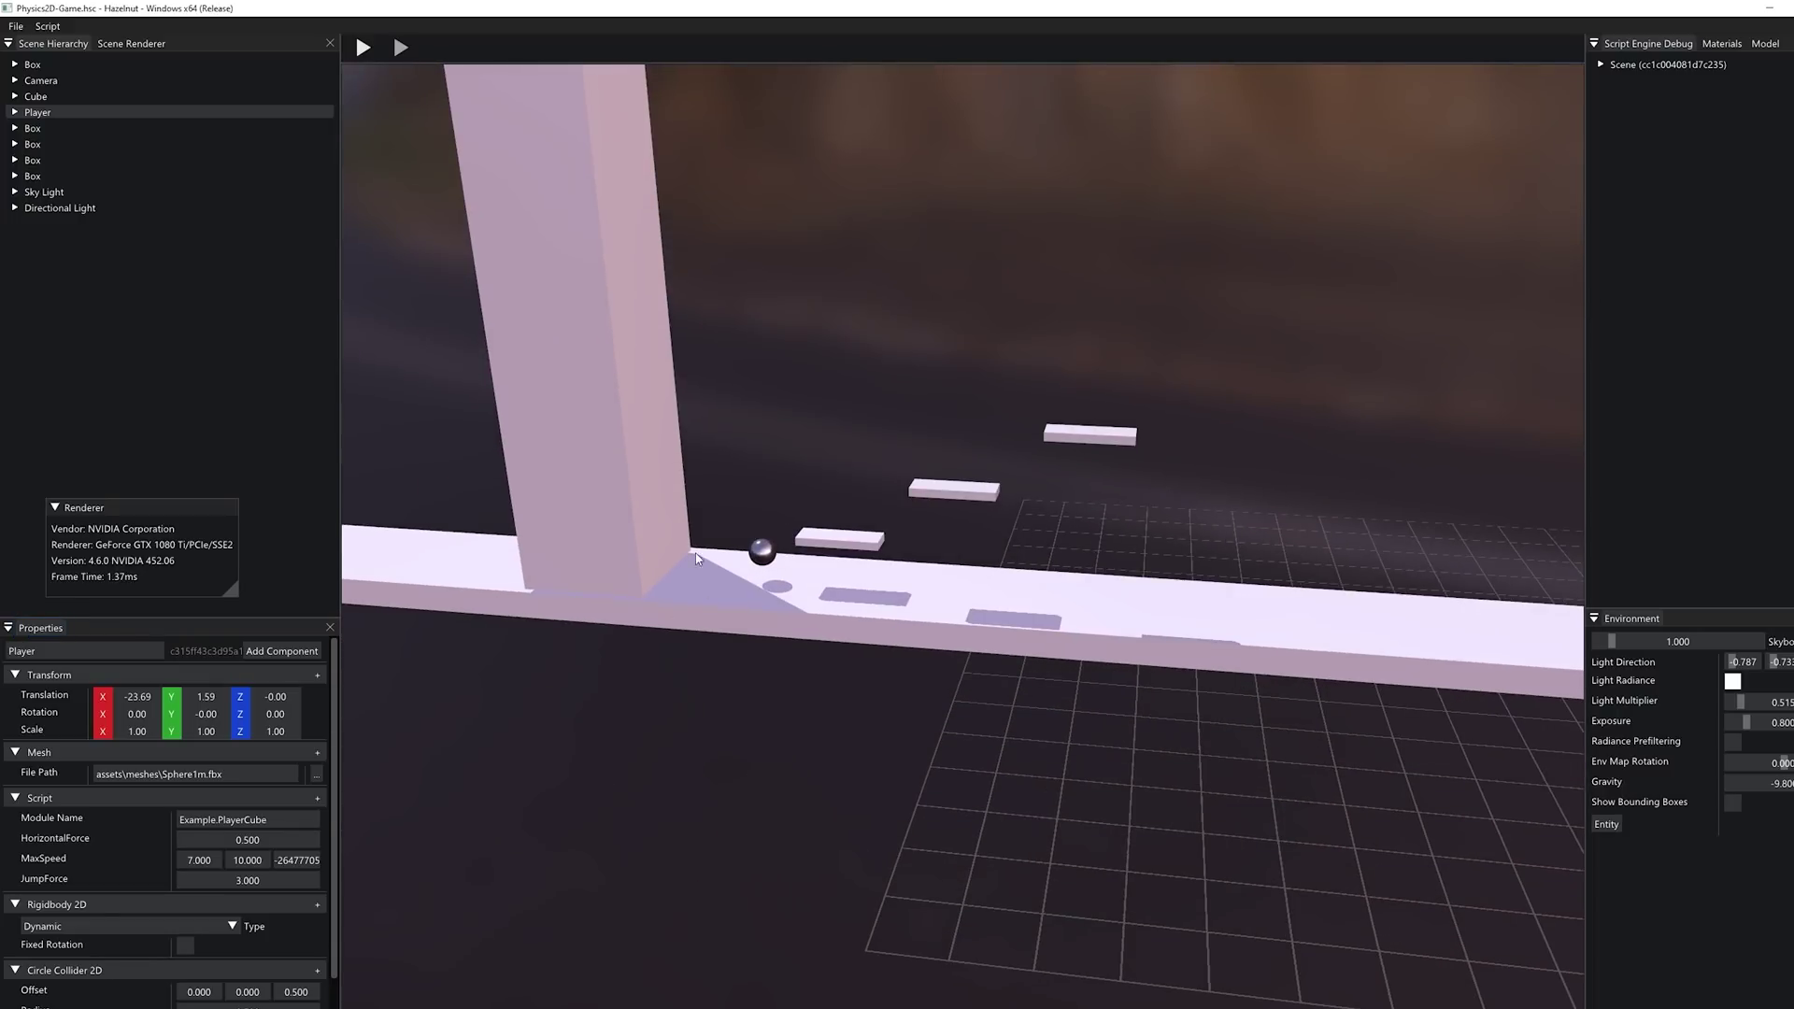
click(776, 553)
scroll(55, 860, down, 1)
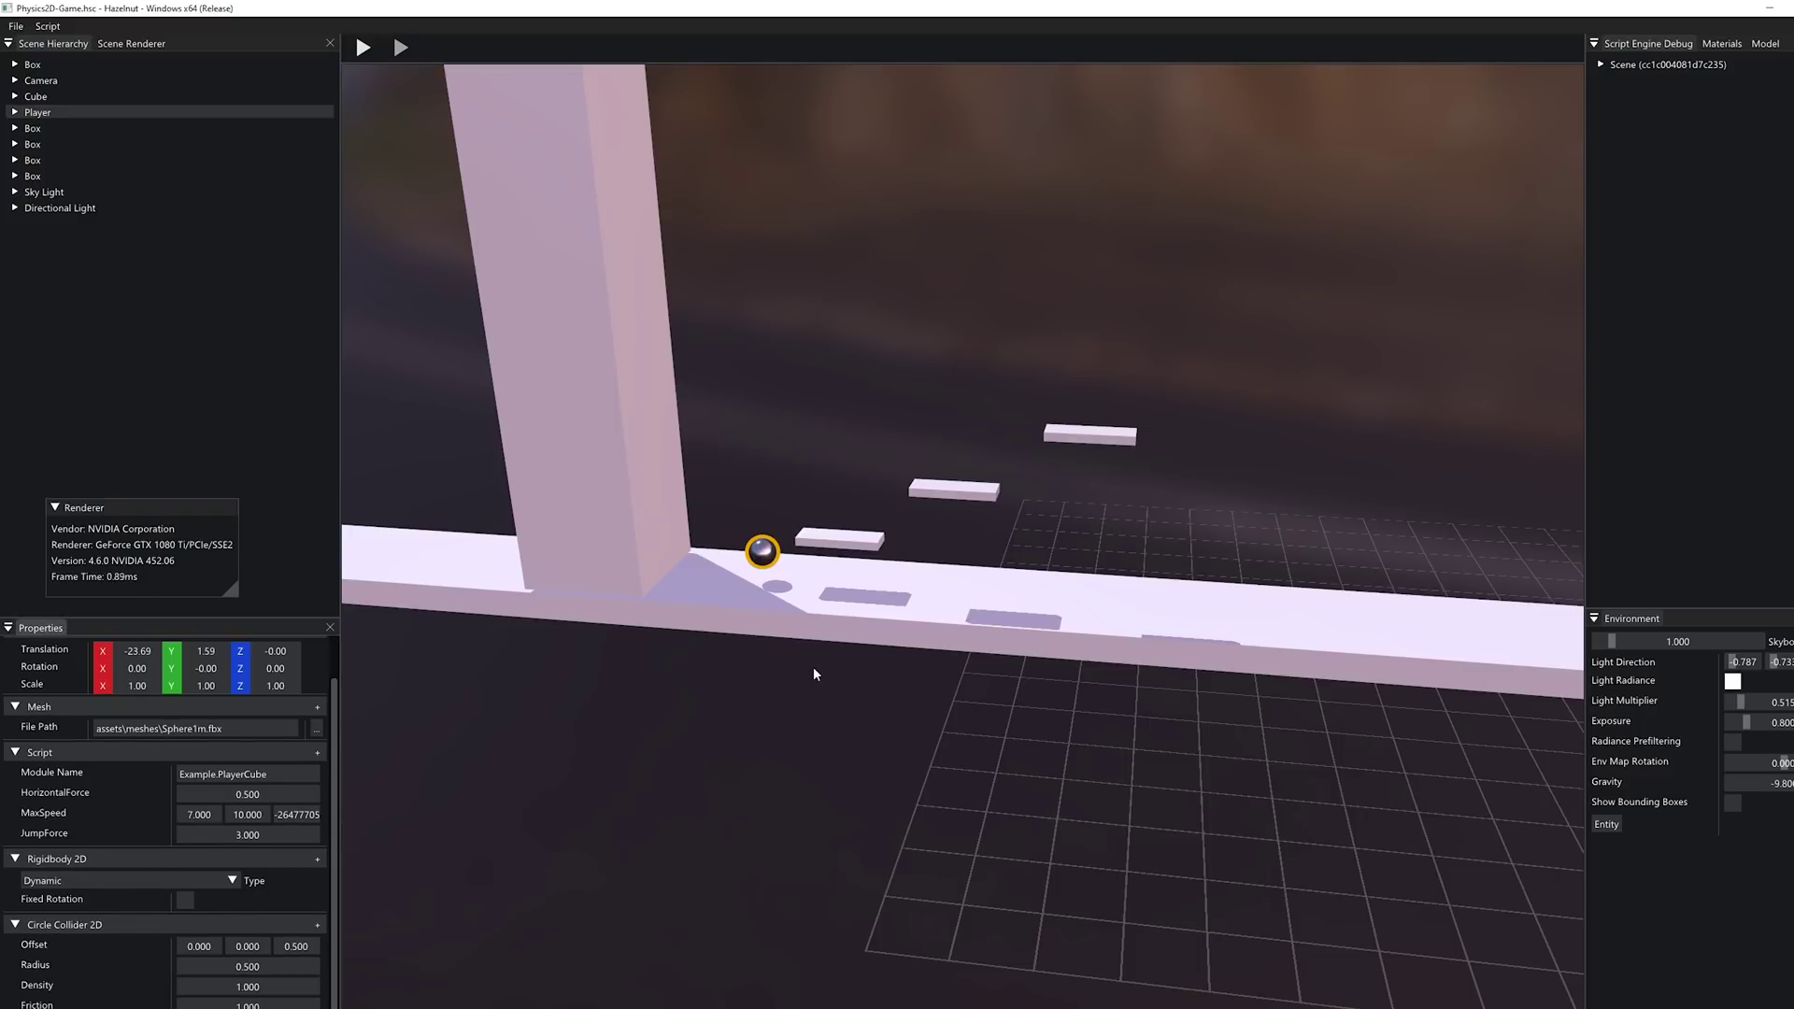
alt+right_drag(753, 568, 773, 753)
alt+middle_drag(773, 753, 1212, 641)
alt+drag(1213, 641, 1095, 602)
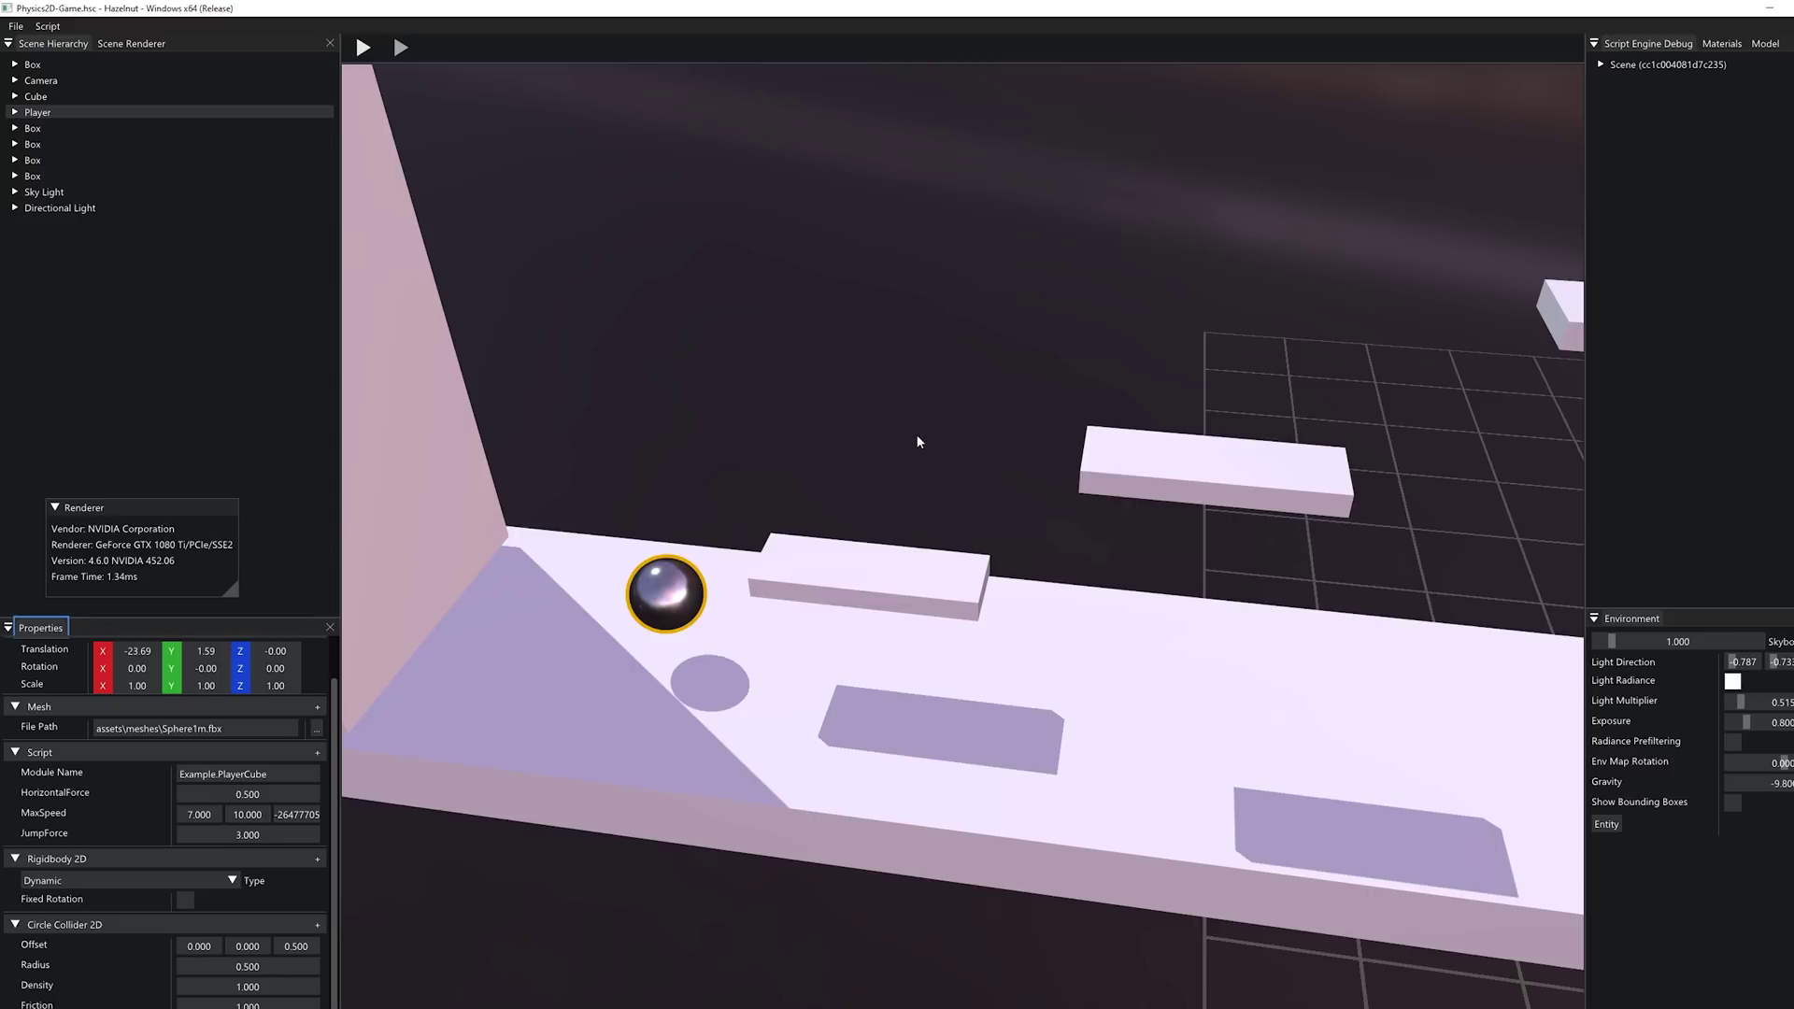
click(917, 442)
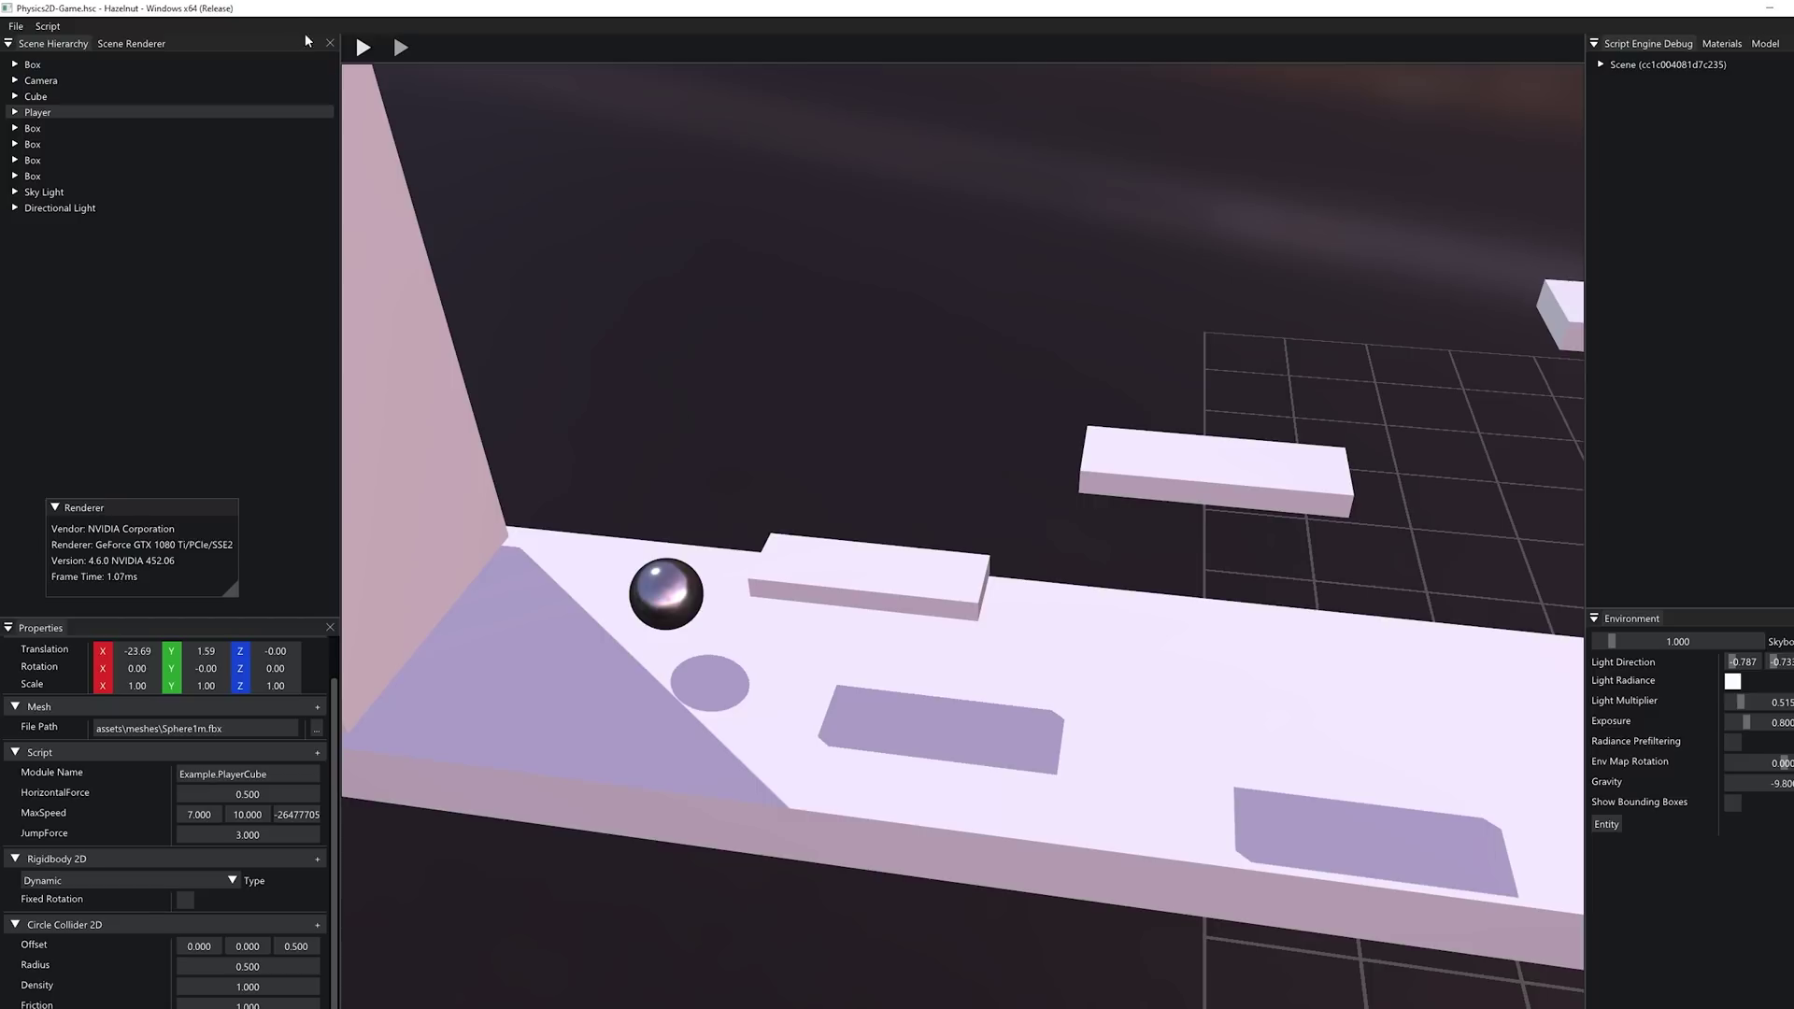
Step: Play the scene, roll and jump the player ball along the platform past the large box to check moving shadows, and stop
click(364, 47)
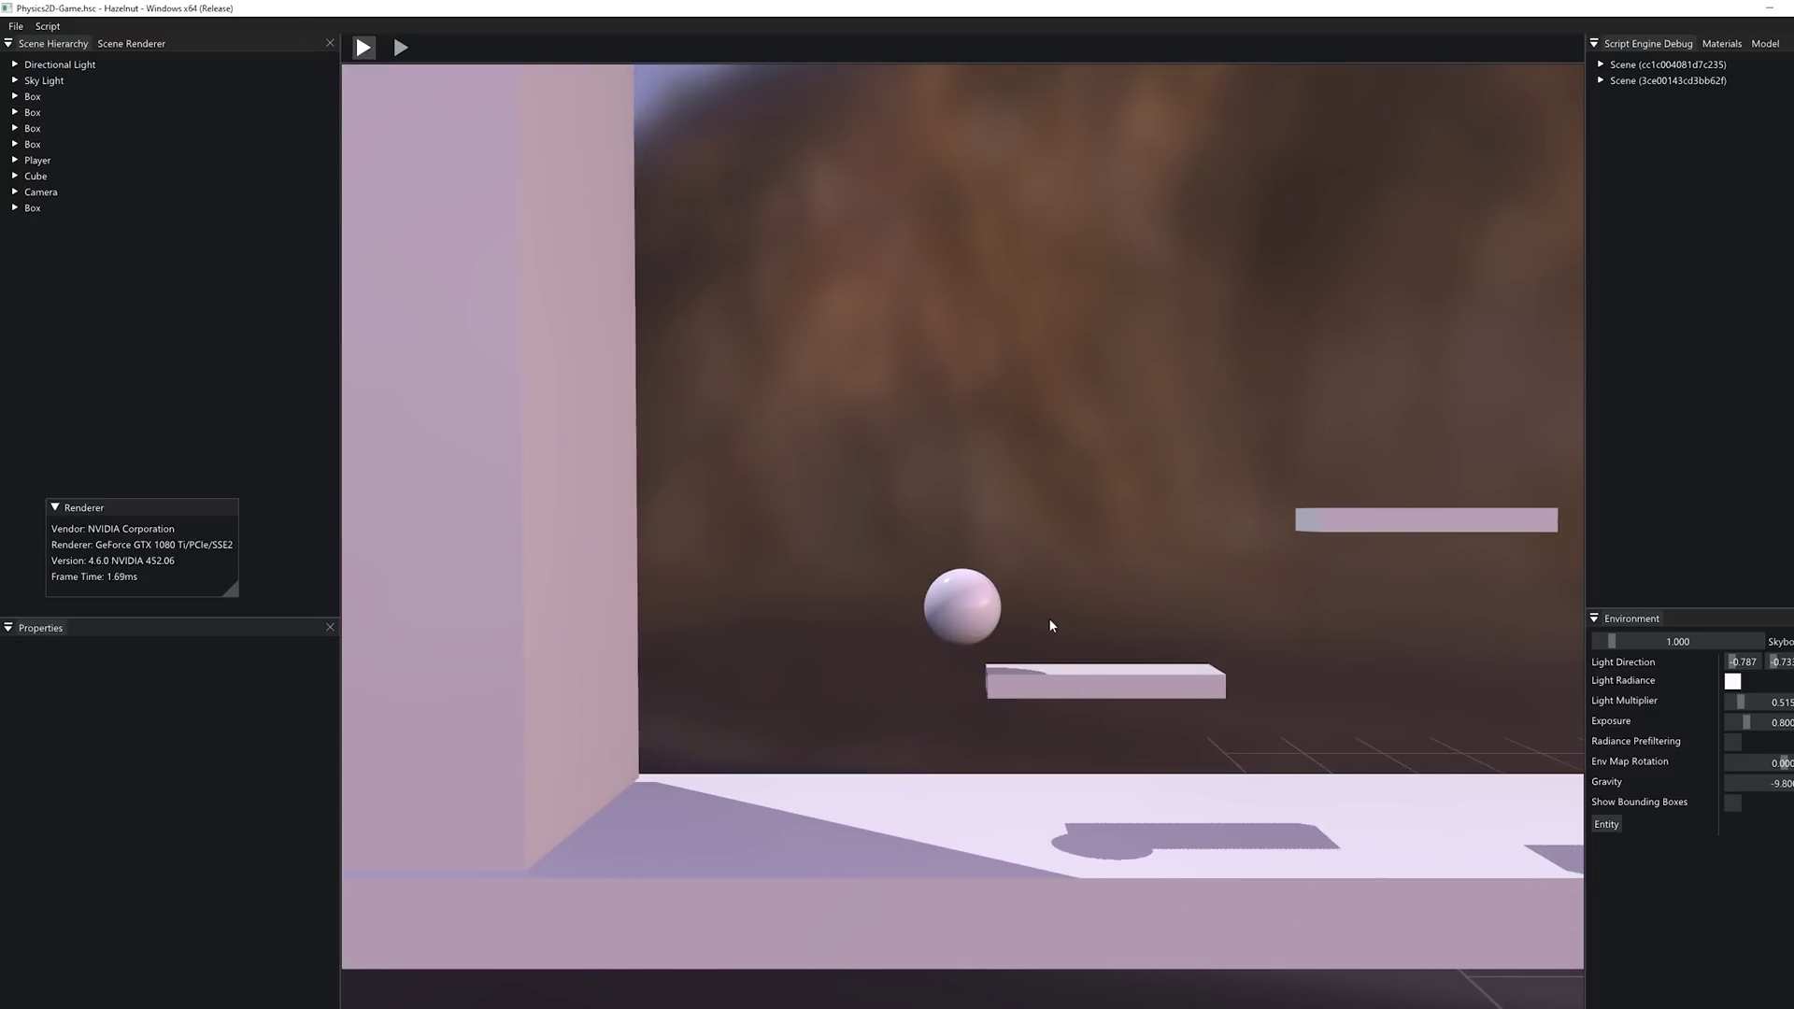
key(d)
key(d)
key(space)
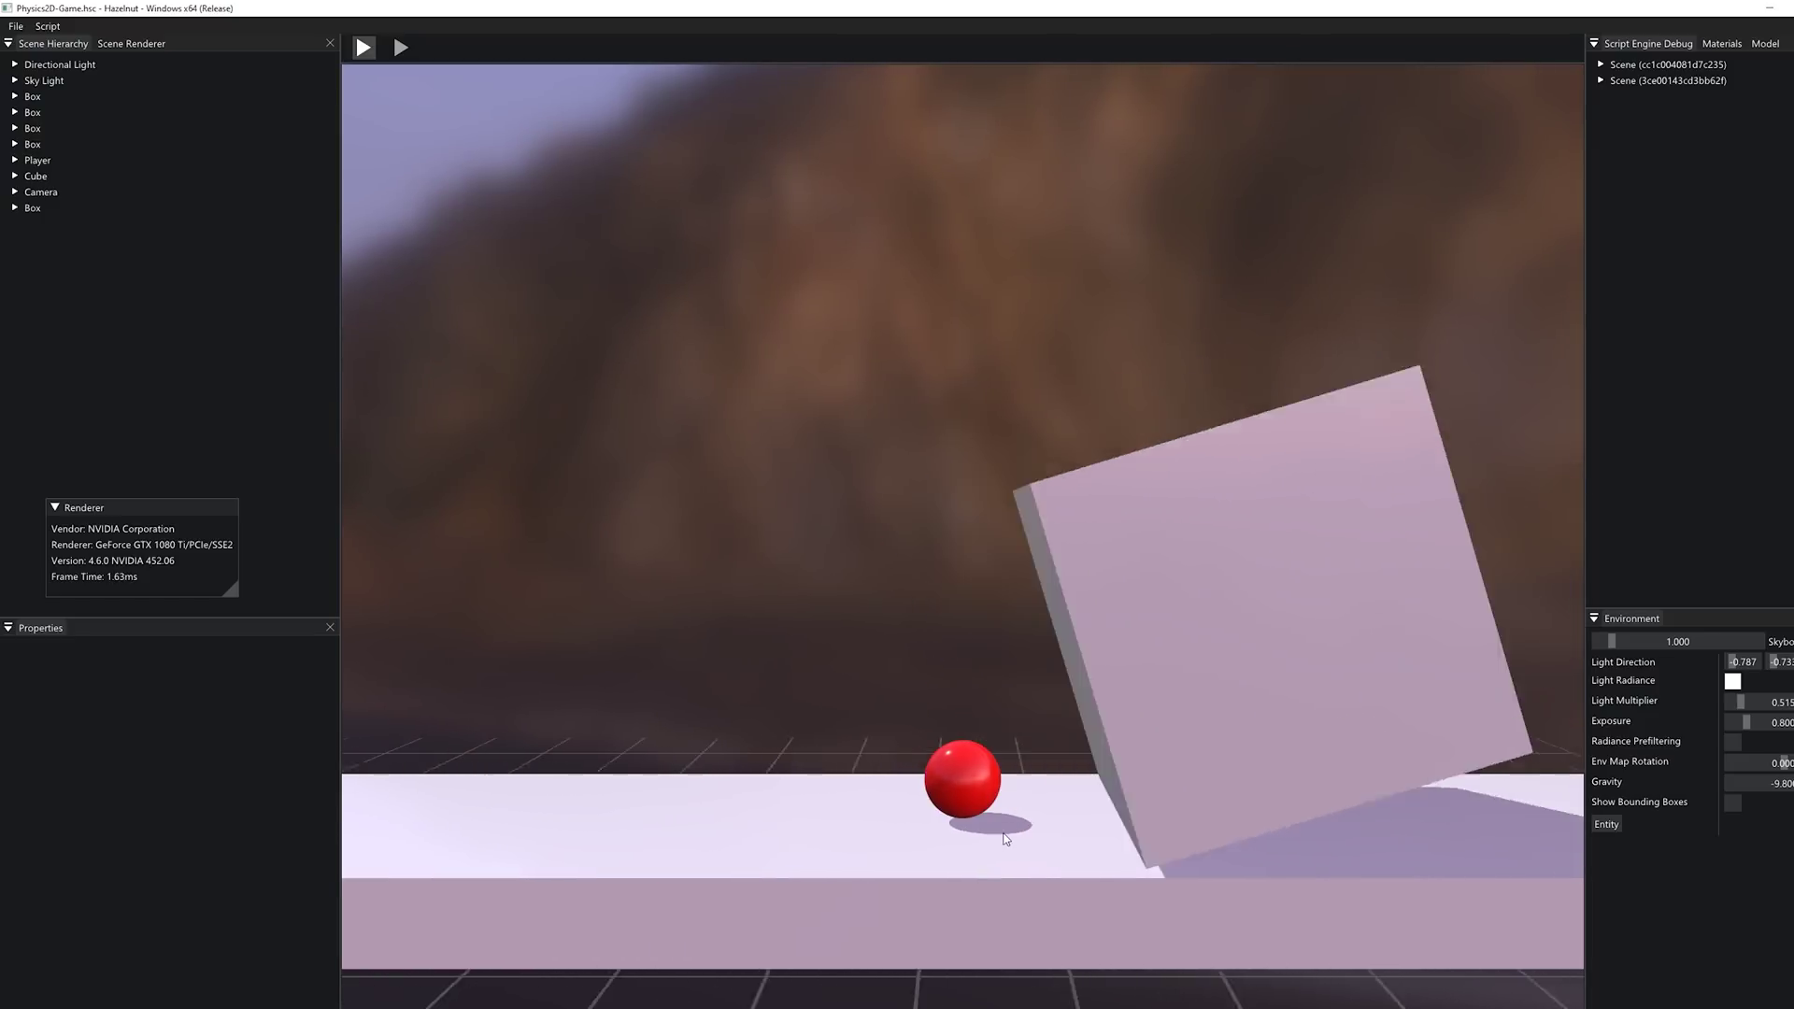
key(space)
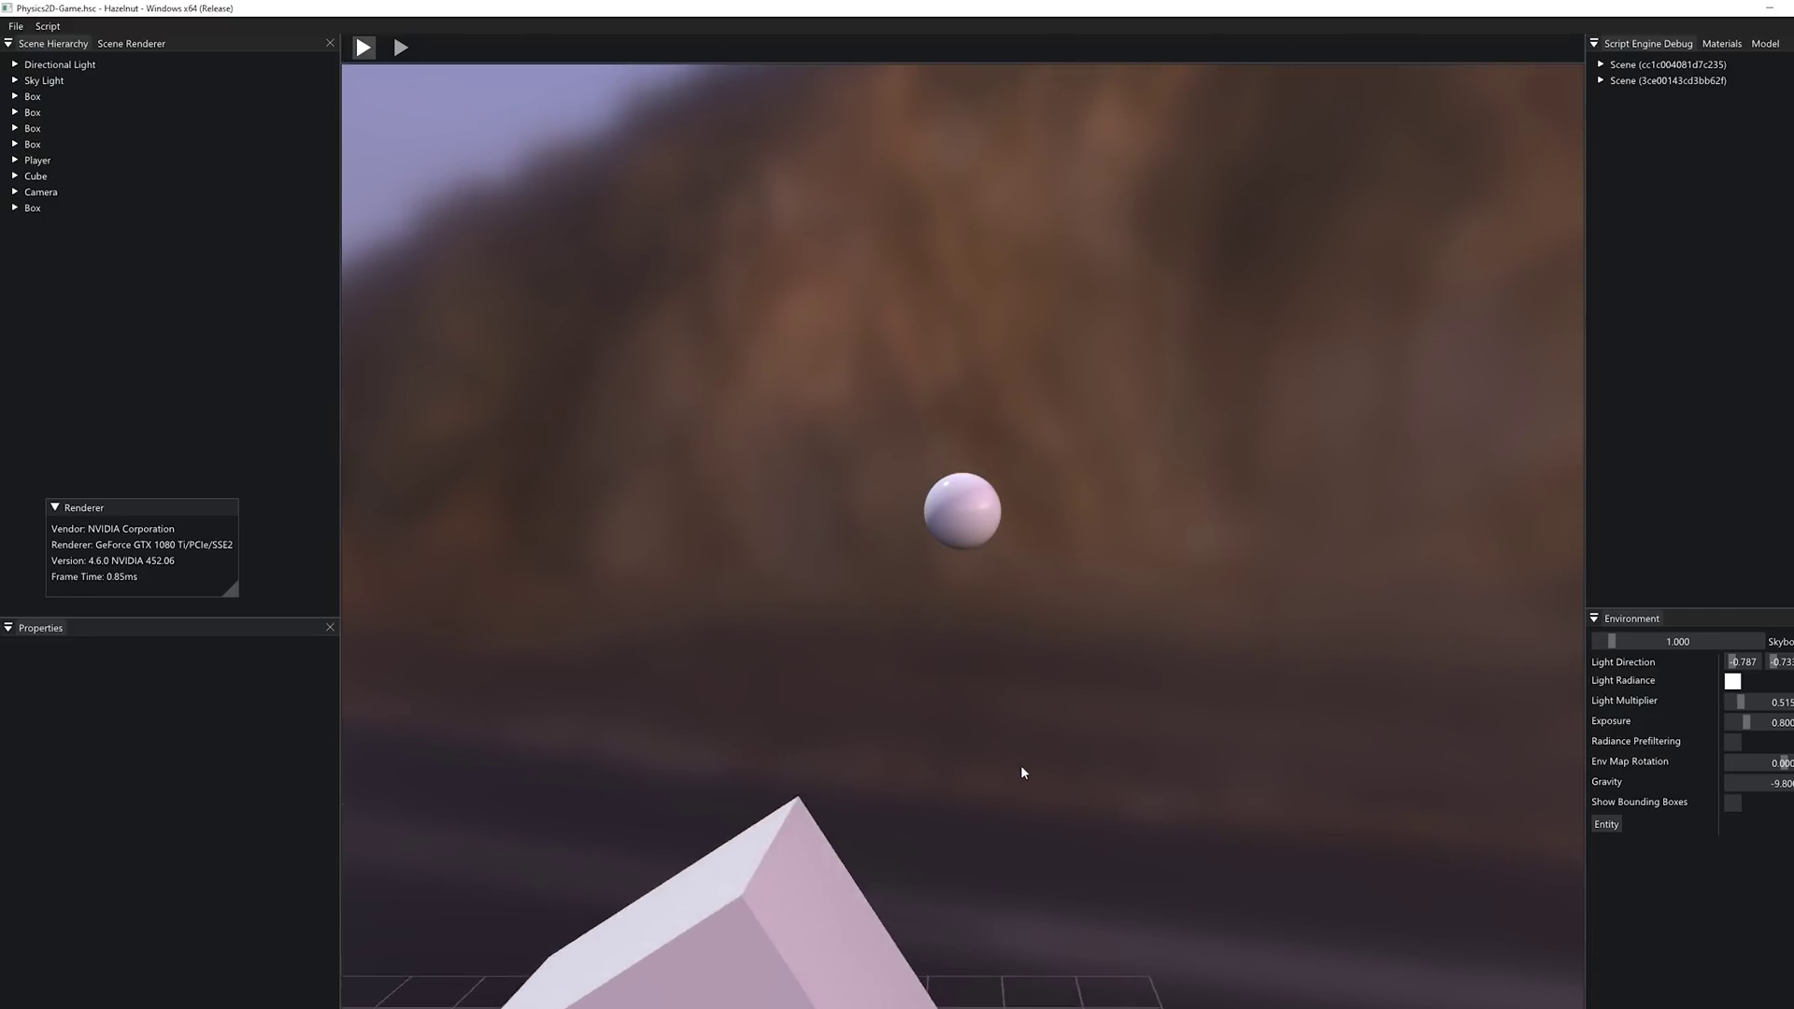
key(d)
key(d)
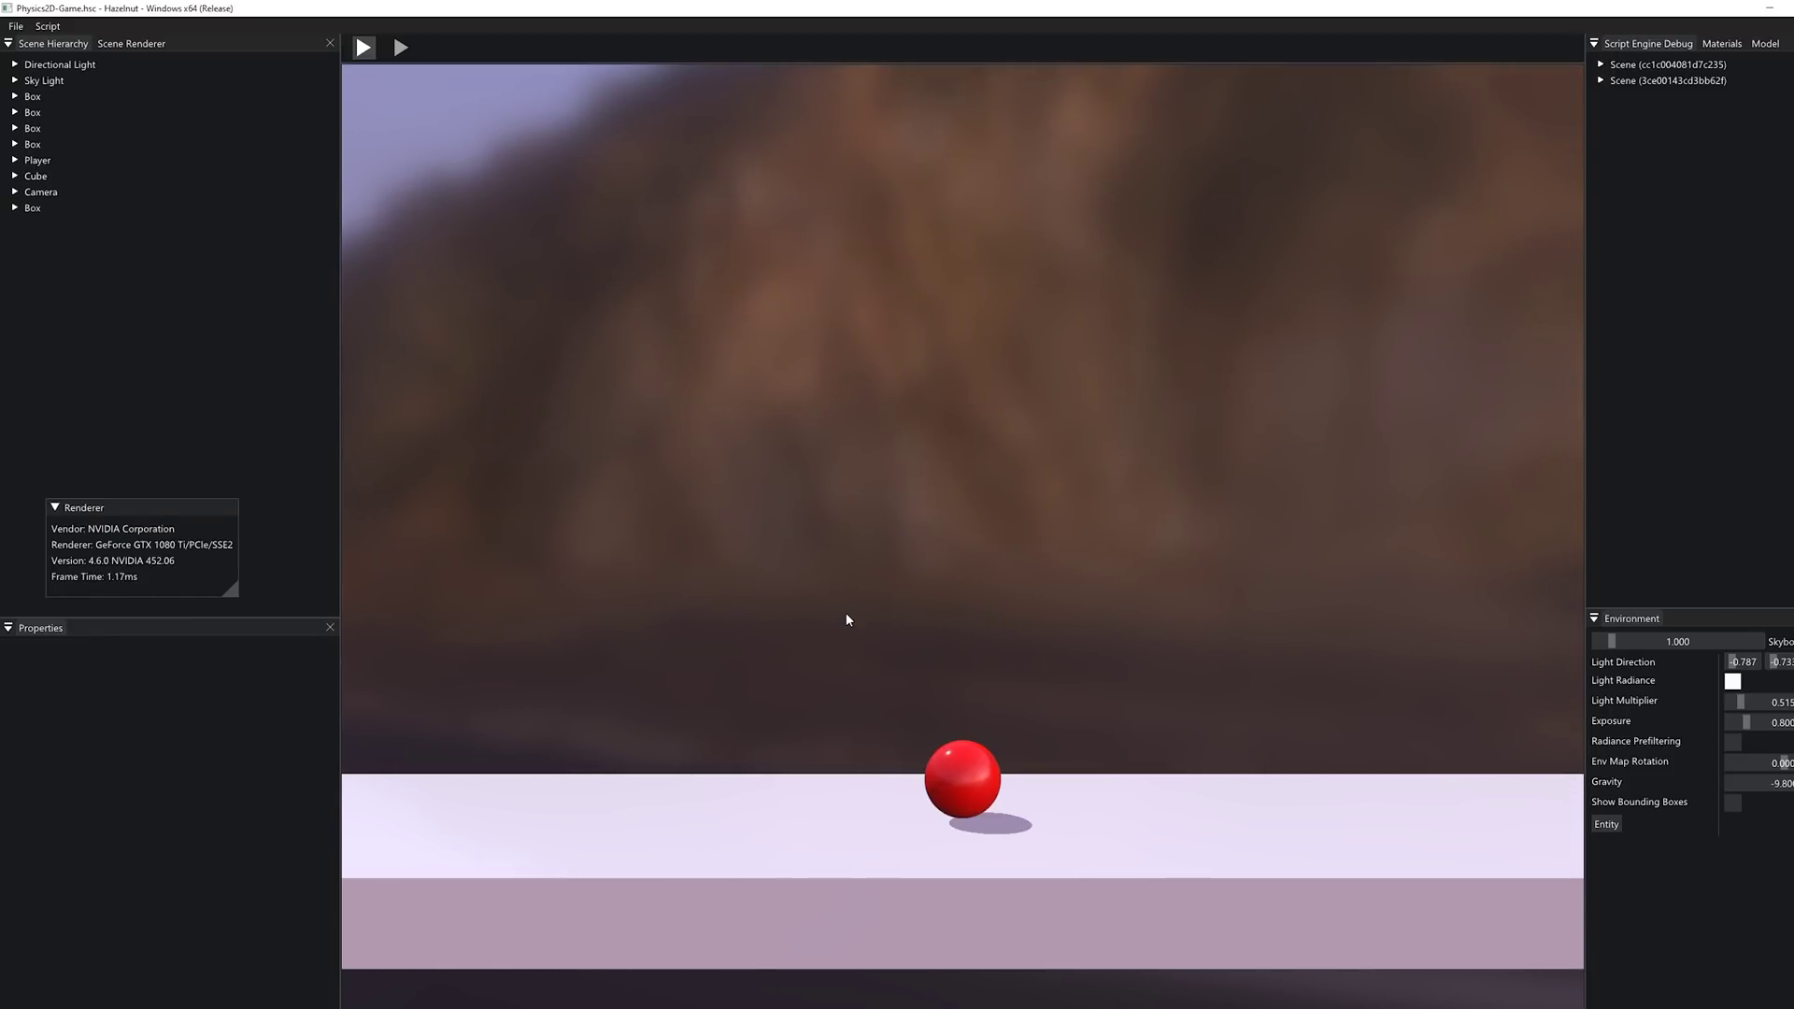
key(space)
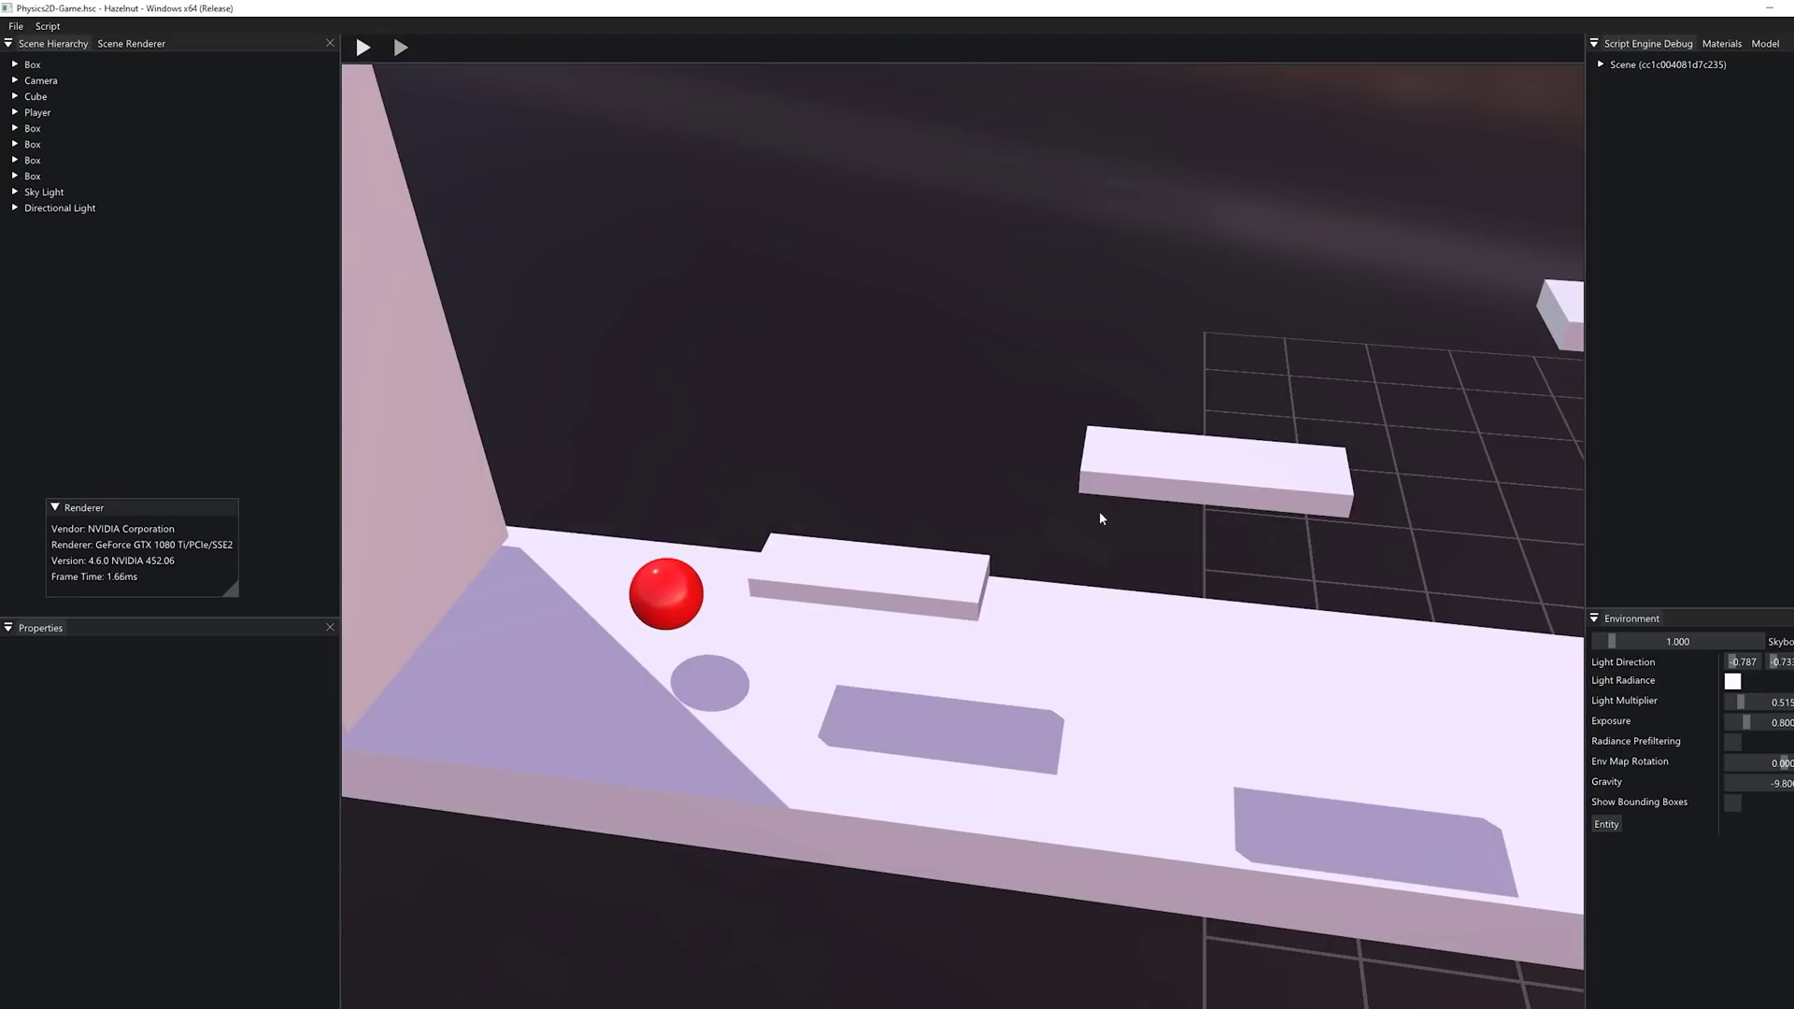
Step: Rotate the Directional Light to about X 137.08, Y -17.22, Z -17.87
scroll(987, 518, down, 3)
alt+drag(1025, 436, 969, 466)
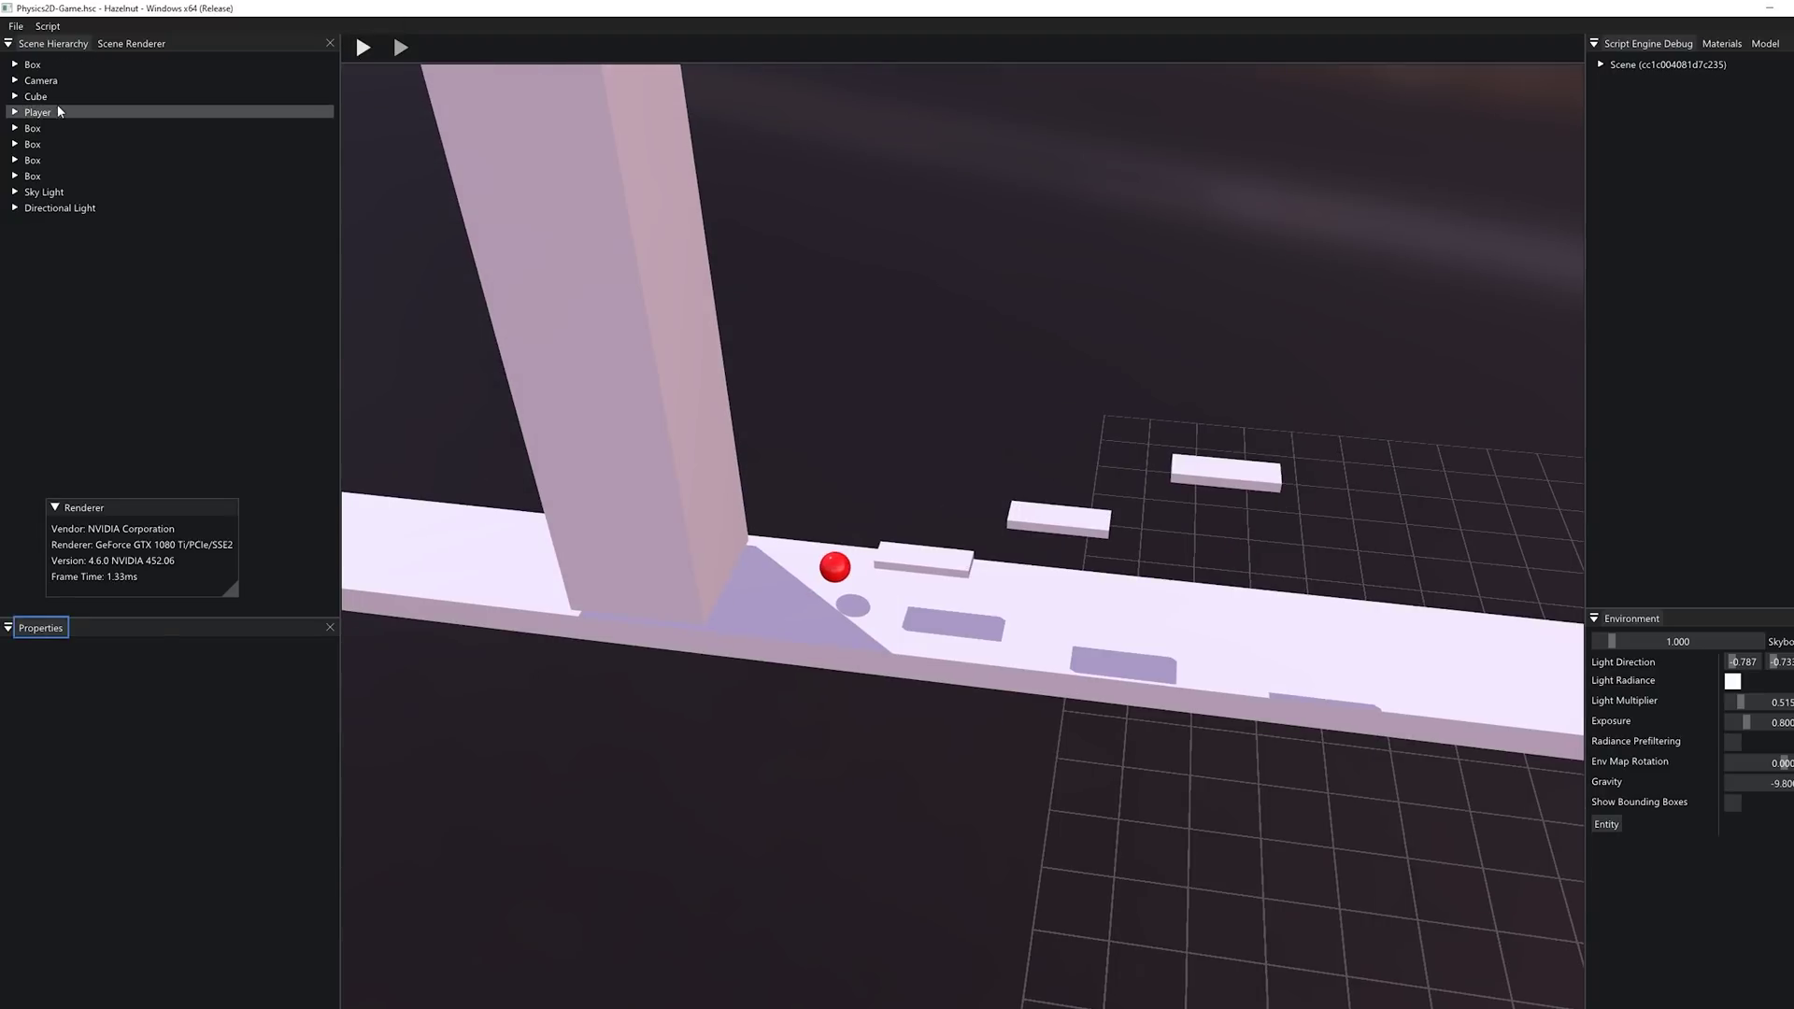
click(58, 112)
click(60, 208)
key(e)
alt+middle_drag(1288, 629, 1089, 619)
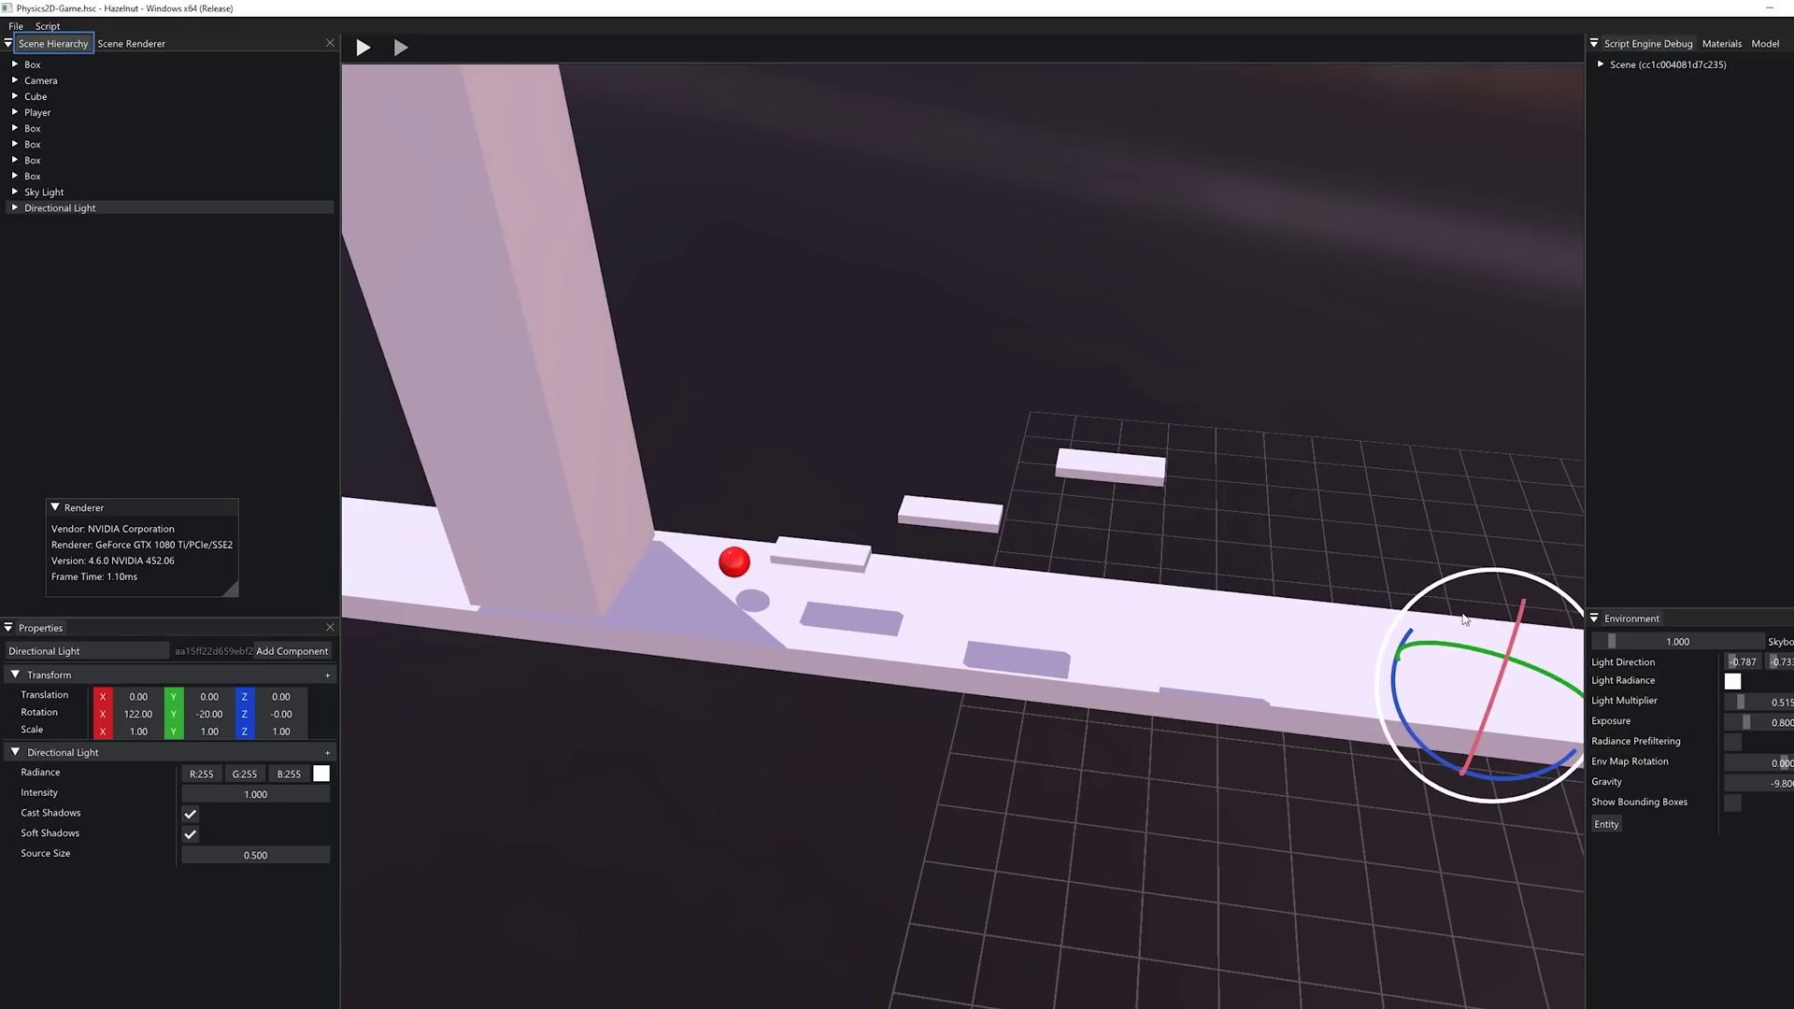
drag(1474, 653, 1502, 700)
drag(138, 713, 185, 716)
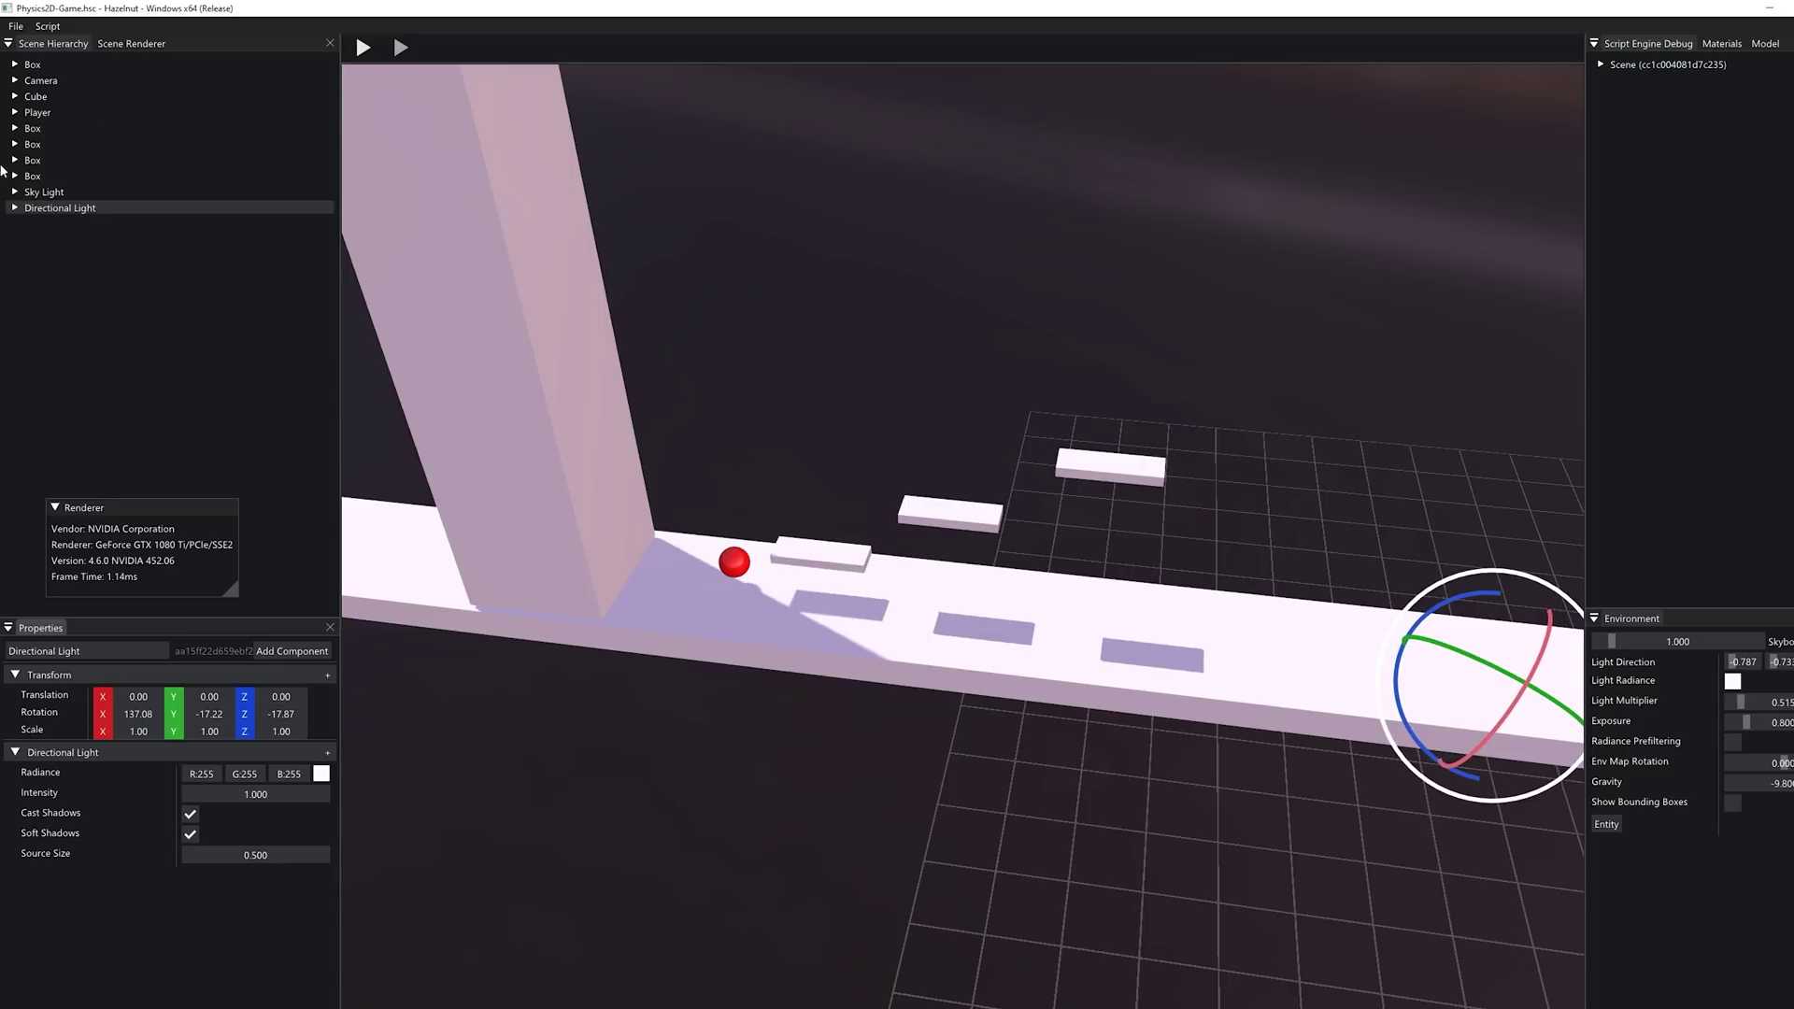
Step: Lower the Sky Light's intensity to 0.760 and view the platform shadows up close
click(72, 193)
drag(264, 797, 243, 794)
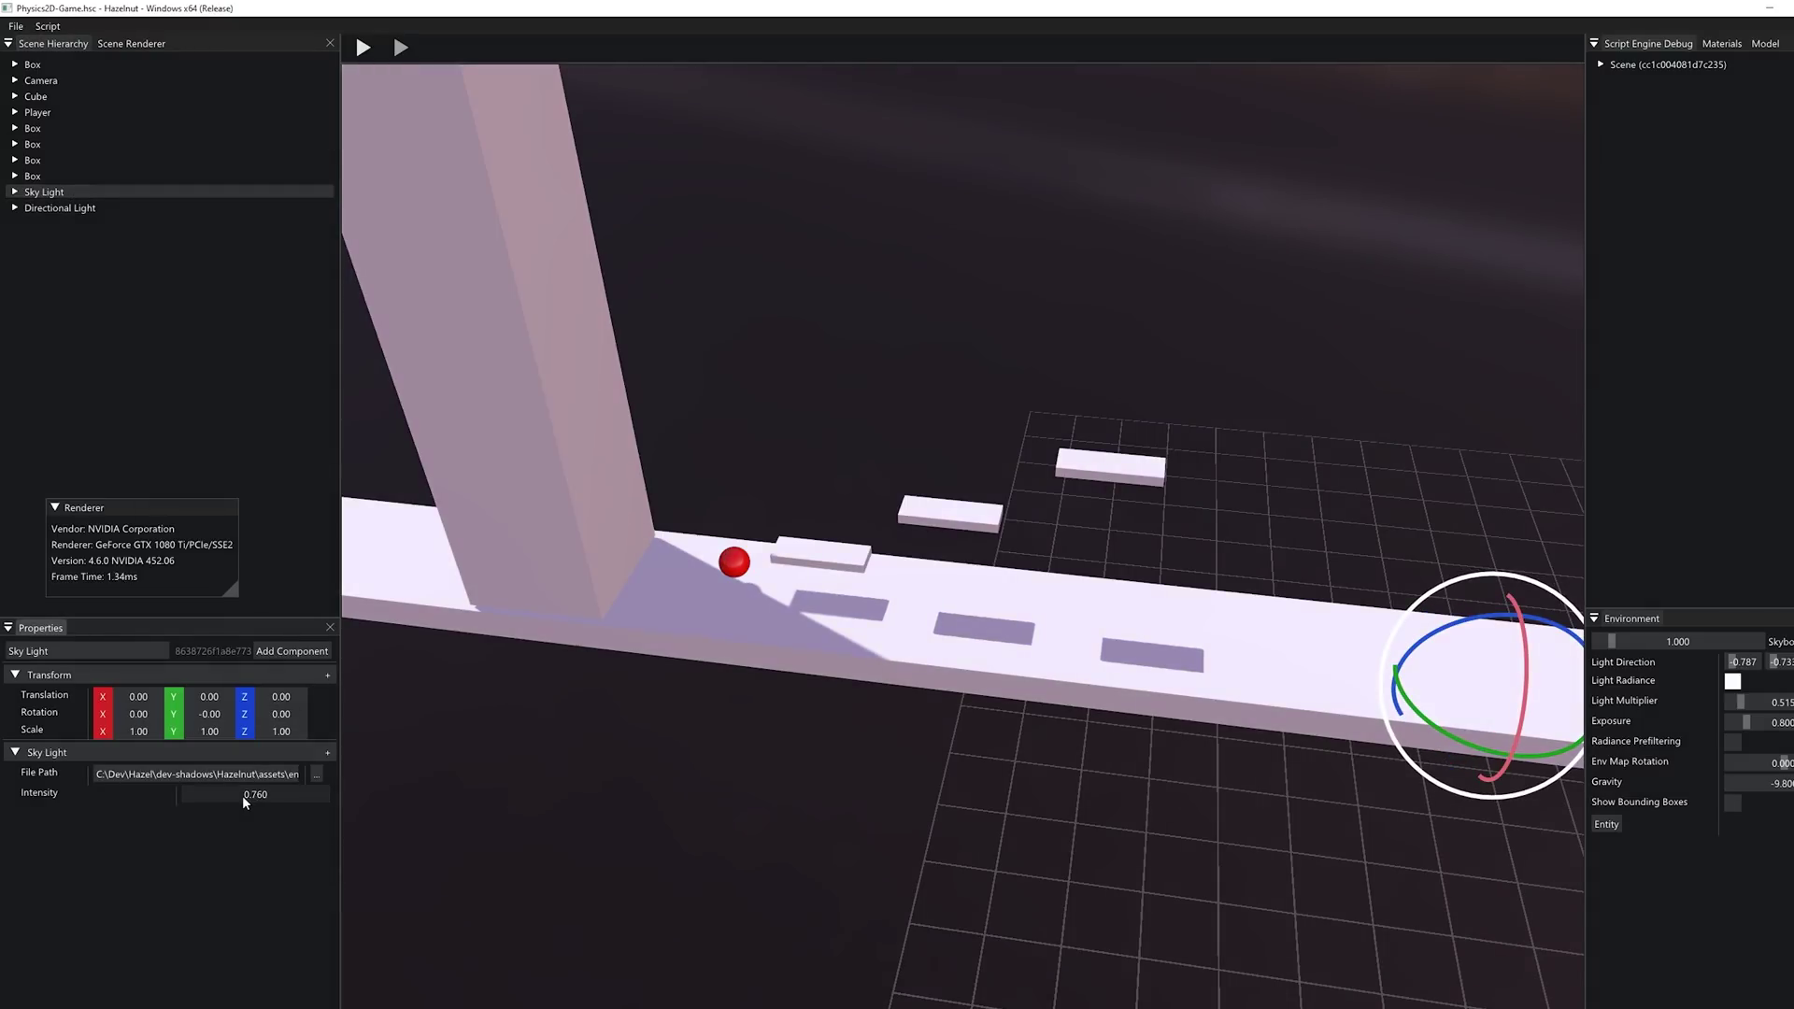
alt+drag(902, 747, 543, 152)
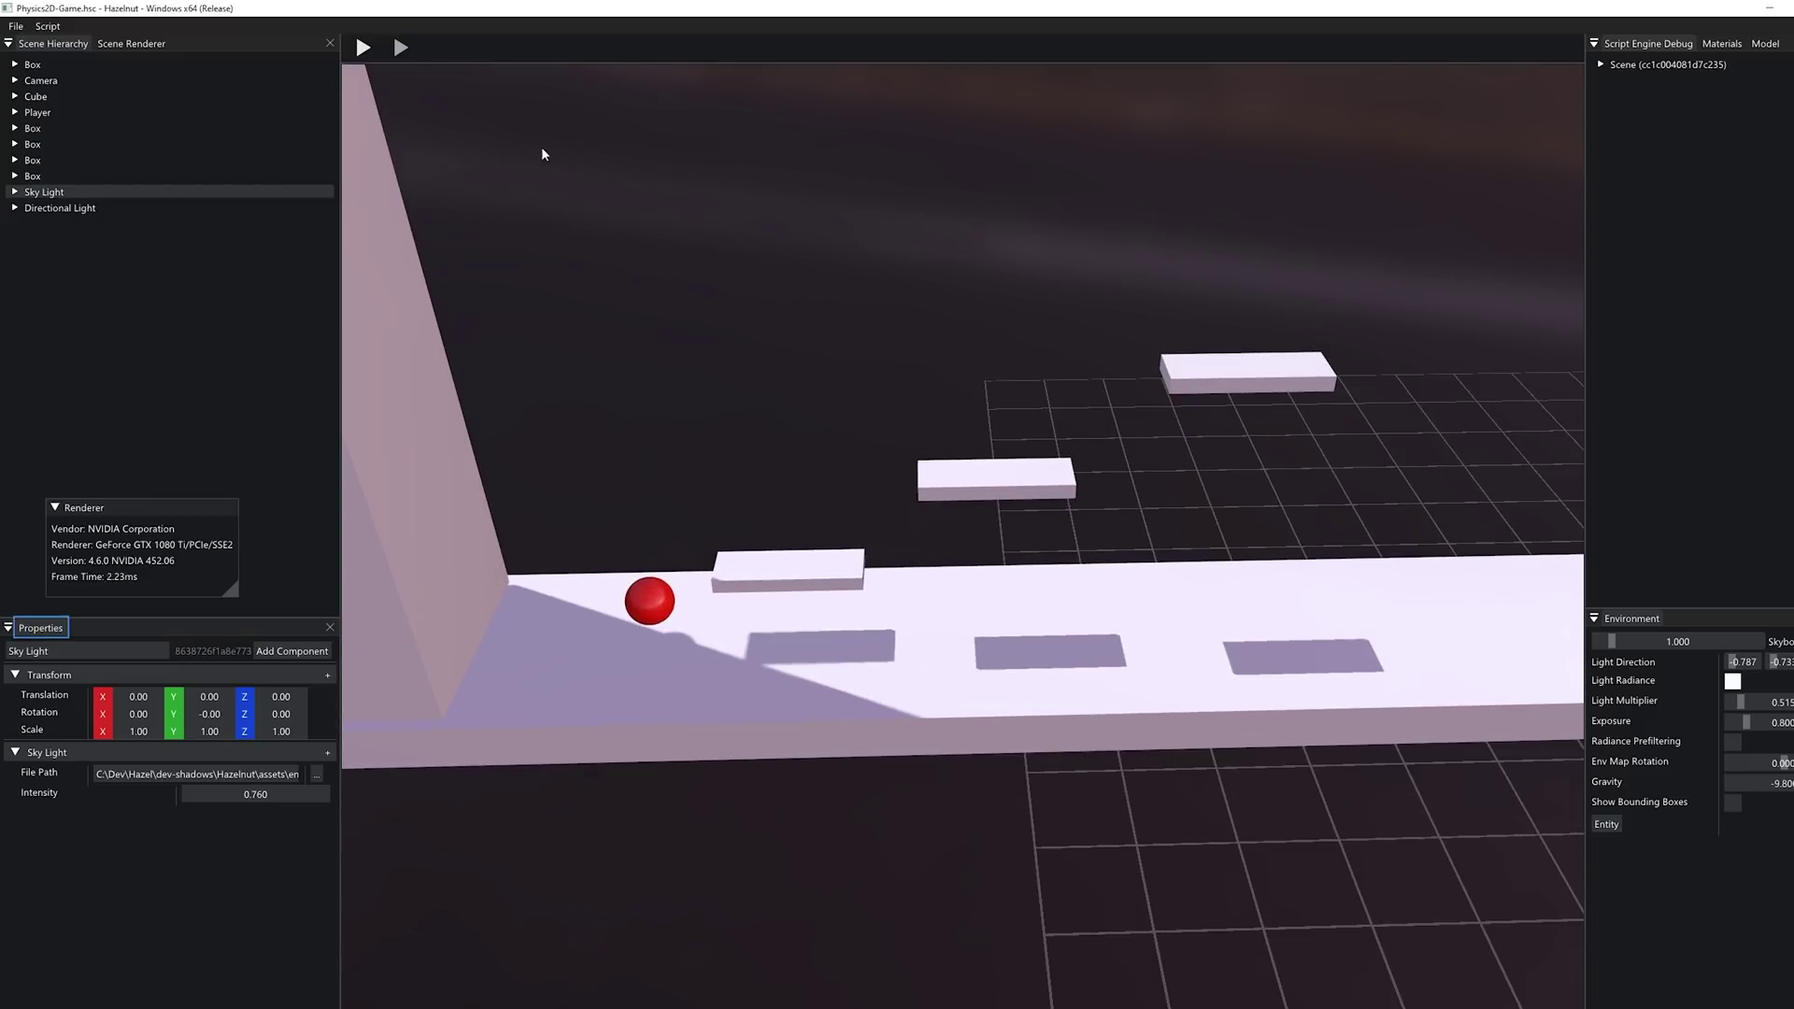
Step: Play the scene and roll the player ball back and forth beneath the floating platforms to check how the shadows overlap
click(363, 47)
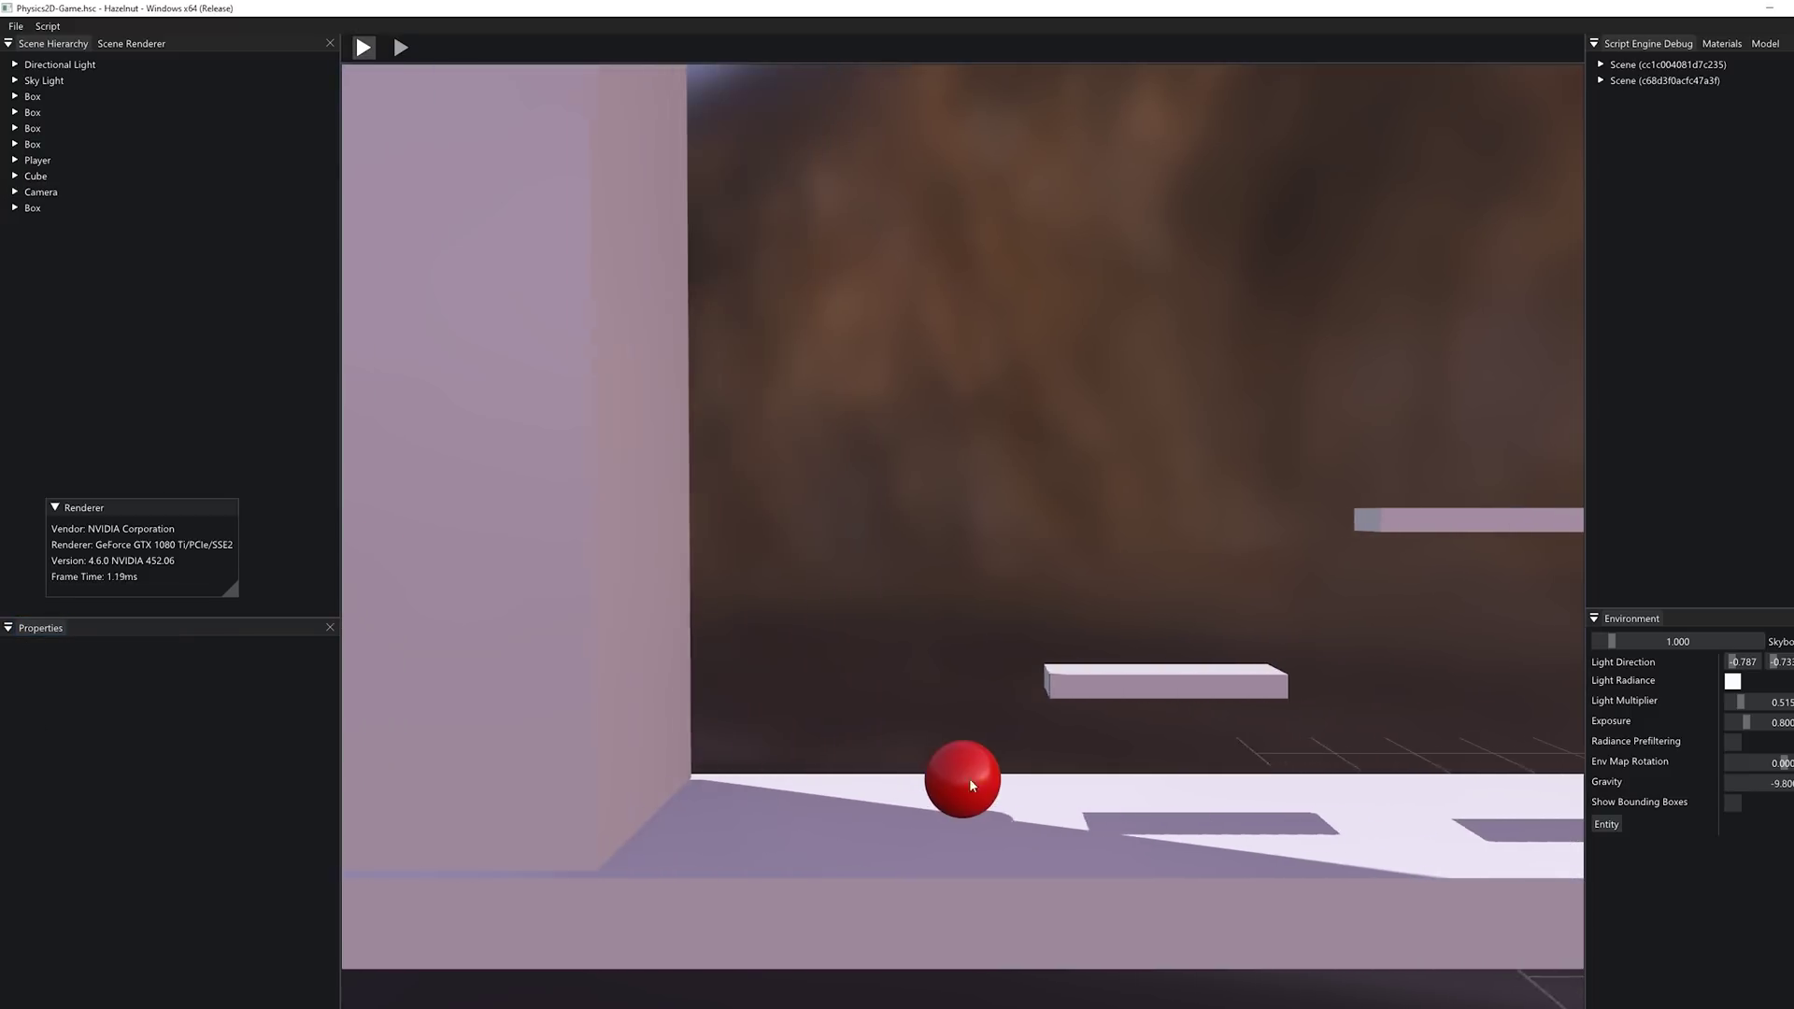
key(a)
key(d)
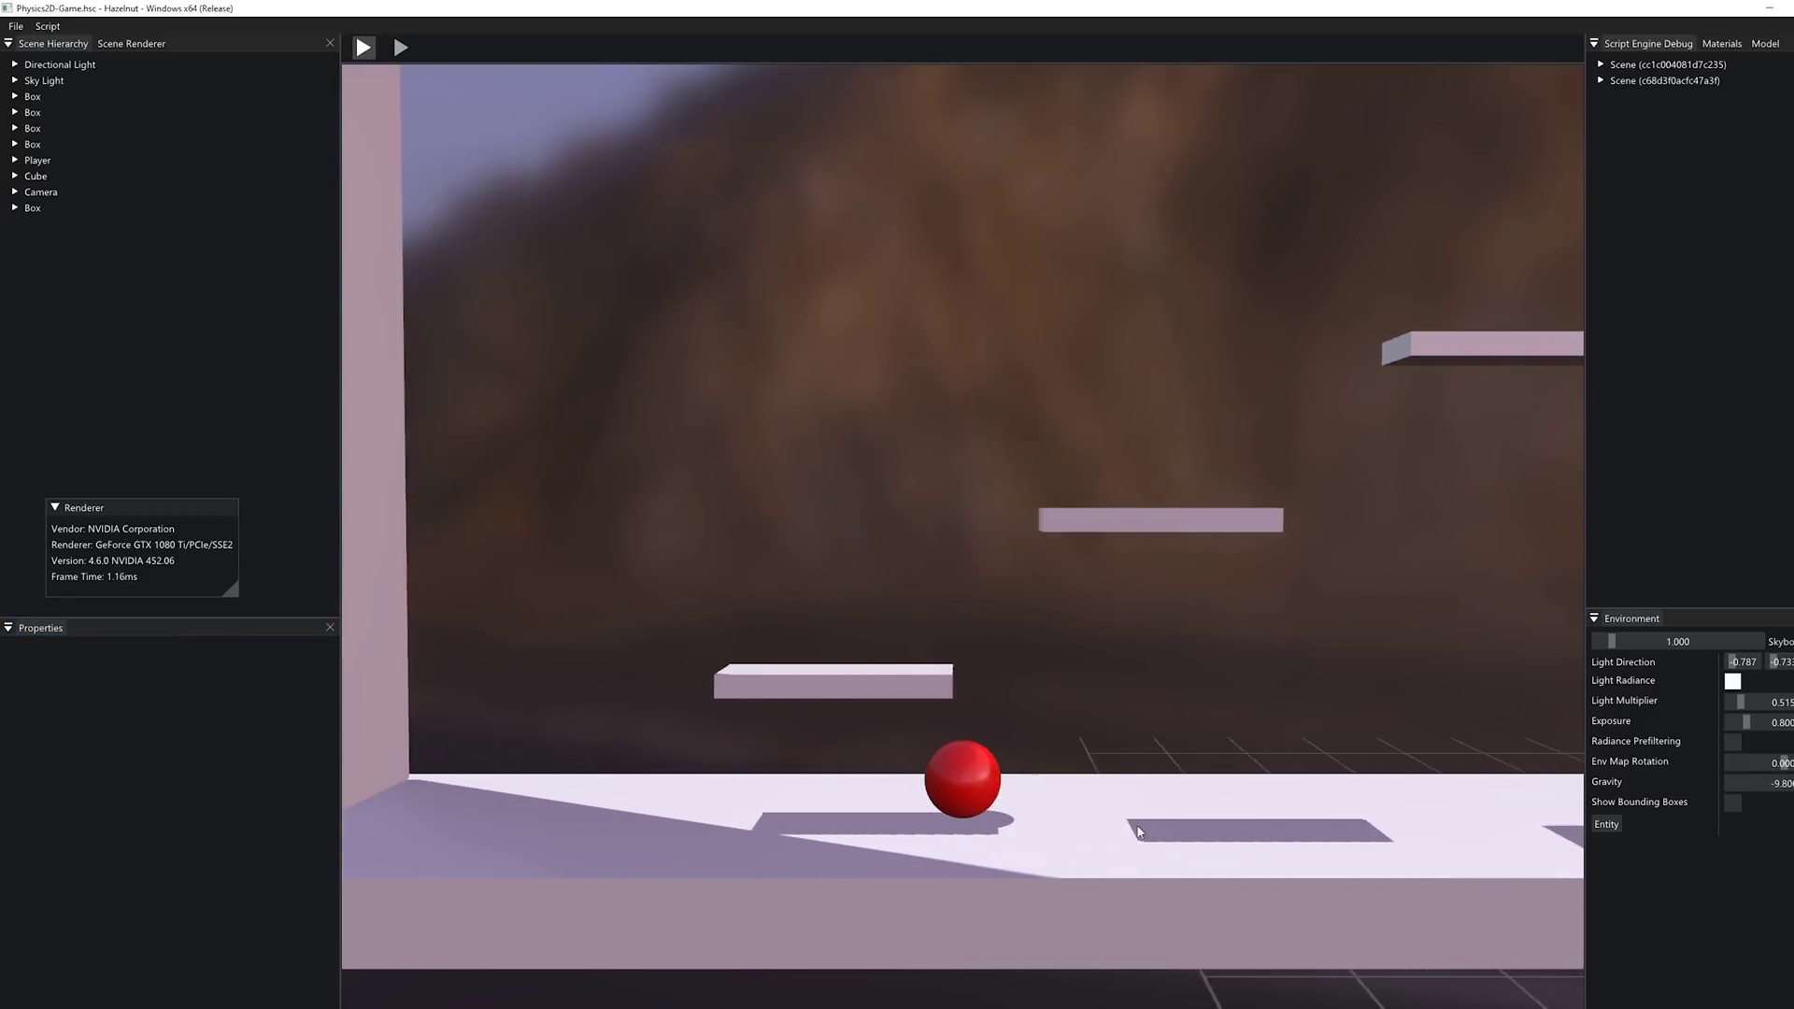
key(space)
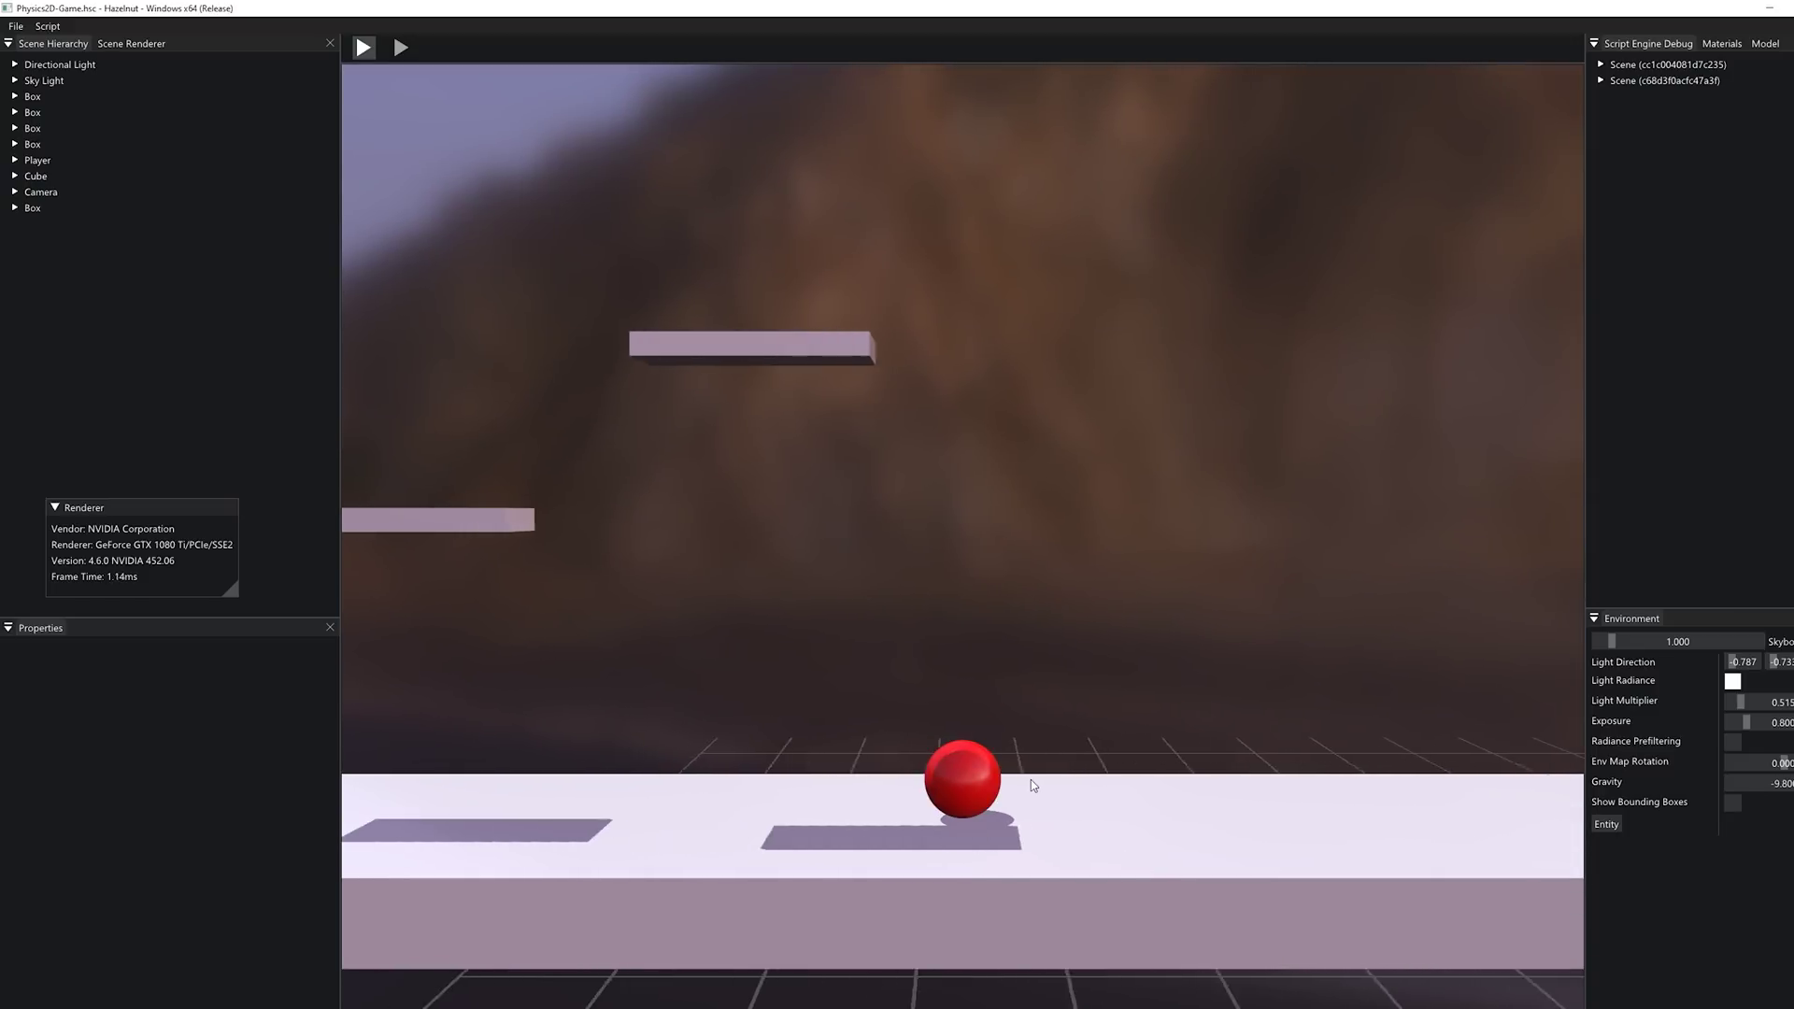
key(a)
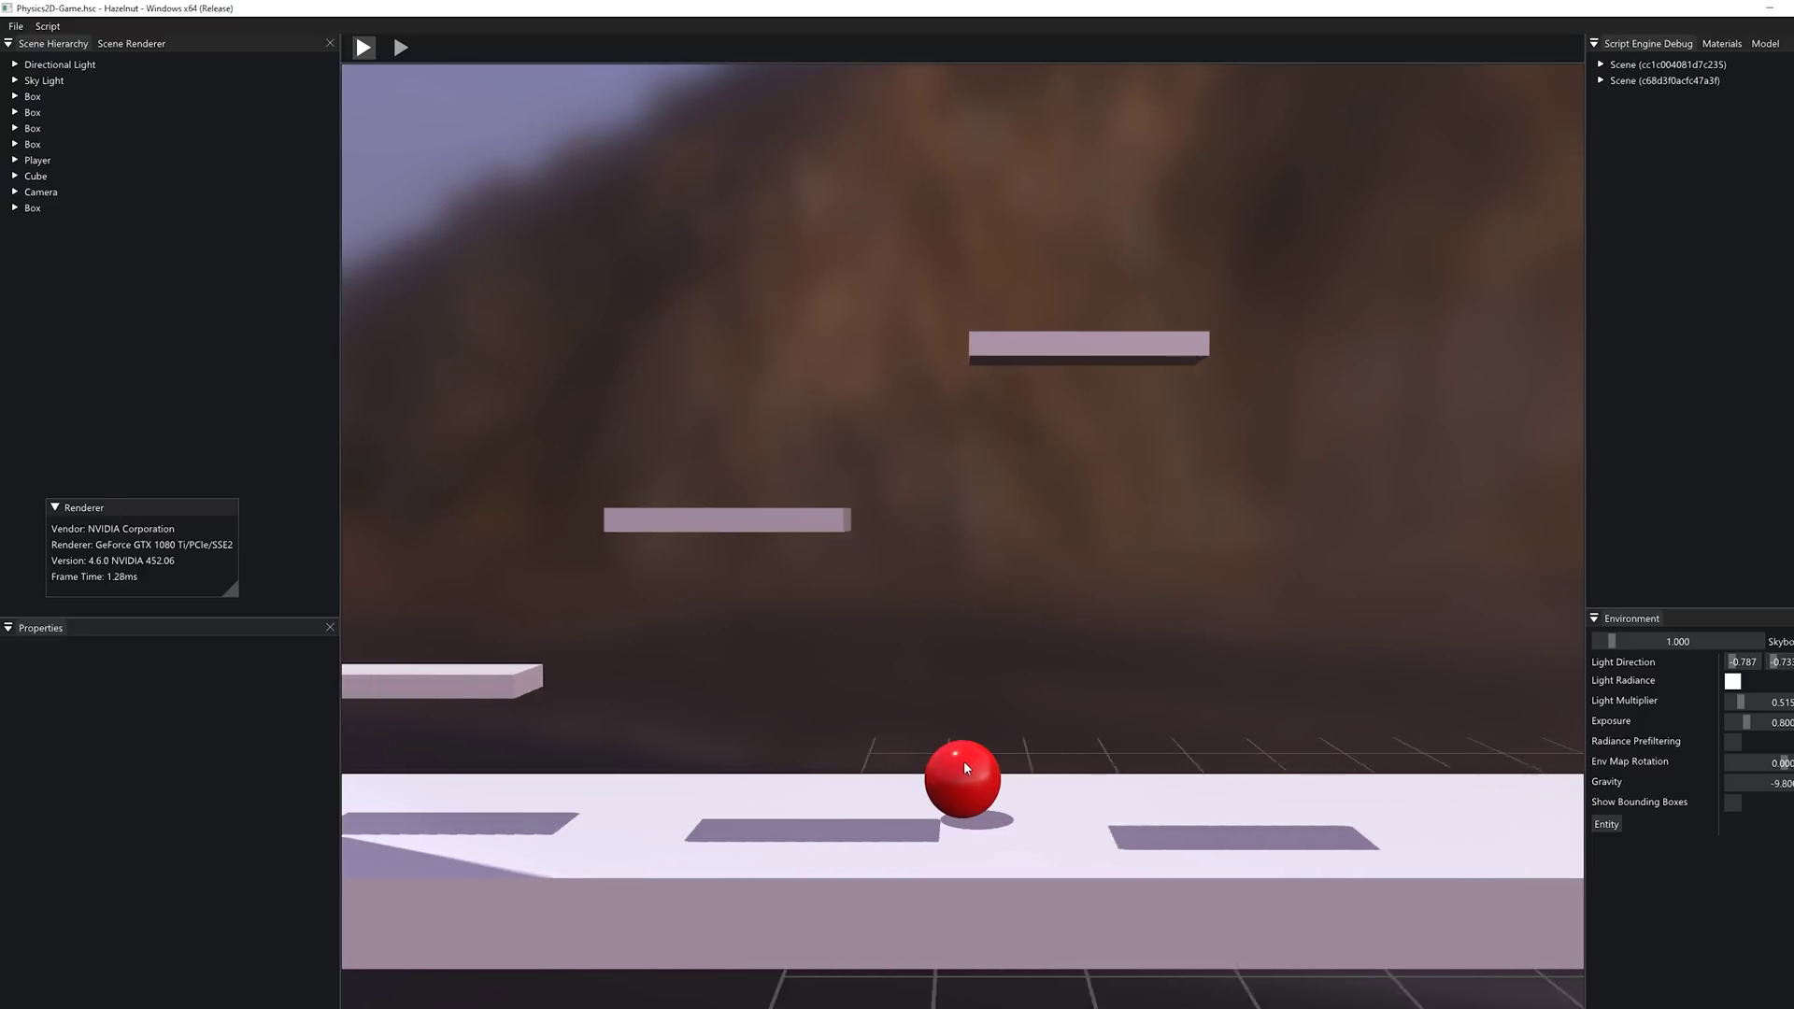
Step: While the scene is playing, vary the Directional Light's X rotation to about 139.98 and back down to about 133.58
click(52, 67)
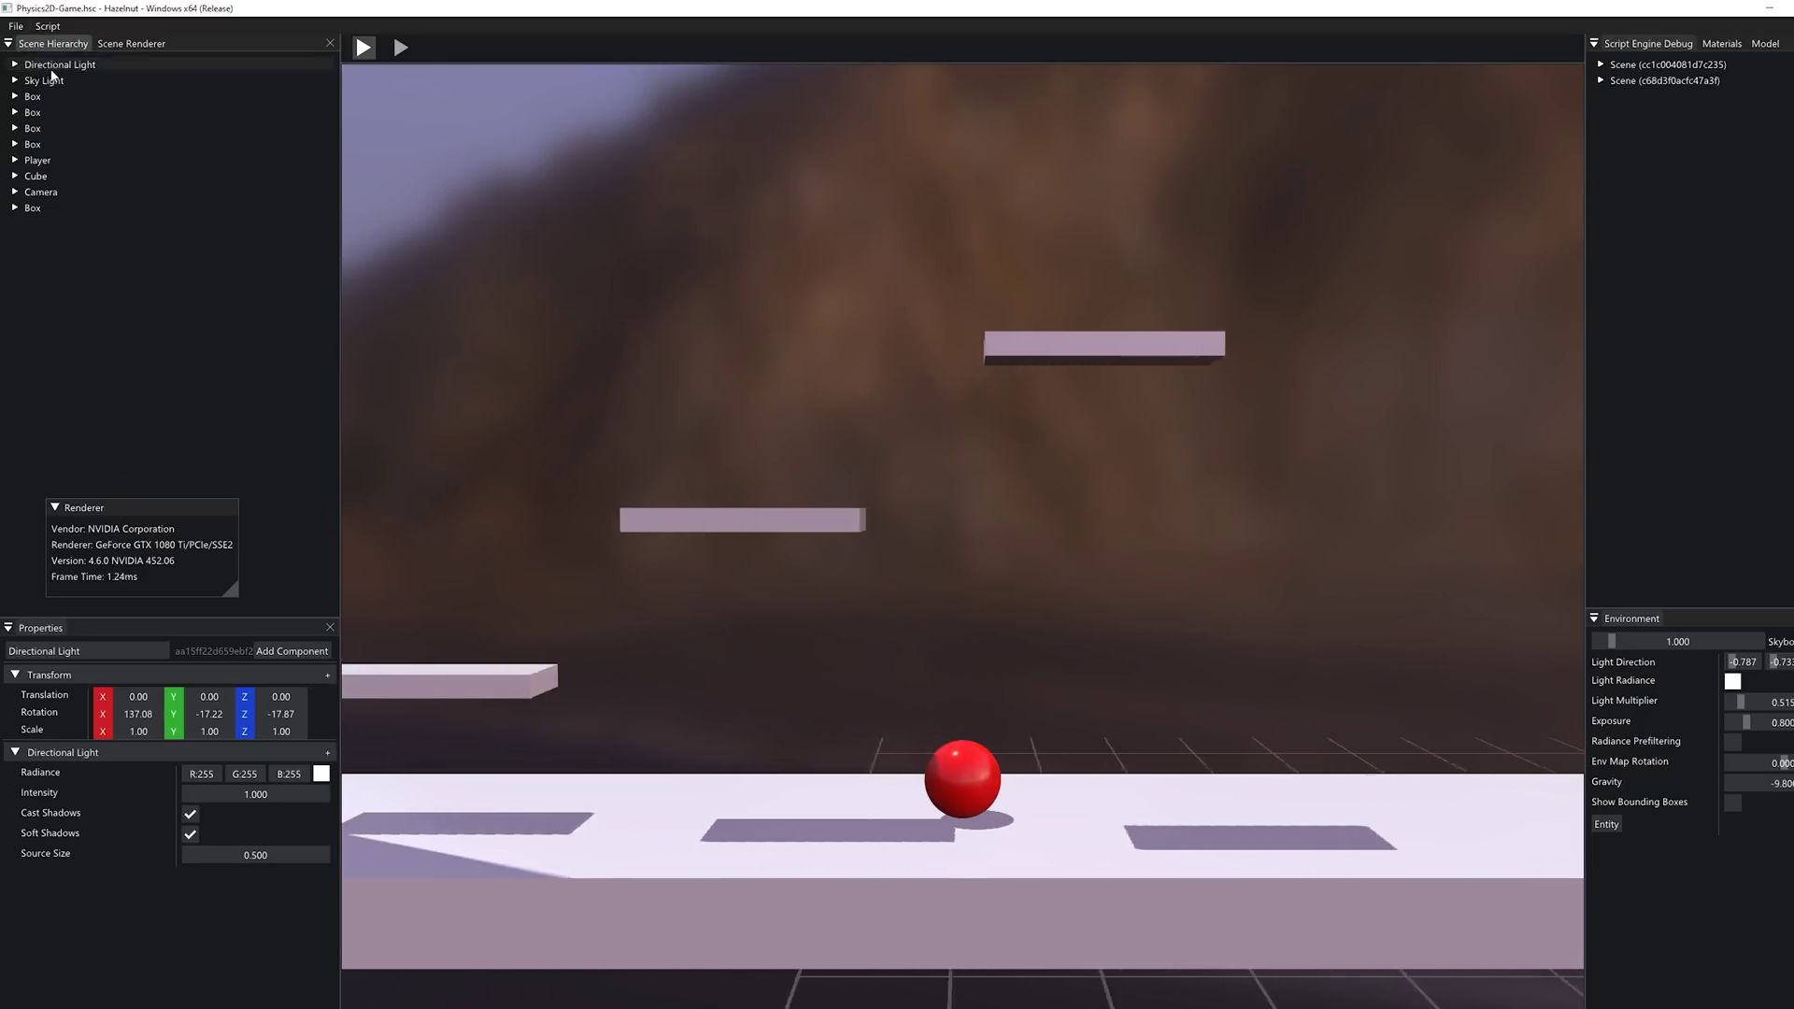
drag(138, 714, 156, 714)
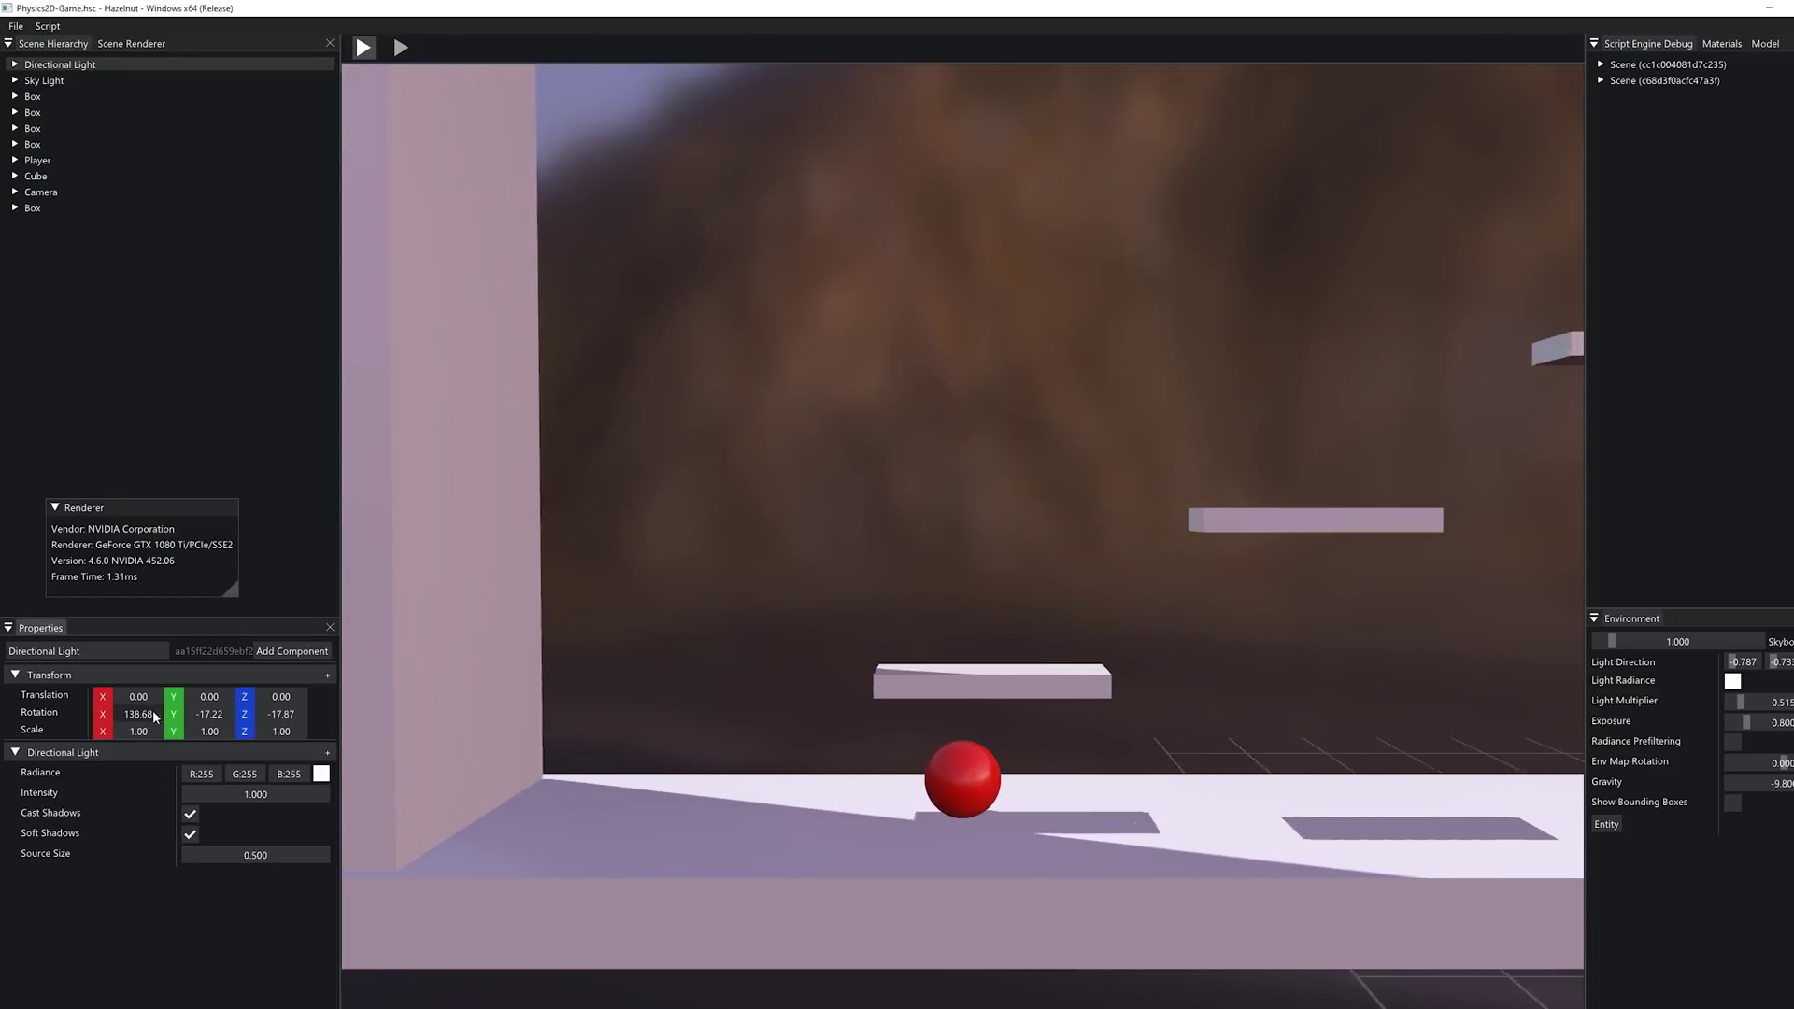
key(d)
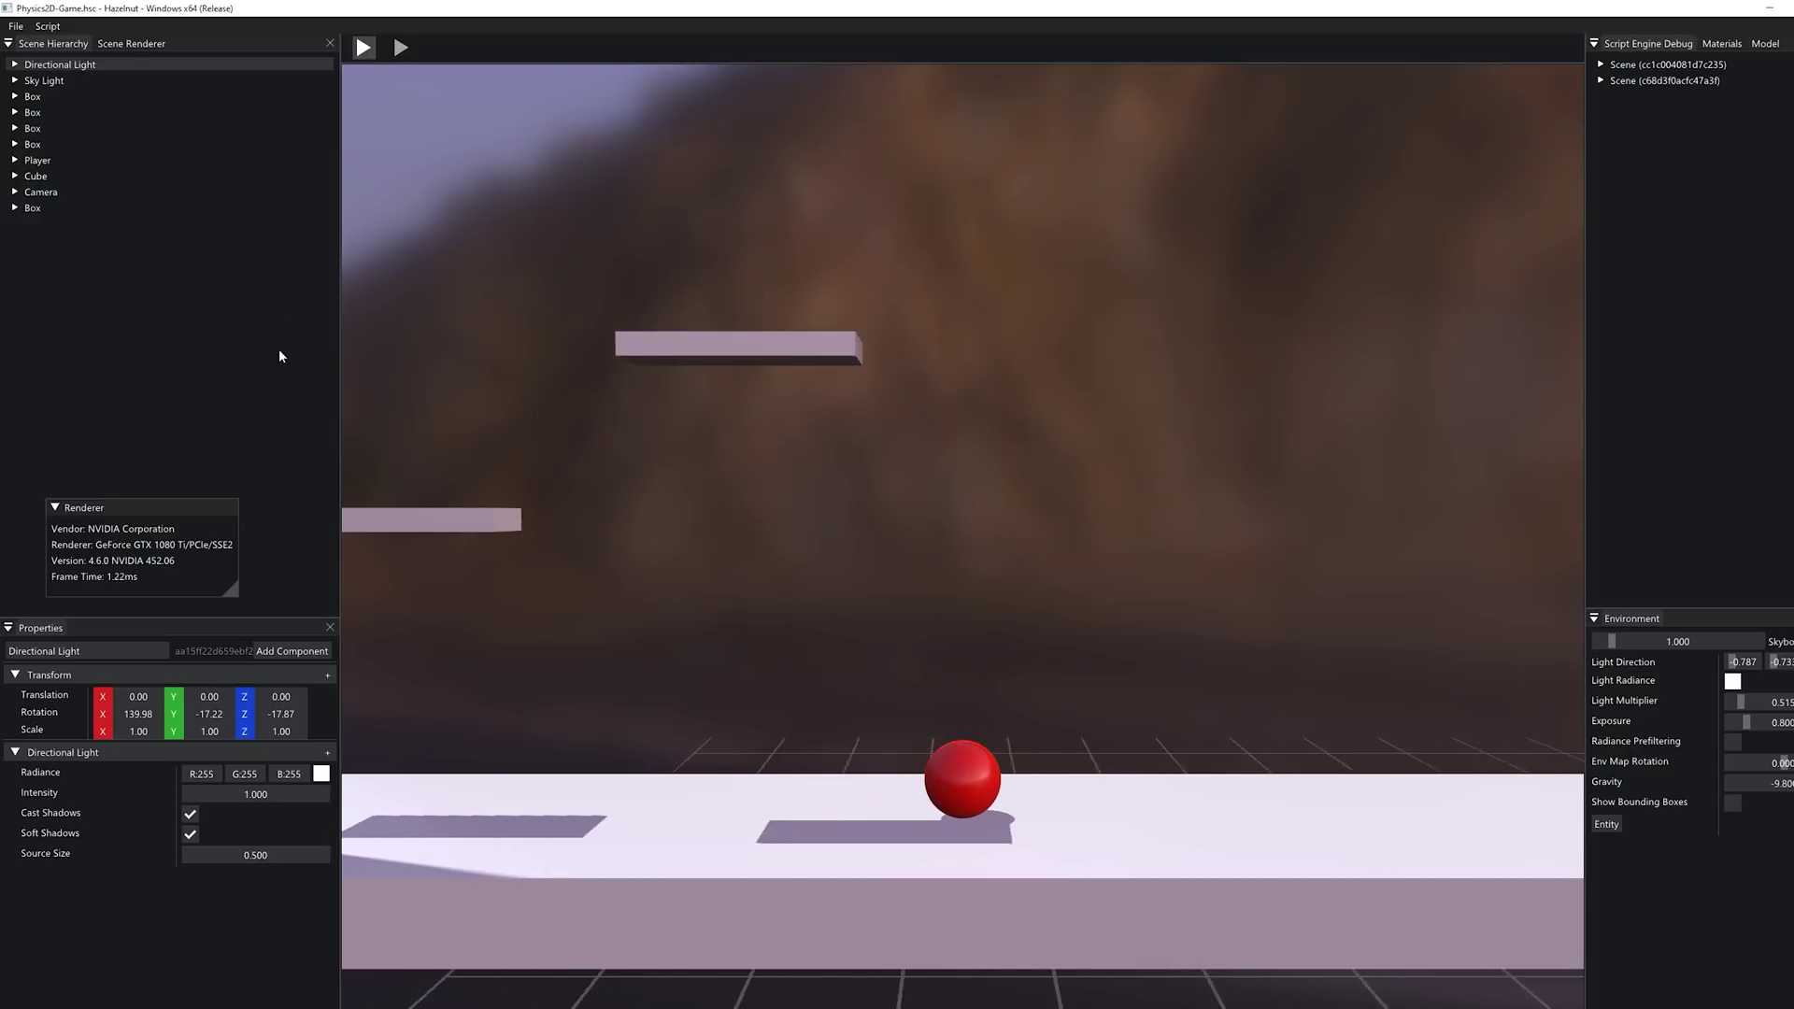
drag(144, 714, 84, 714)
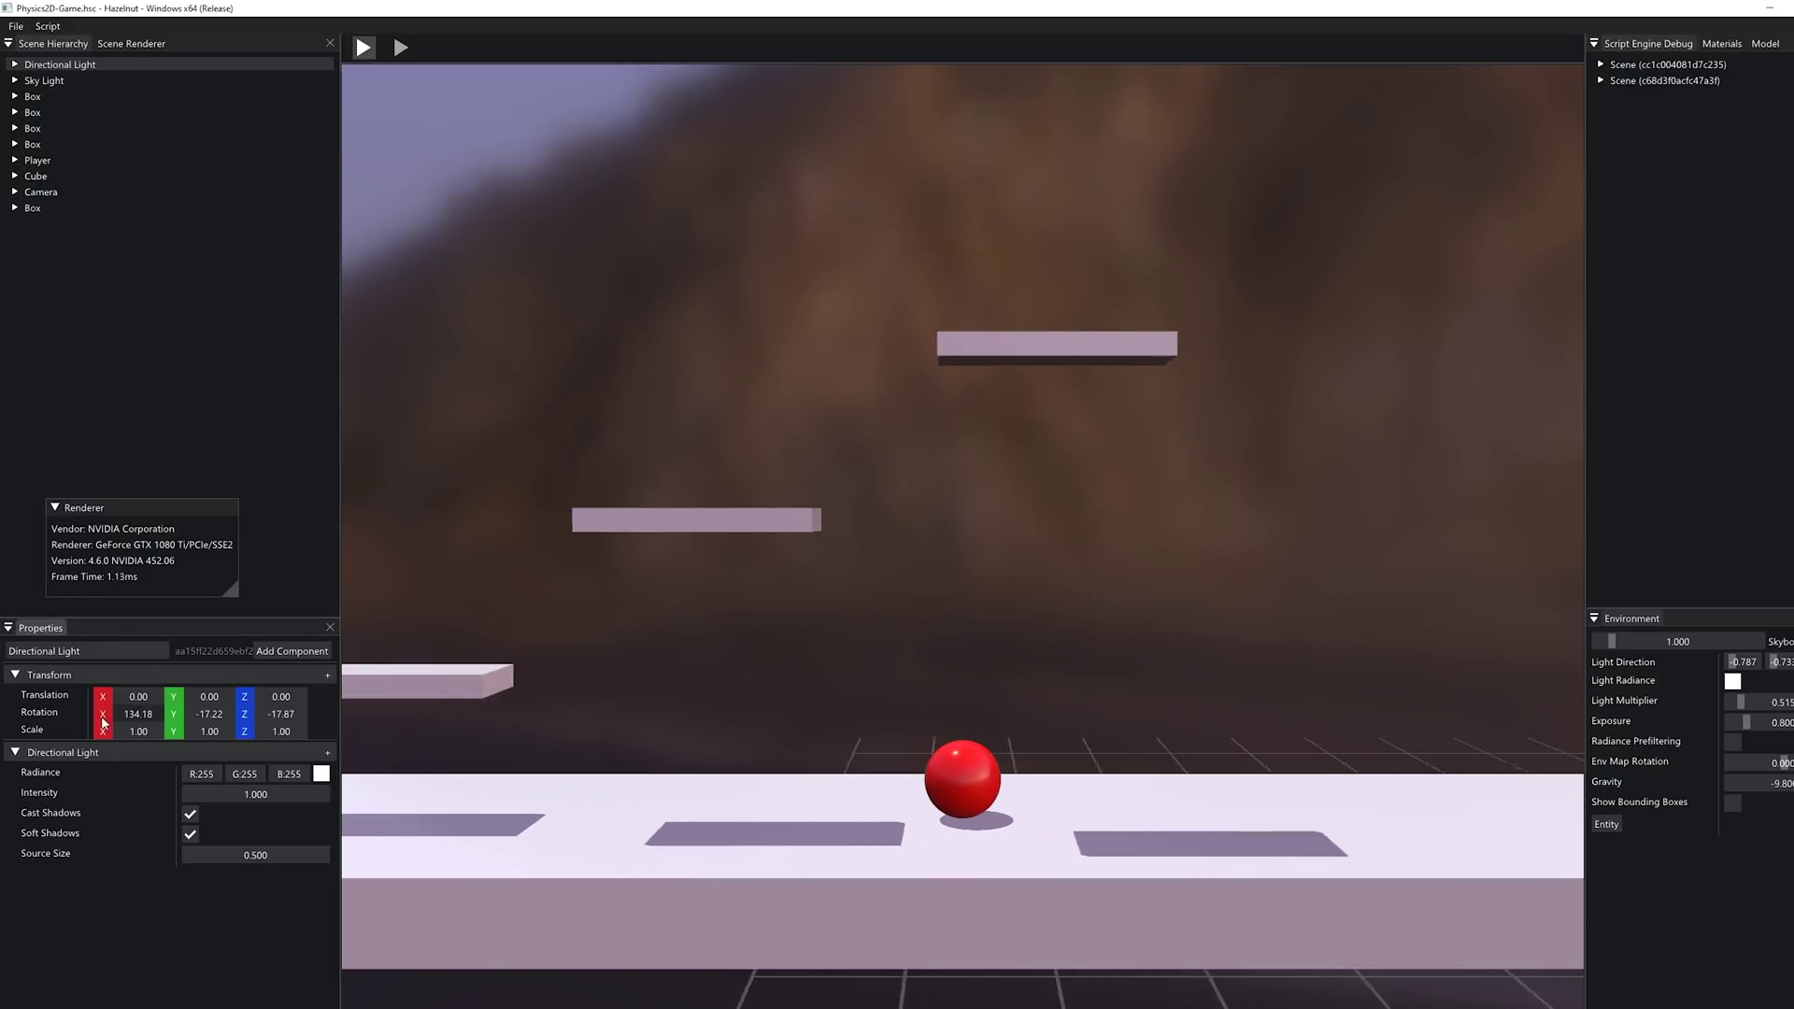
Step: Jump the player ball among the floating platforms to check its shadow in the air, and stop playing the scene
key(a)
key(space)
key(space)
key(d)
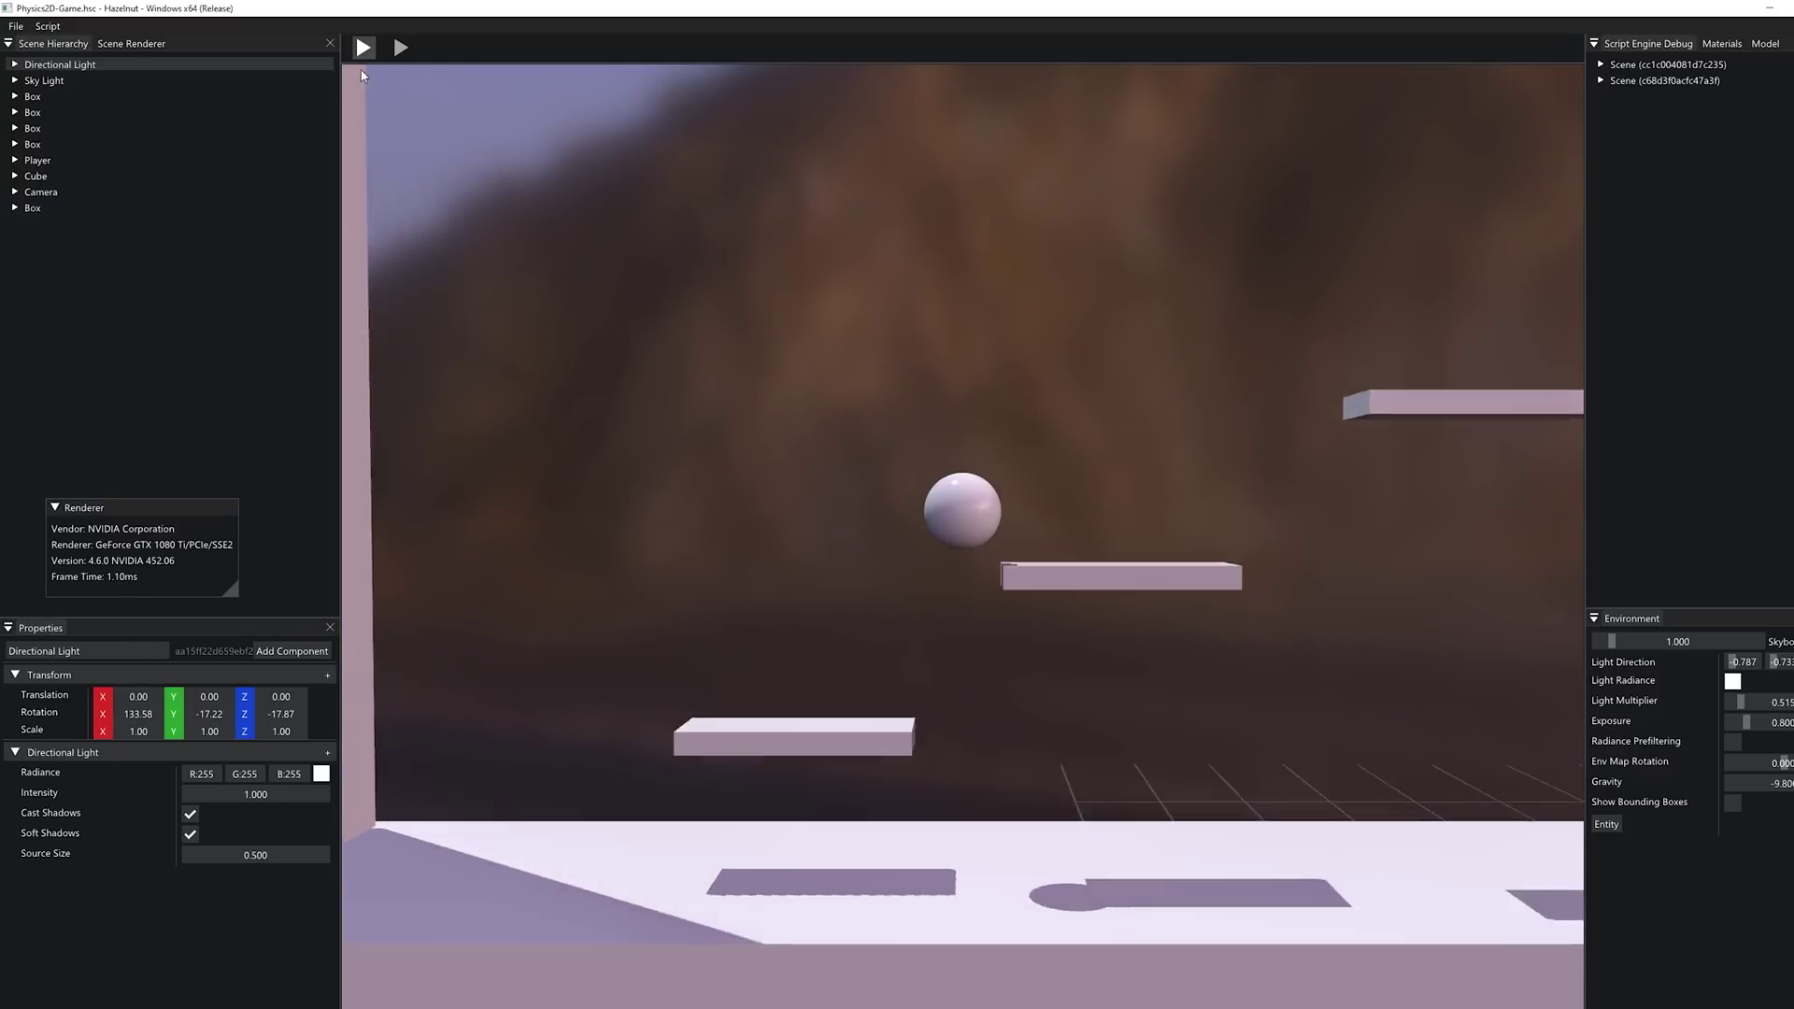
click(364, 48)
Step: Duplicate the large floating box twice above the platforms, placing one copy at about X -13.21, Y 24.78 with Z rotation about -14.14
scroll(865, 407, down, 8)
alt+drag(1109, 473, 1070, 463)
click(1145, 237)
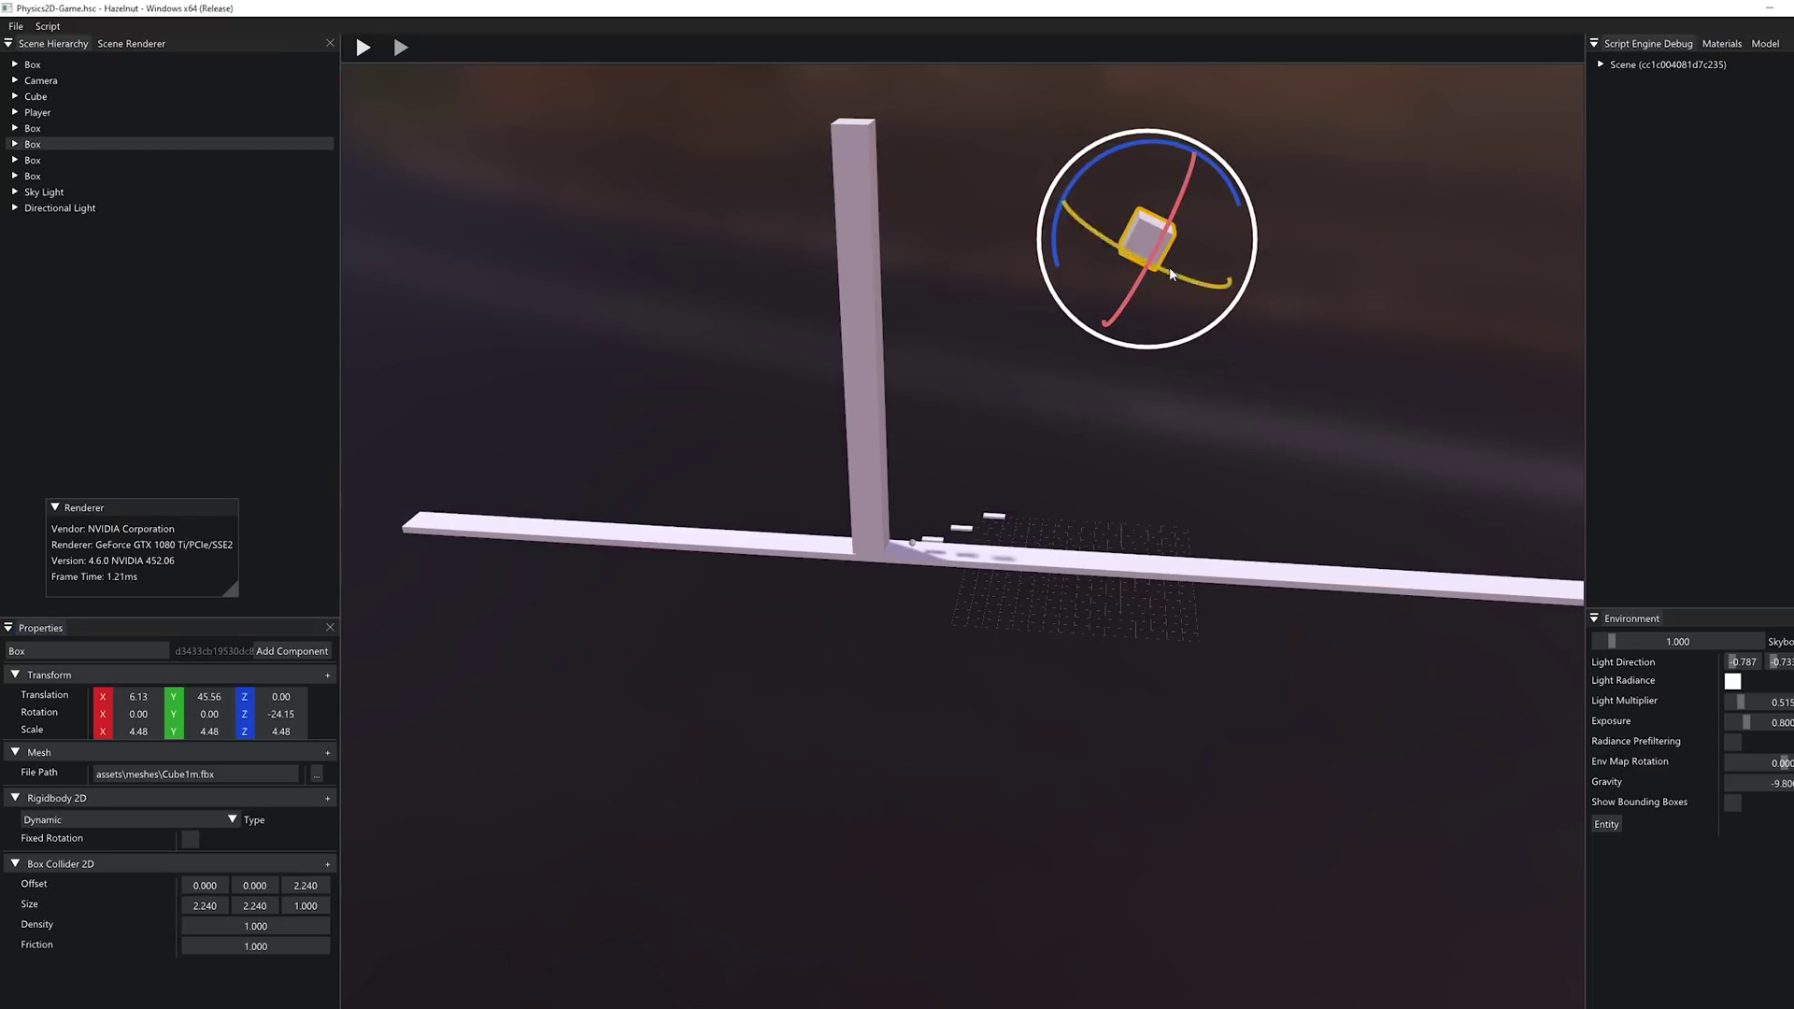
drag(950, 377, 950, 378)
key(e)
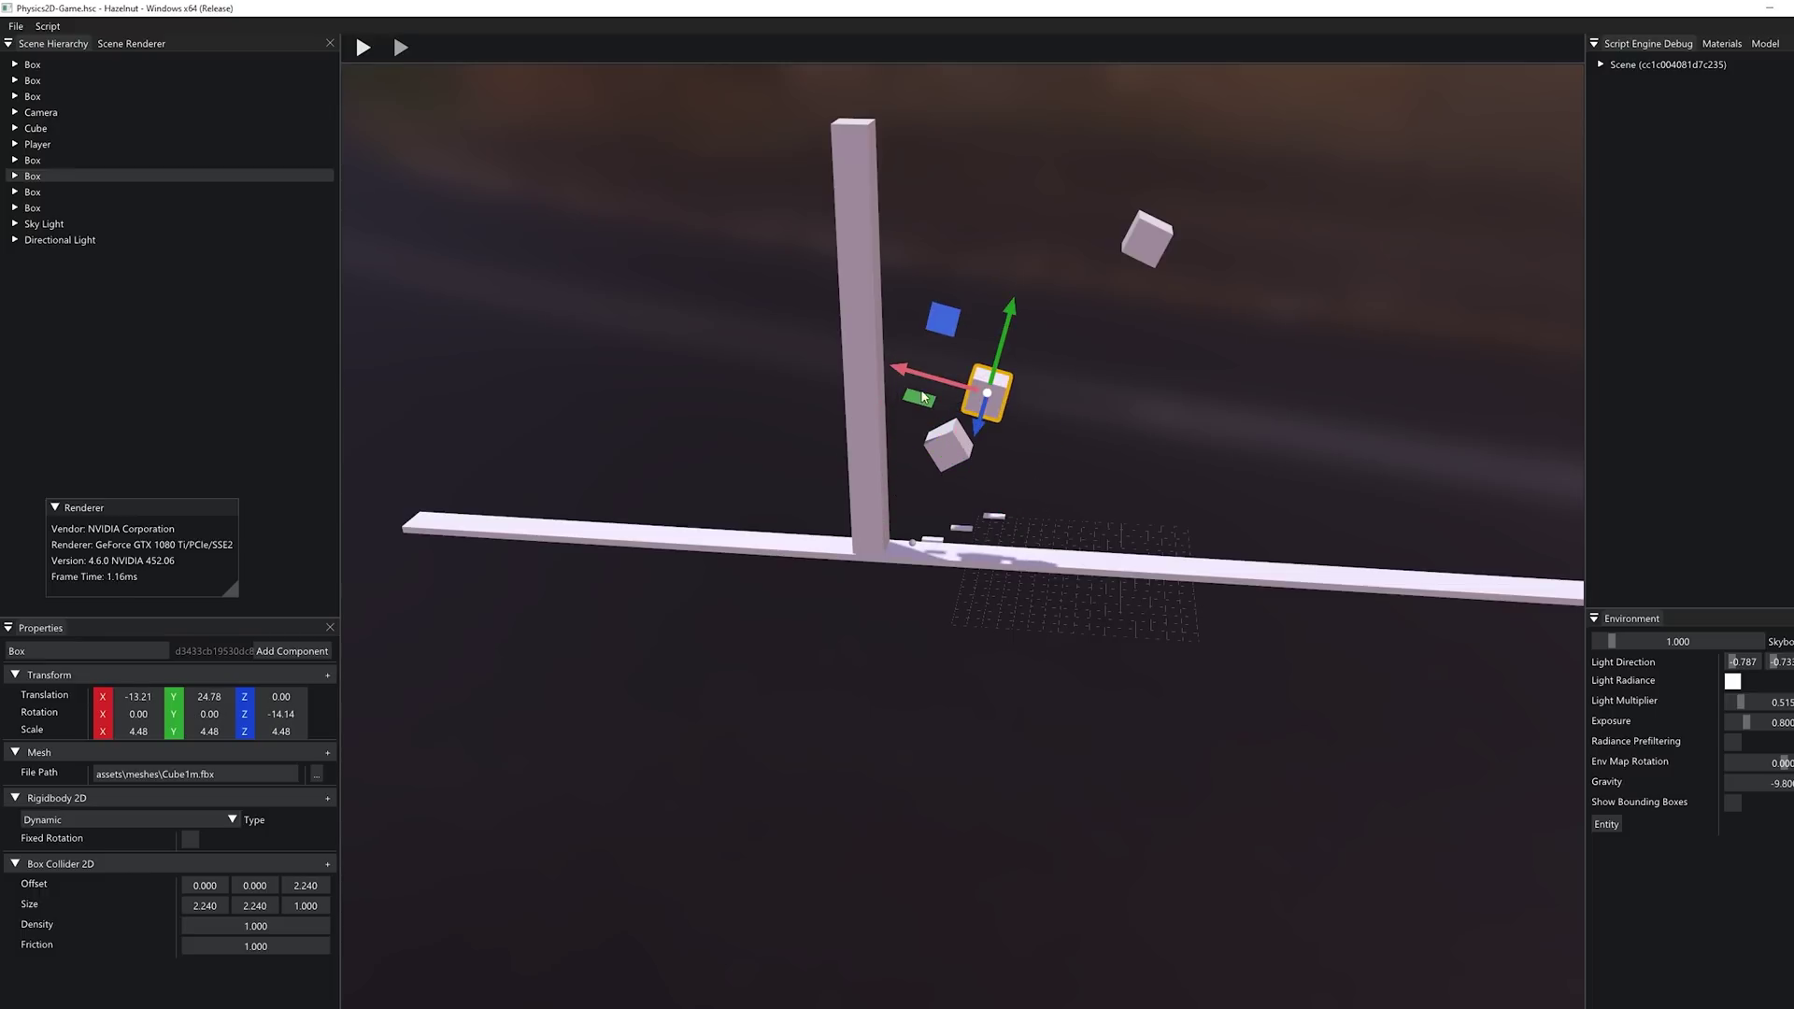
Step: Play the scene and roll and jump the player ball among the falling boxes to check their shadows
click(363, 49)
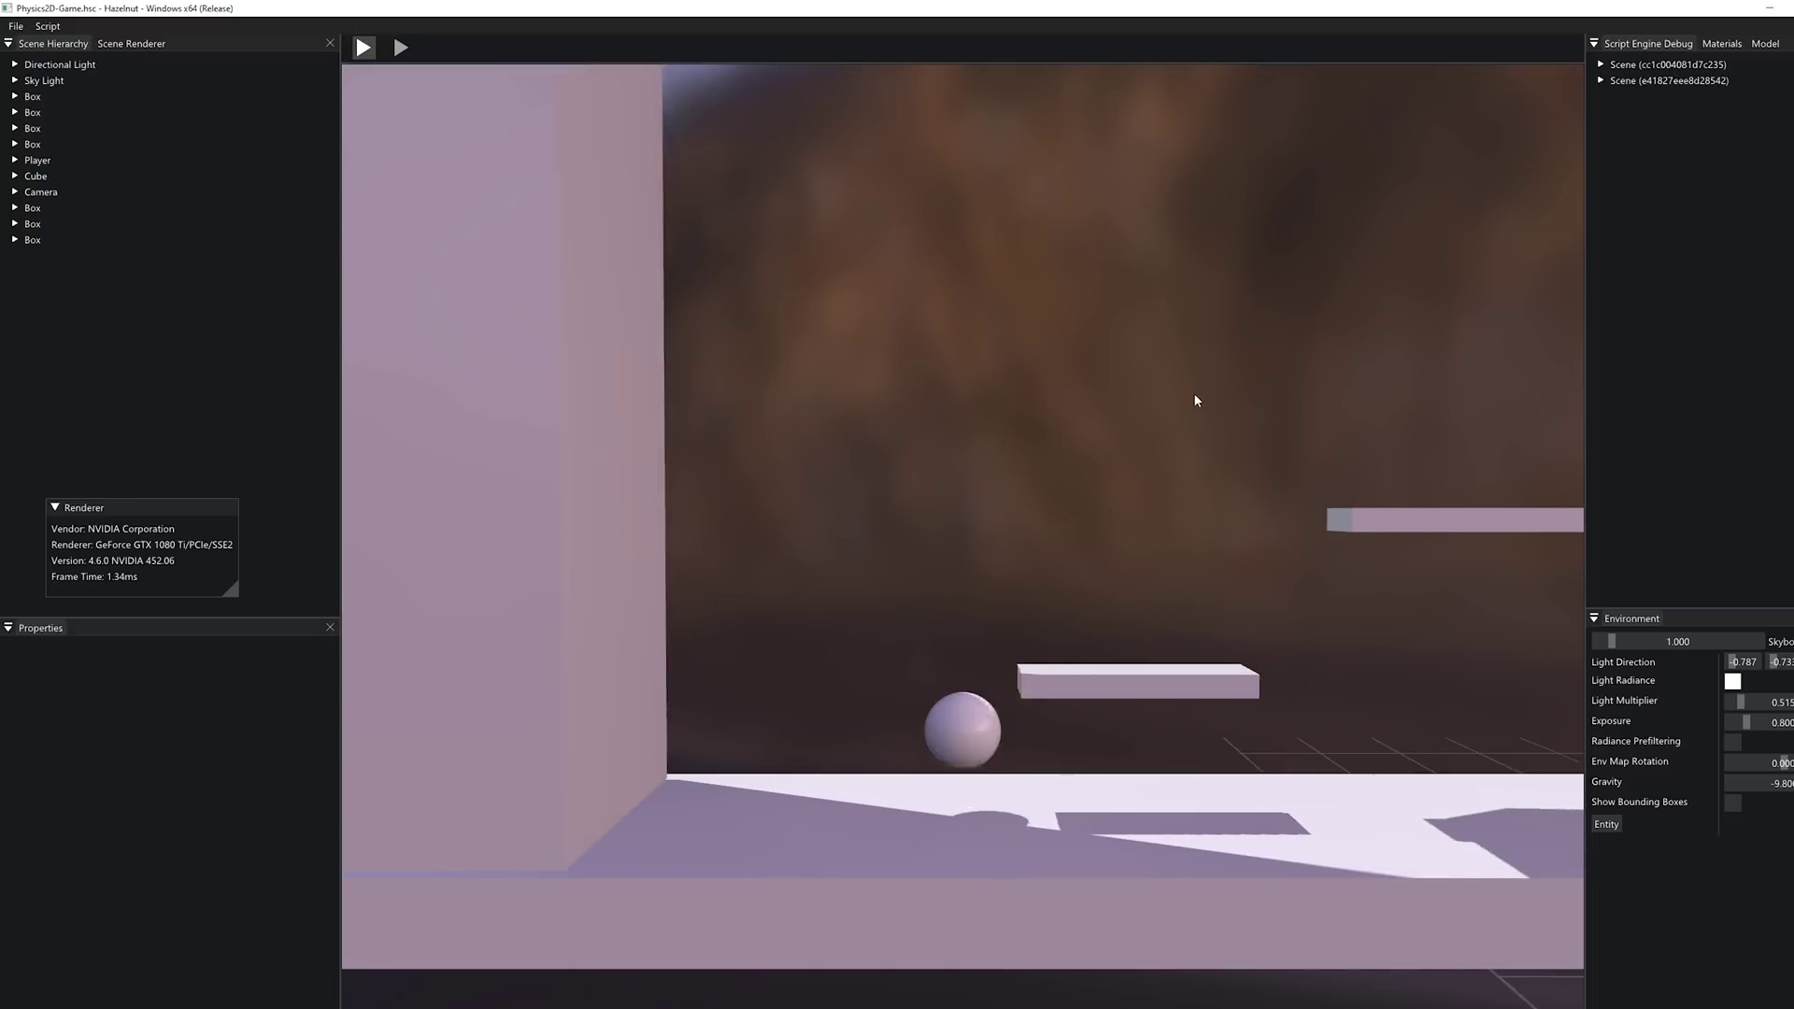
key(d)
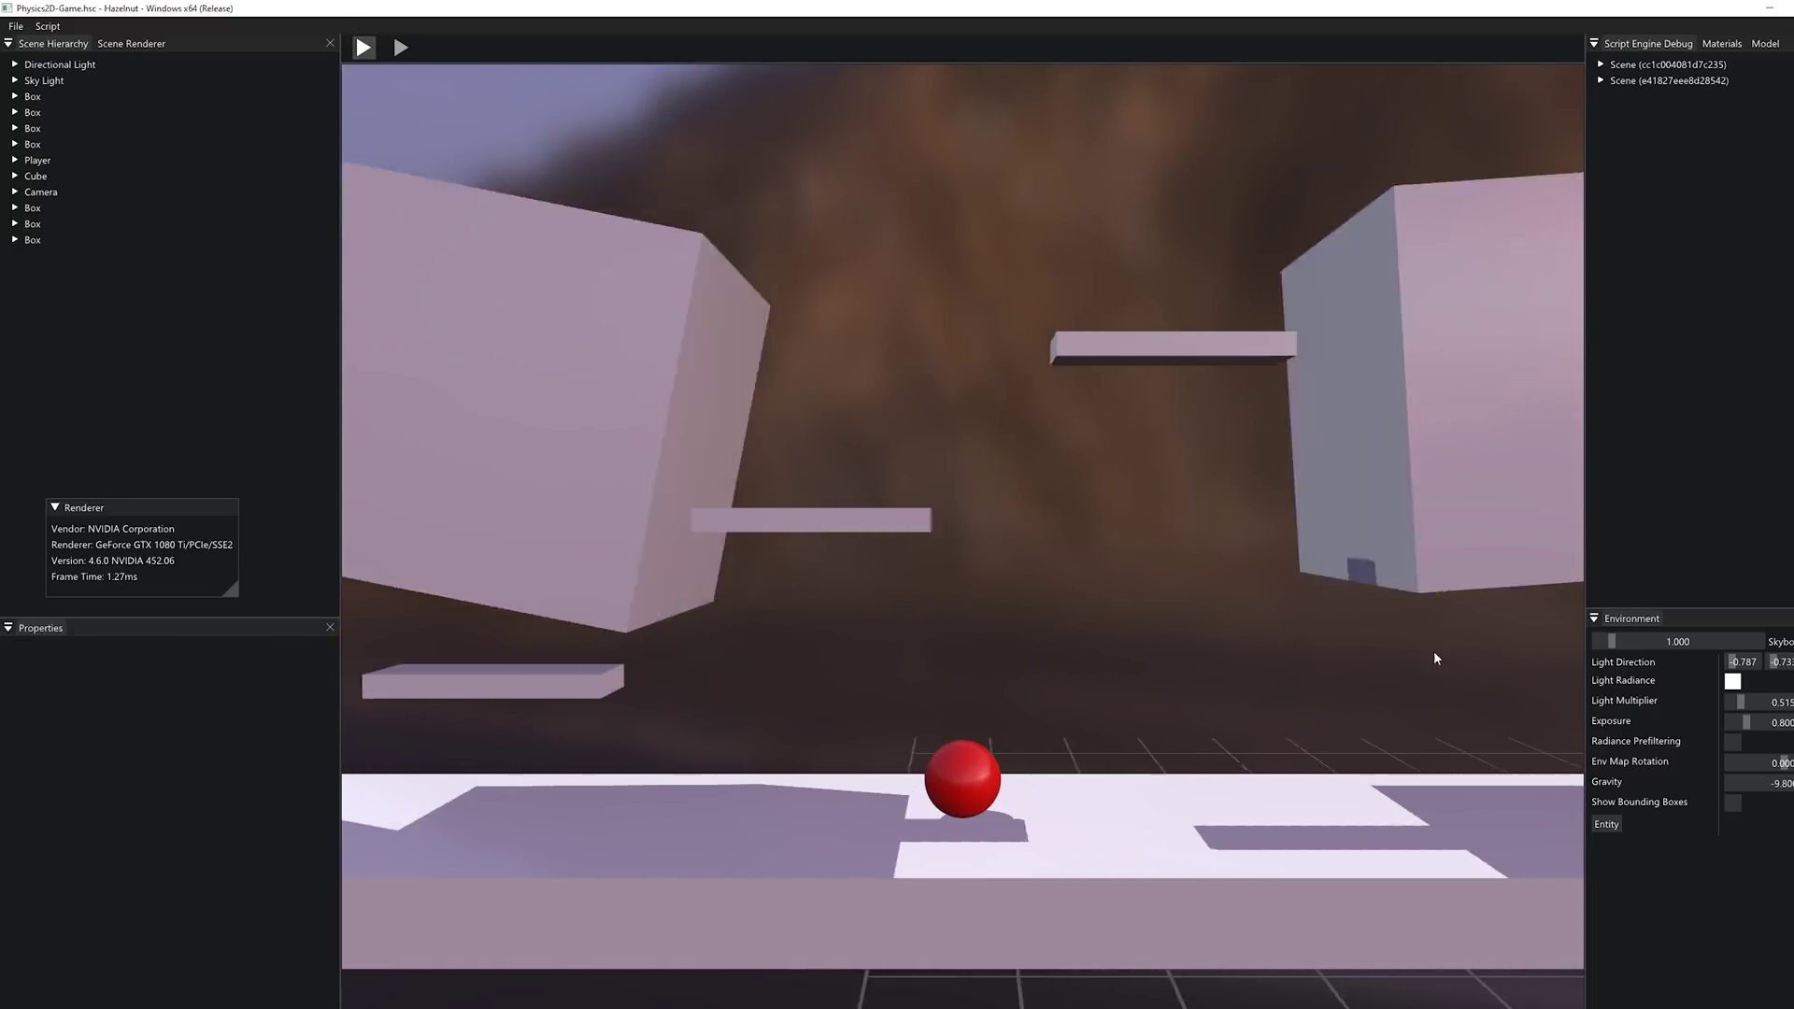
key(a)
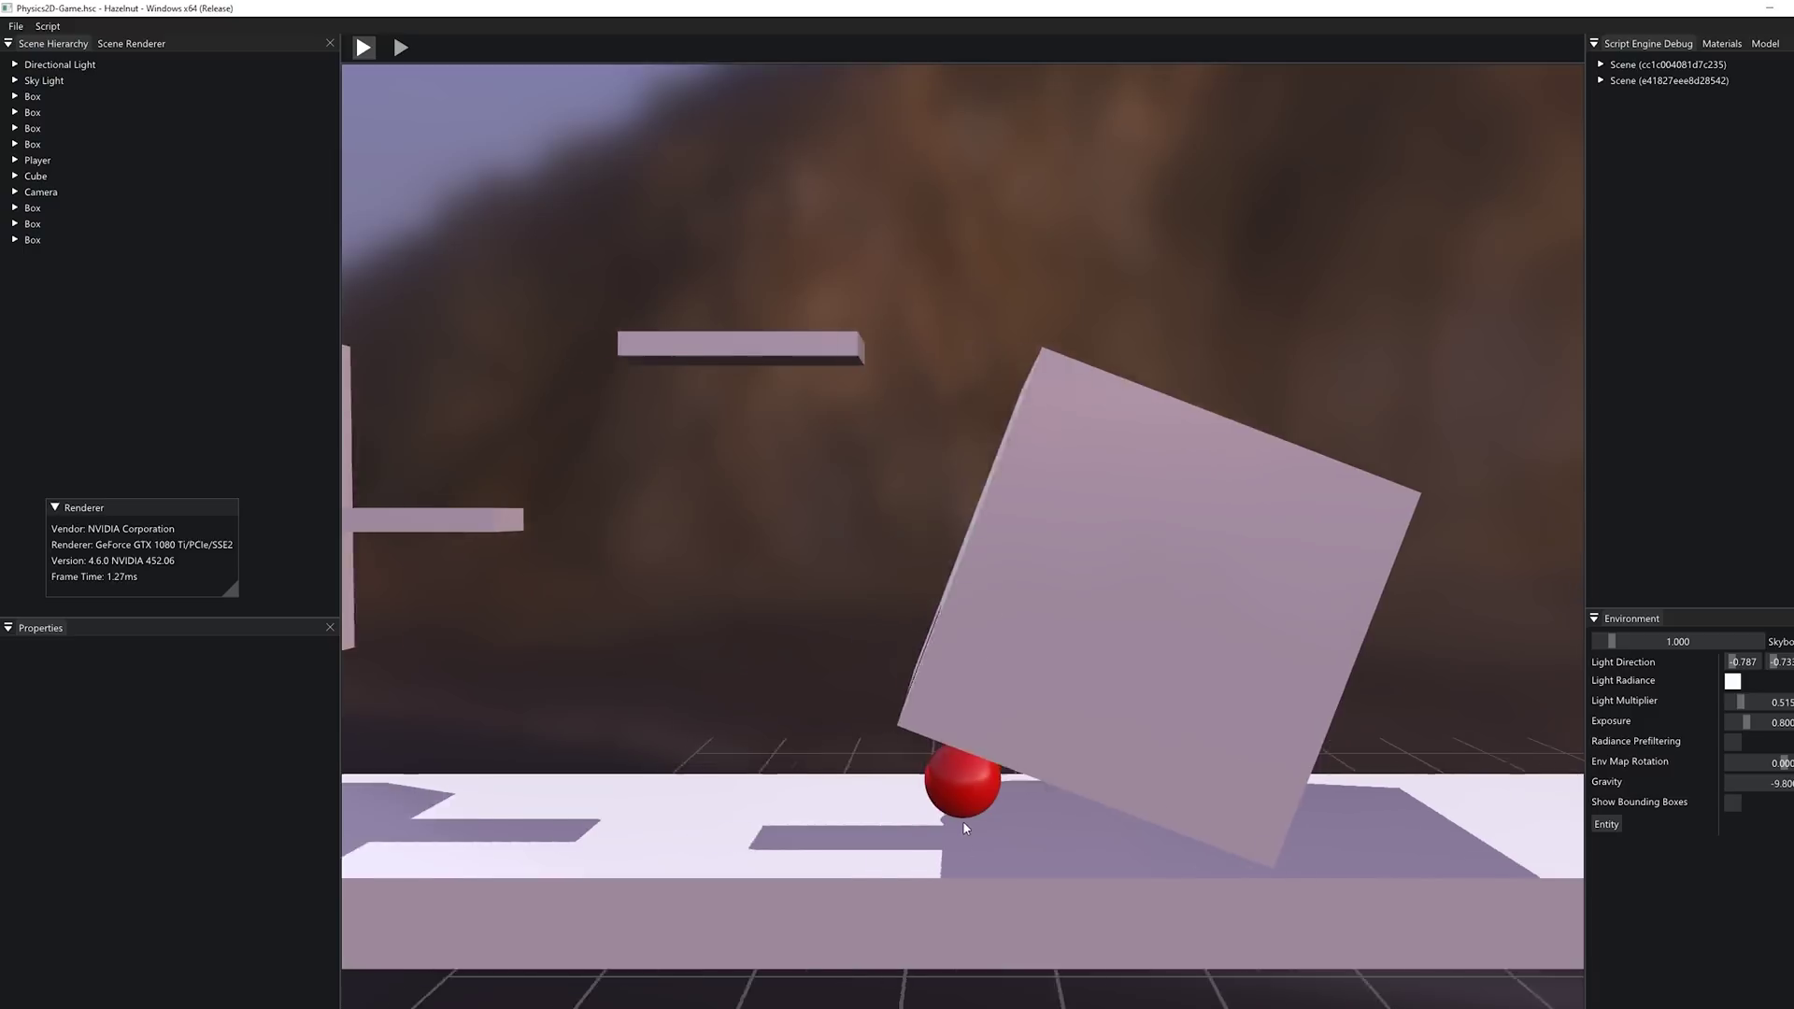
key(space)
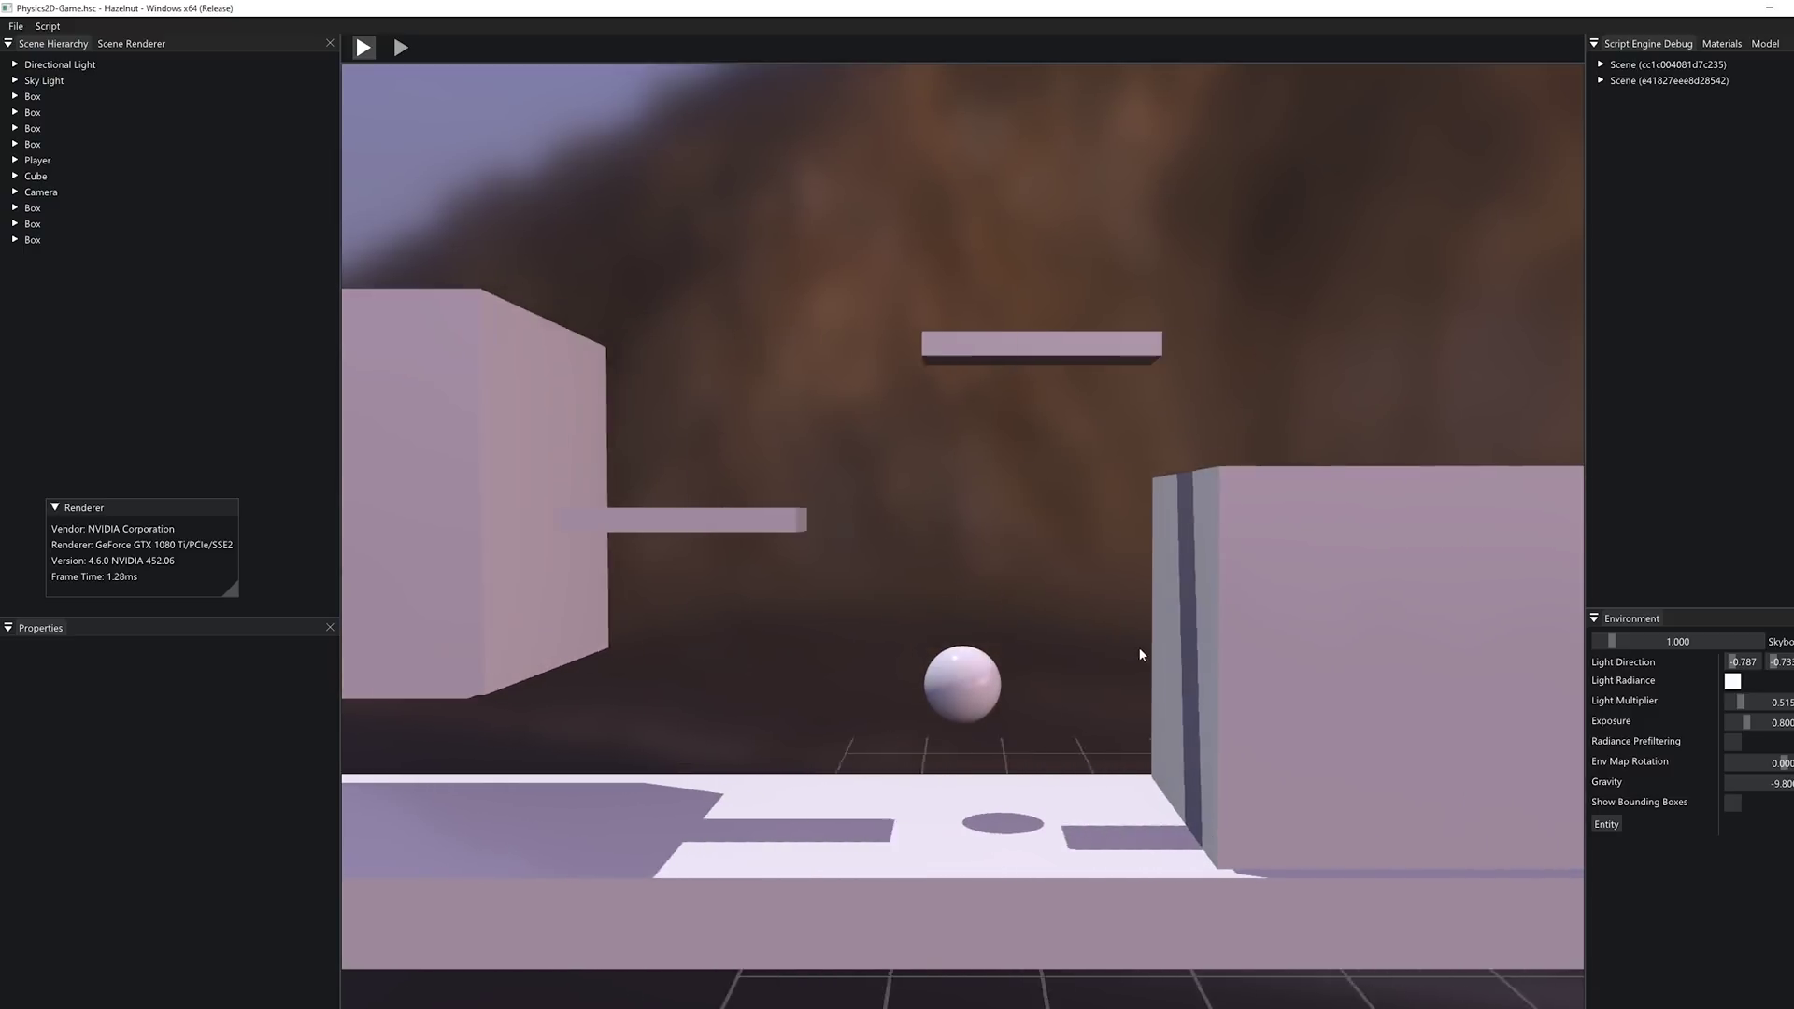
key(a)
key(a)
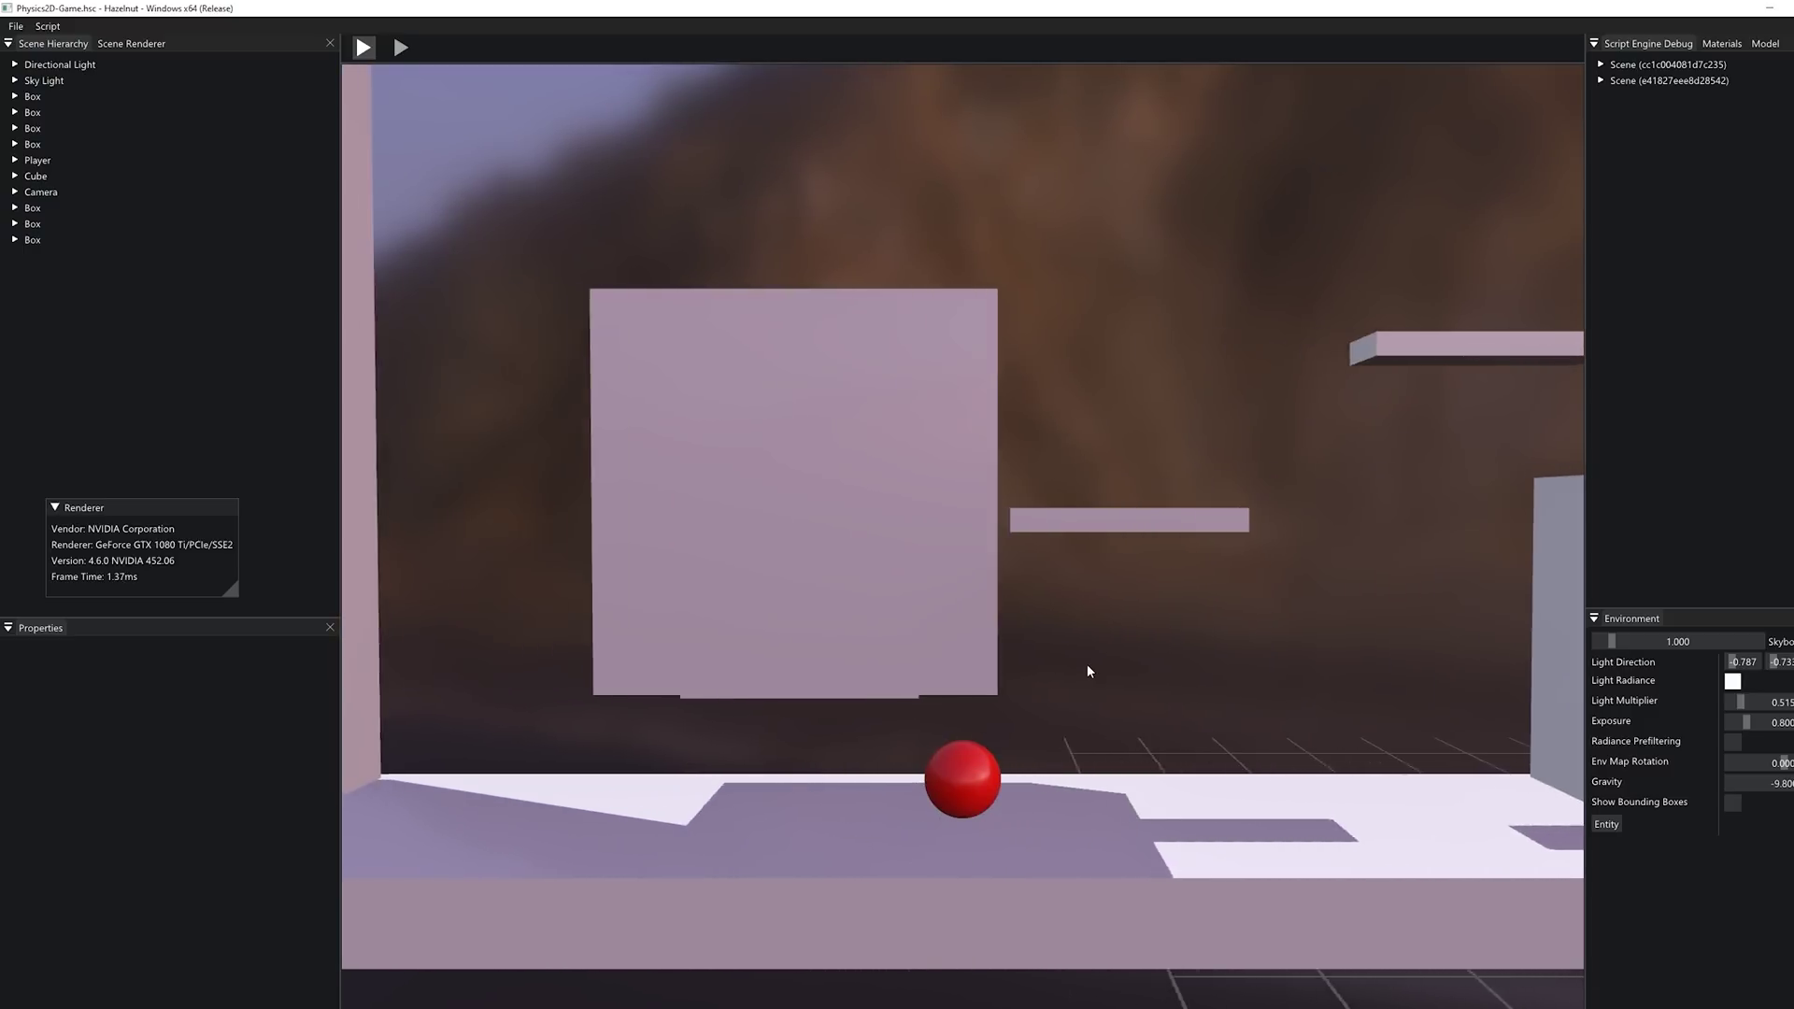